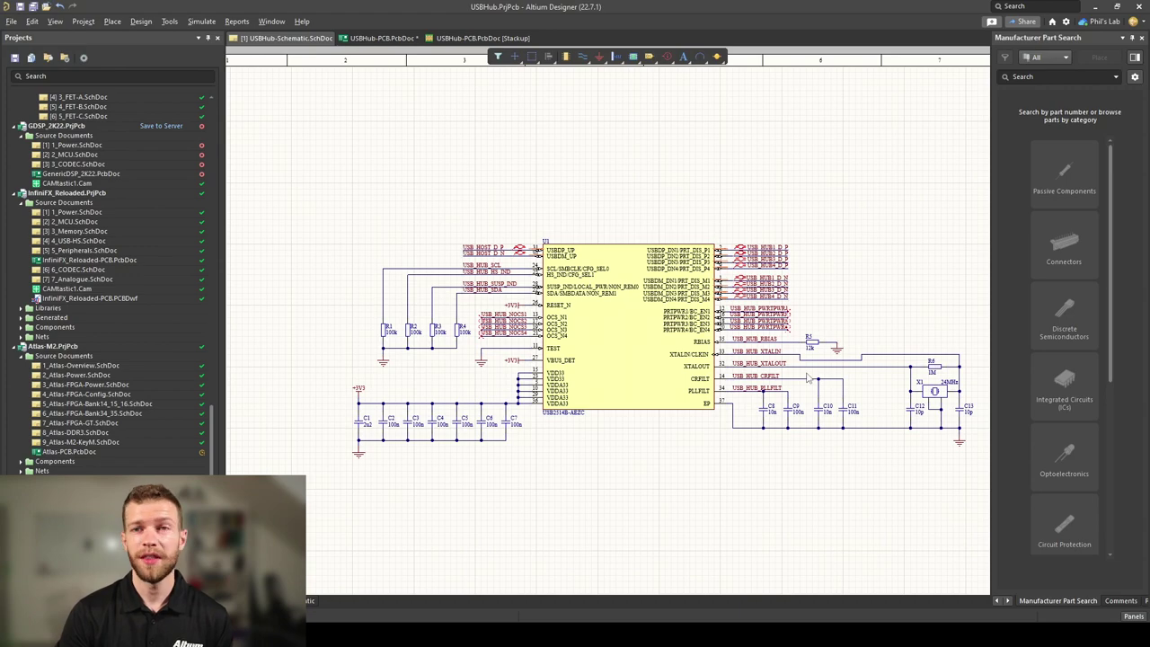
Step: Zoom the USBHub schematic in toward the USB2514B chip U1
{"action": "scroll", "coordinate": [632, 301], "scroll_direction": "up", "scroll_amount": 2, "text": "ctrl"}
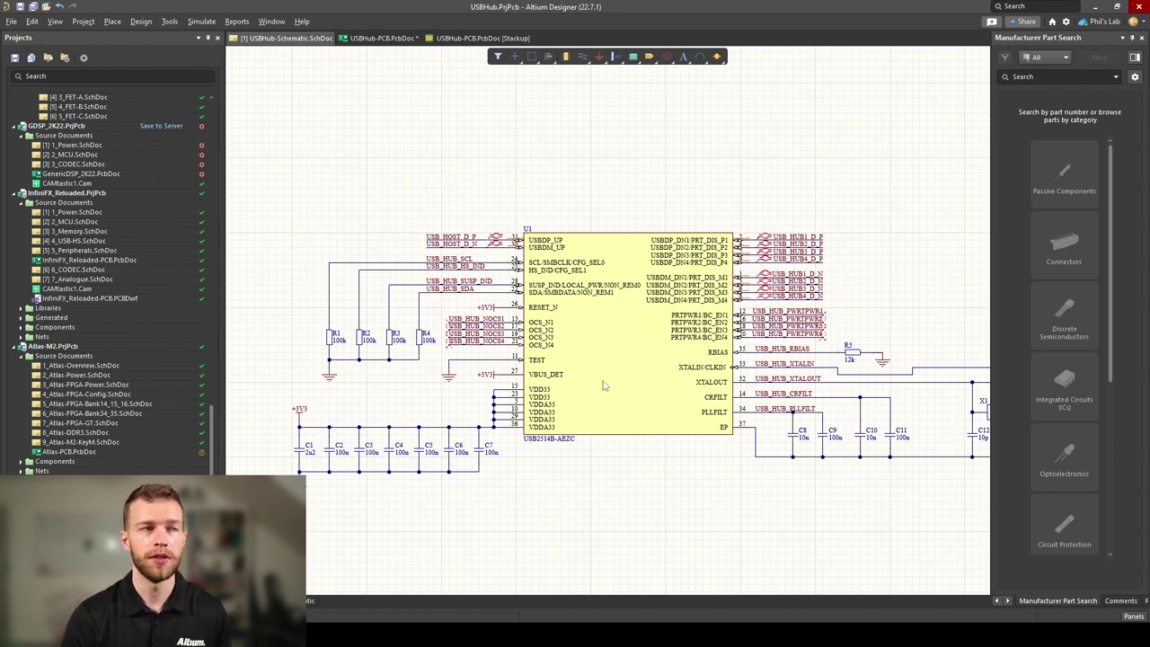
{"action": "scroll", "coordinate": [602, 371], "scroll_direction": "up", "scroll_amount": 1, "text": "ctrl"}
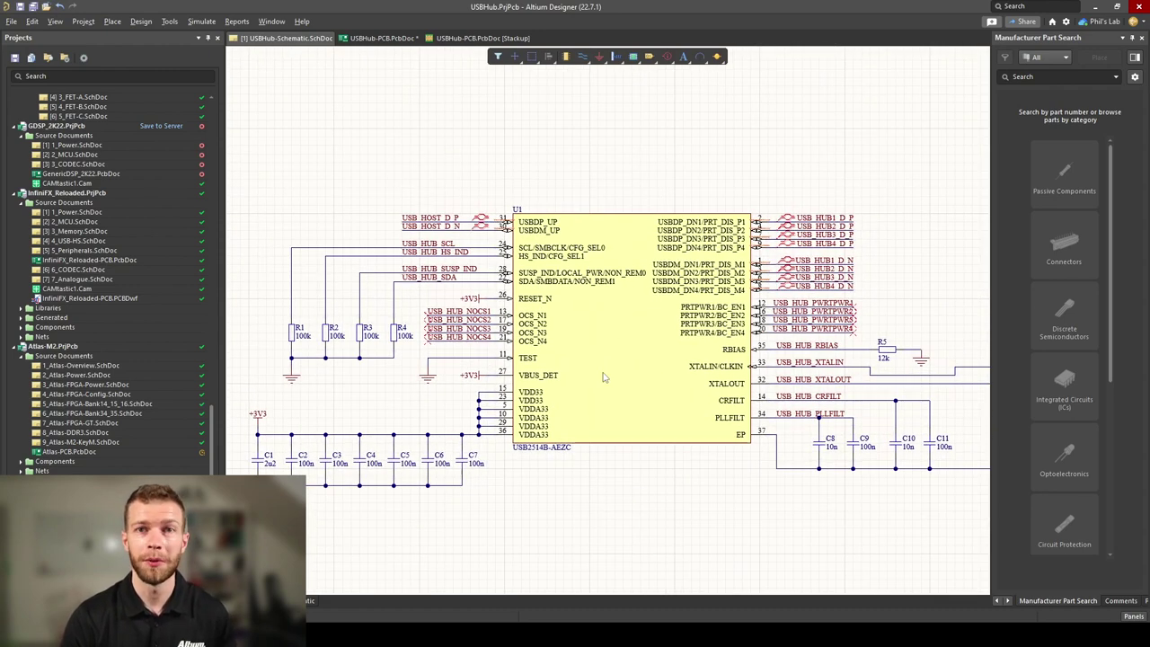
Step: Pan the schematic across the crystal circuit, pull-up resistors and supply capacitors
{"action": "scroll", "coordinate": [604, 377], "scroll_direction": "up", "scroll_amount": 1, "text": "ctrl"}
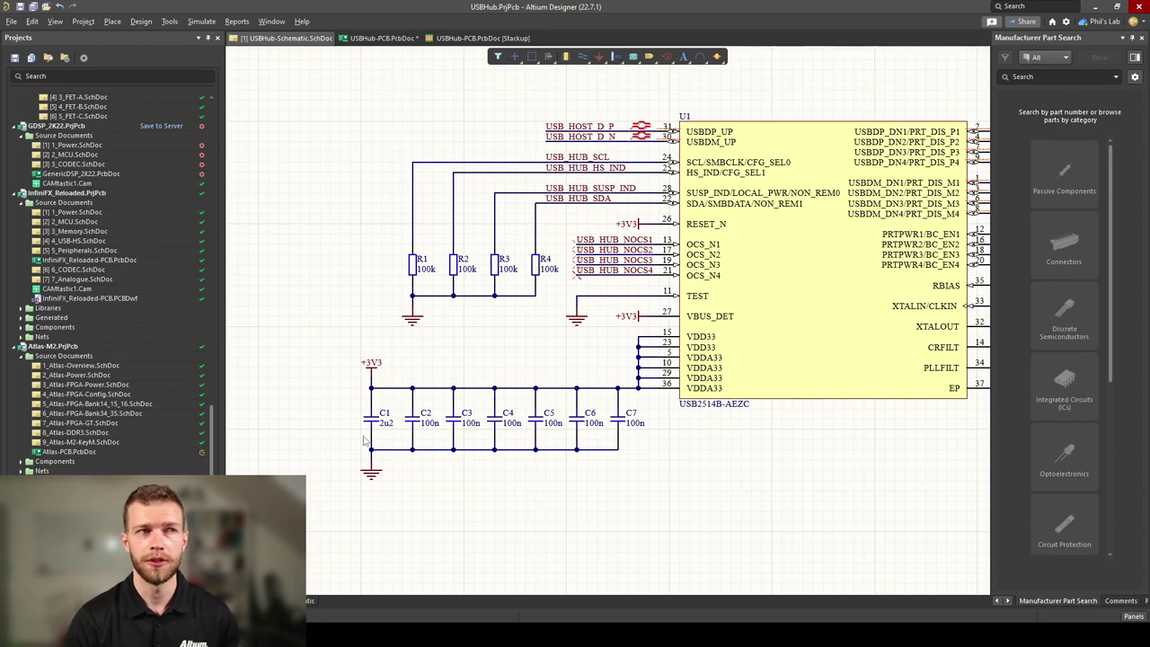
{"action": "scroll", "coordinate": [389, 366], "scroll_direction": "right", "scroll_amount": 5, "text": "shift"}
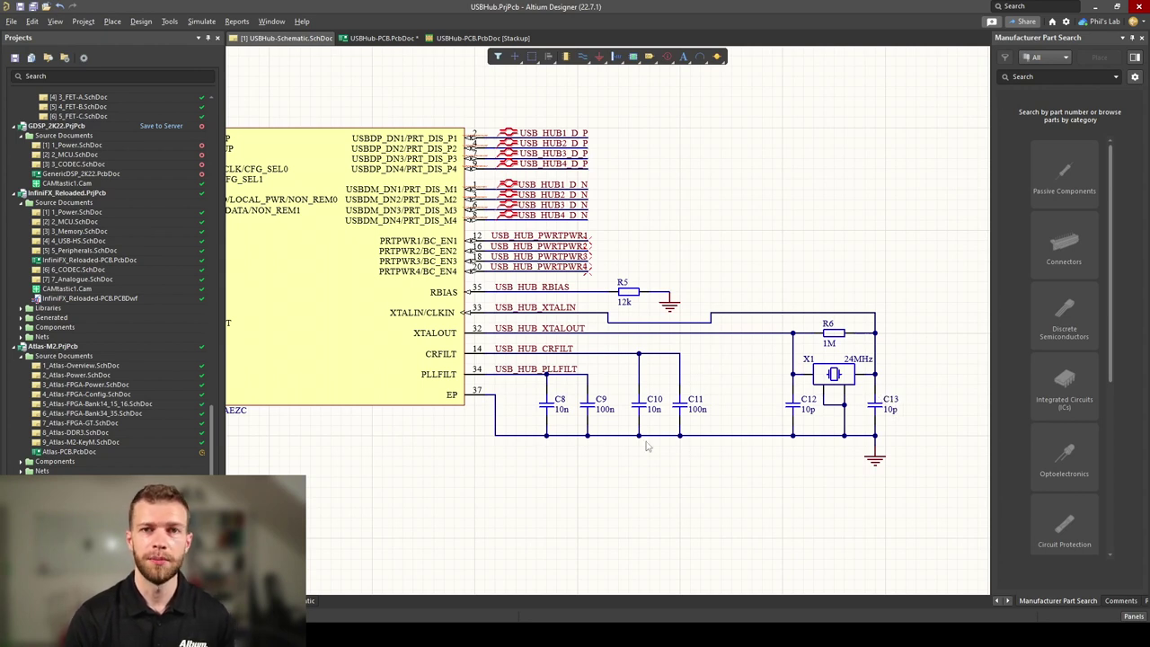
{"action": "right_click_drag", "start_coordinate": [463, 409], "coordinate": [867, 432]}
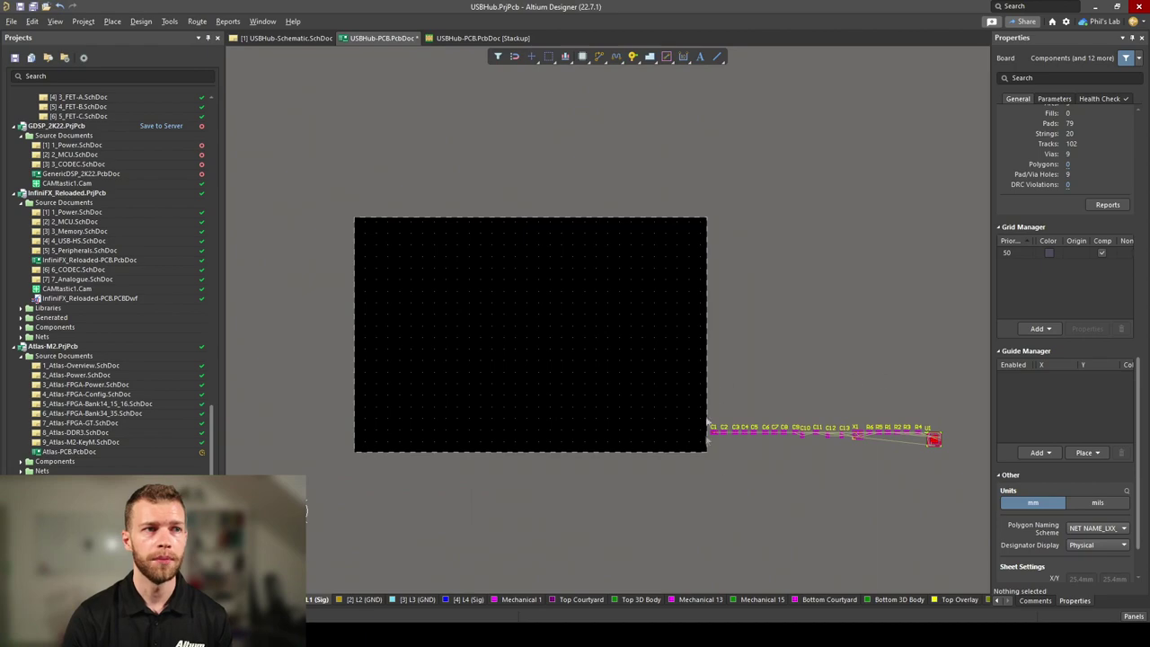
Step: Zoom in on U1's pad nets and capacitors C1–C3, then switch the PCB to 3D view
{"action": "scroll", "coordinate": [950, 449], "scroll_direction": "up", "scroll_amount": 10, "text": "ctrl"}
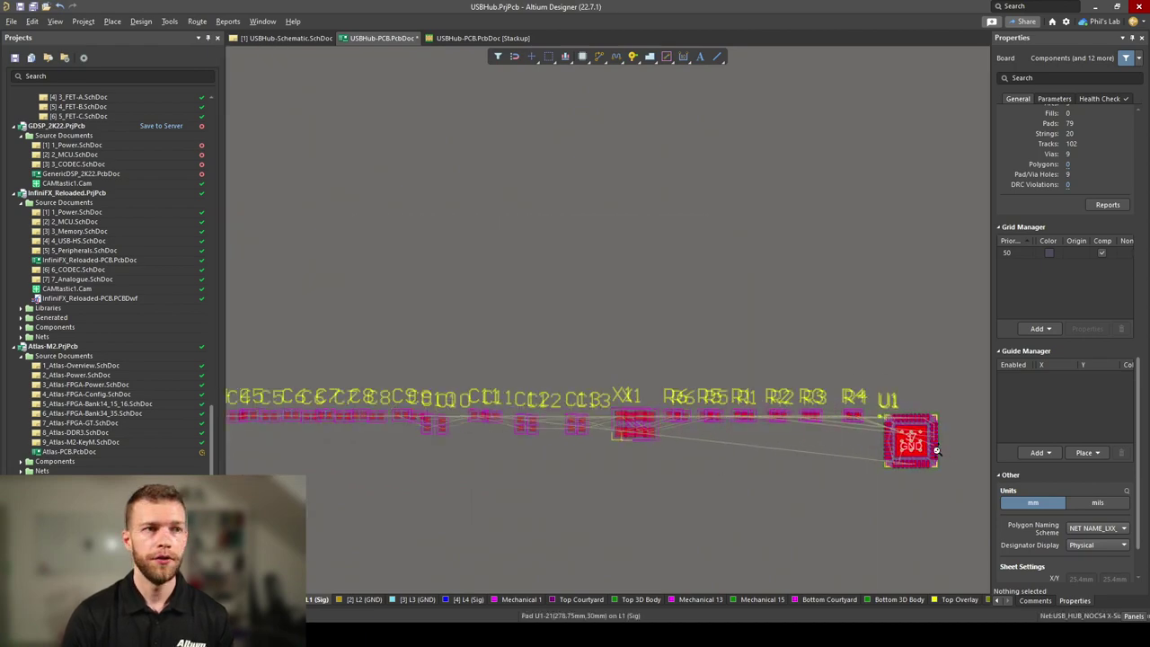
{"action": "right_click_drag", "start_coordinate": [885, 451], "coordinate": [835, 431]}
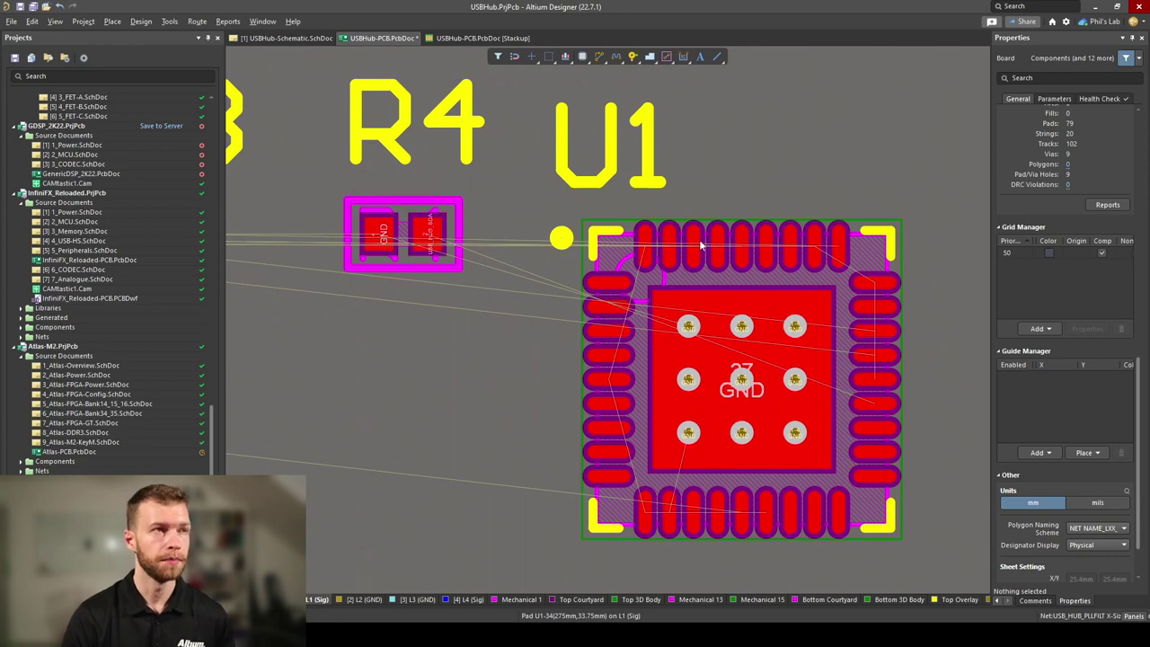
{"action": "scroll", "coordinate": [891, 405], "scroll_direction": "up", "scroll_amount": 3, "text": "ctrl"}
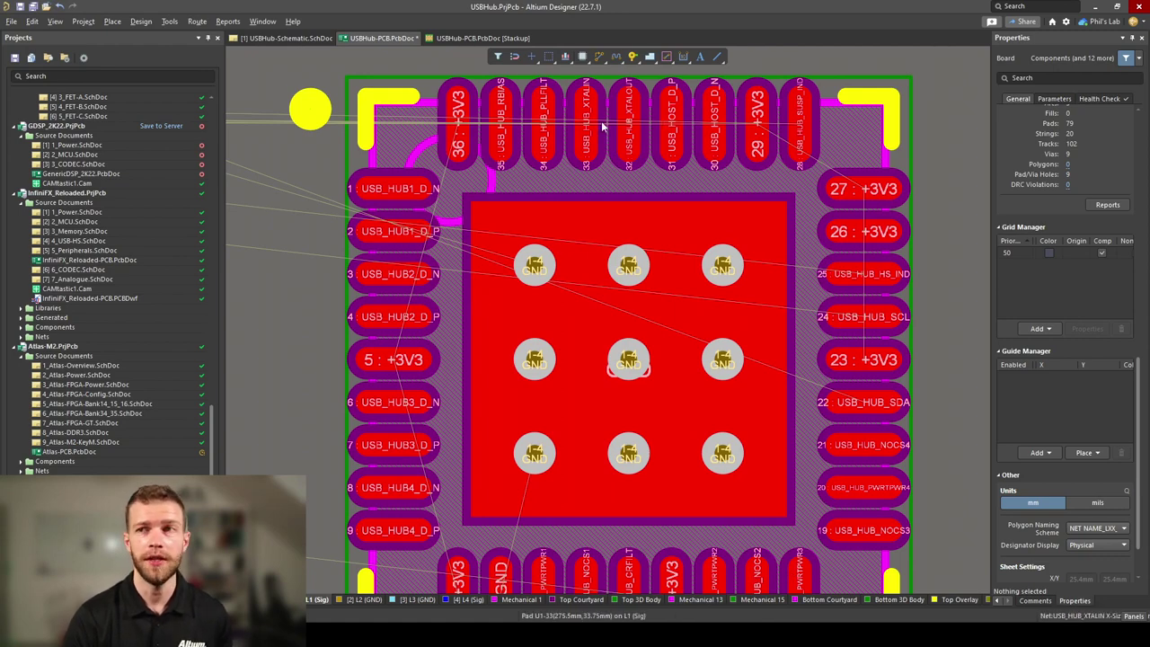
{"action": "scroll", "coordinate": [604, 126], "scroll_direction": "down", "scroll_amount": 6, "text": "ctrl"}
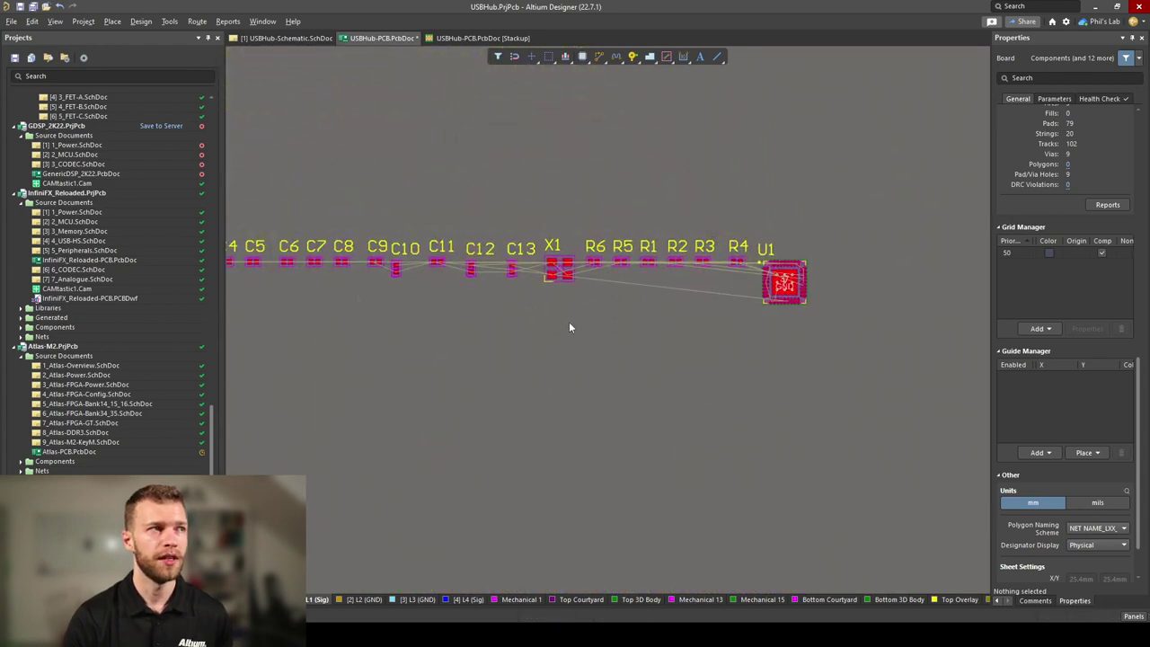
{"action": "right_click_drag", "start_coordinate": [575, 326], "coordinate": [491, 346]}
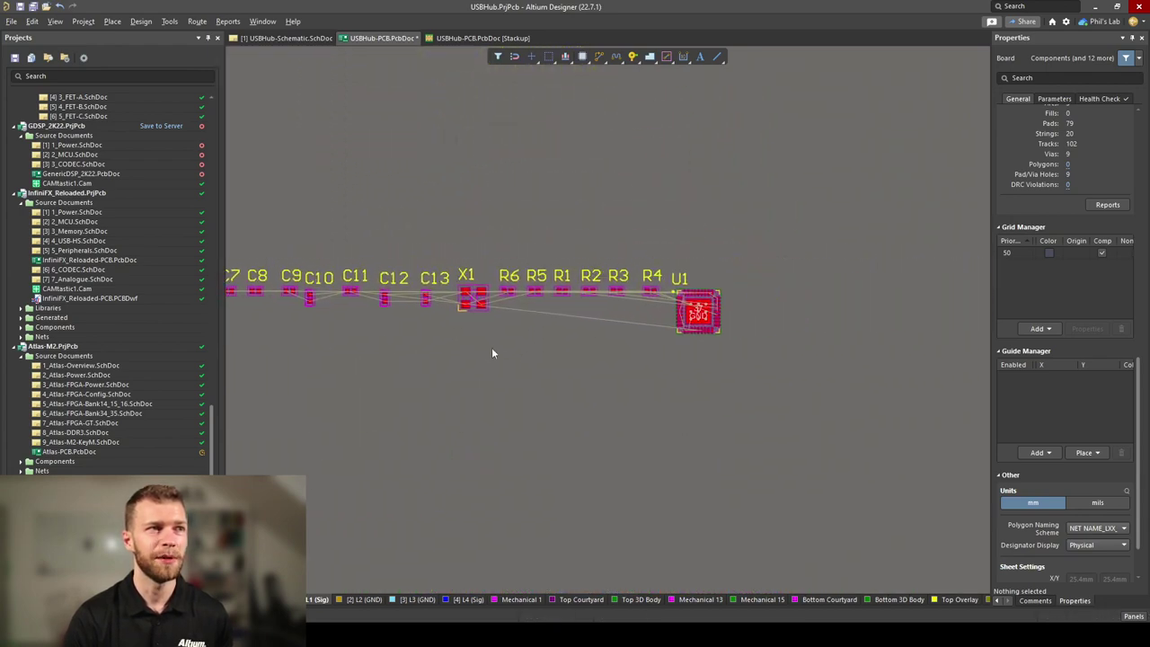
{"action": "scroll", "coordinate": [692, 307], "scroll_direction": "up", "scroll_amount": 5, "text": "ctrl"}
{"action": "scroll", "coordinate": [690, 304], "scroll_direction": "up", "scroll_amount": 3, "text": "ctrl"}
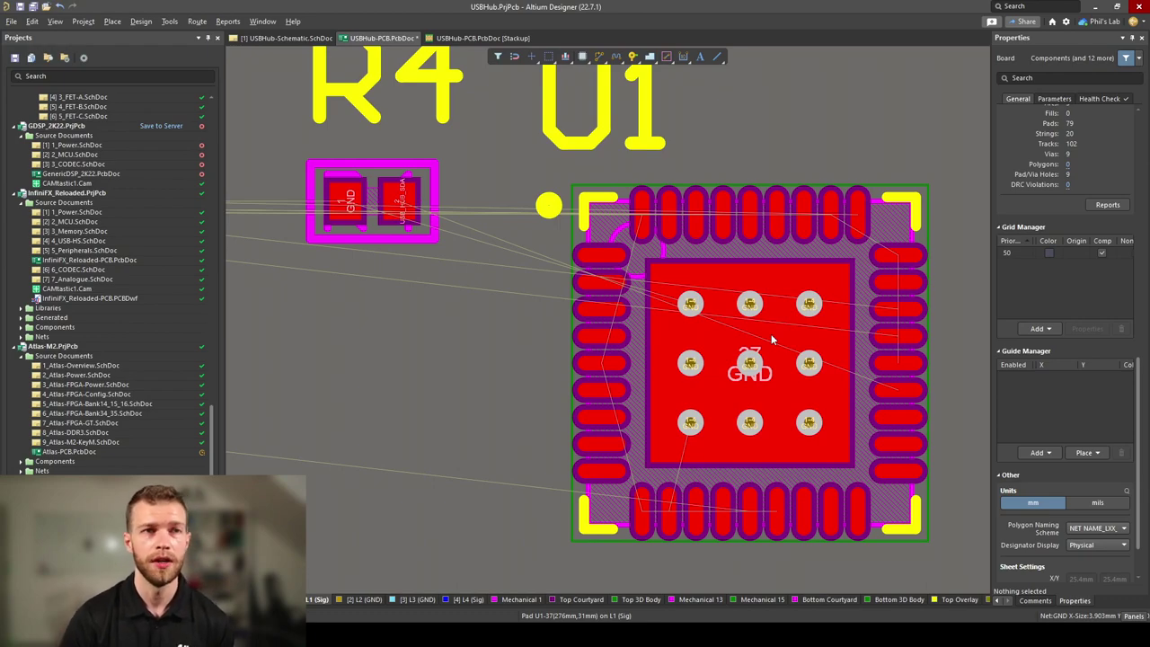
{"action": "scroll", "coordinate": [771, 334], "scroll_direction": "up", "scroll_amount": 2, "text": "ctrl"}
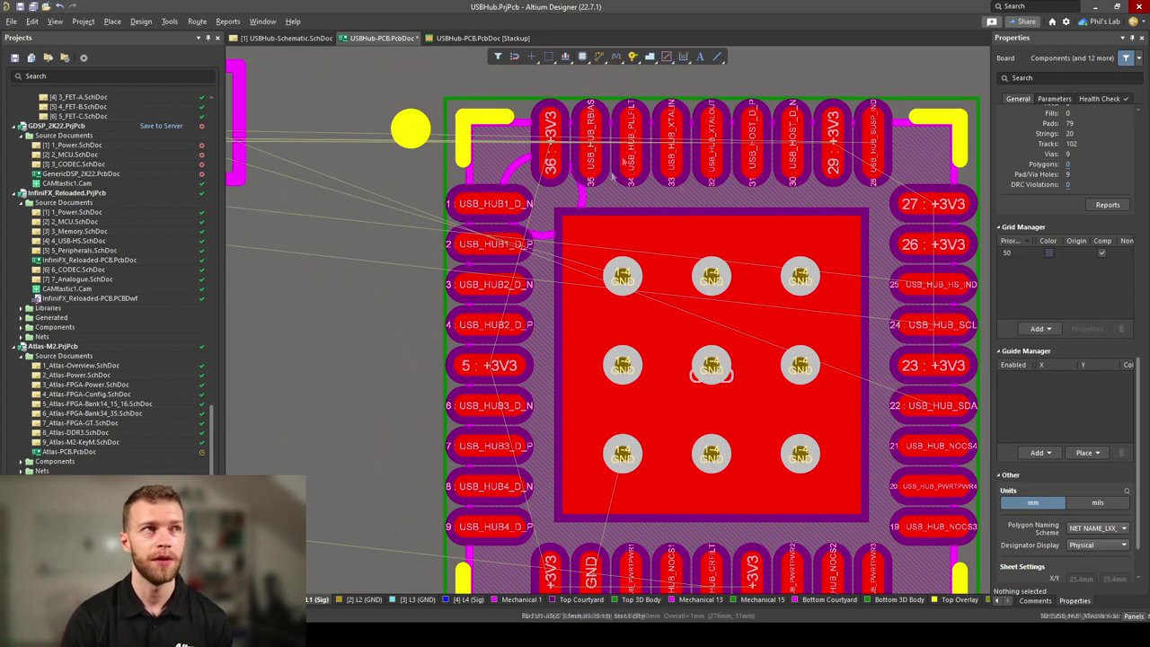
{"action": "scroll", "coordinate": [791, 90], "scroll_direction": "up", "scroll_amount": 3, "text": "ctrl"}
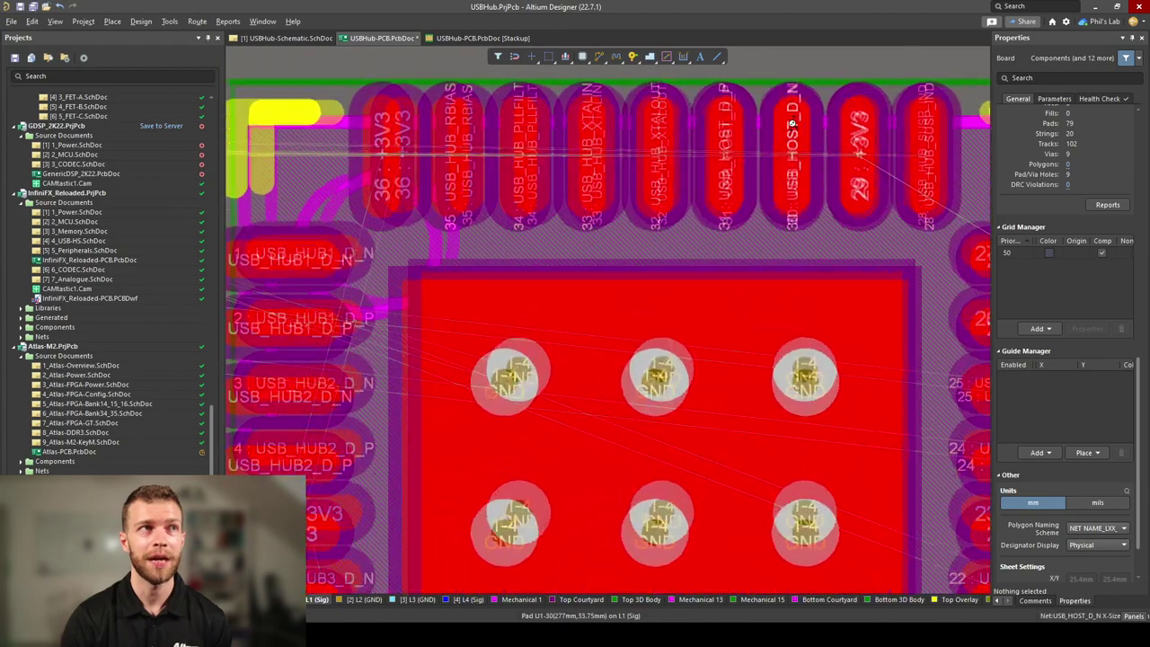
{"action": "scroll", "coordinate": [745, 174], "scroll_direction": "down", "scroll_amount": 2, "text": "ctrl"}
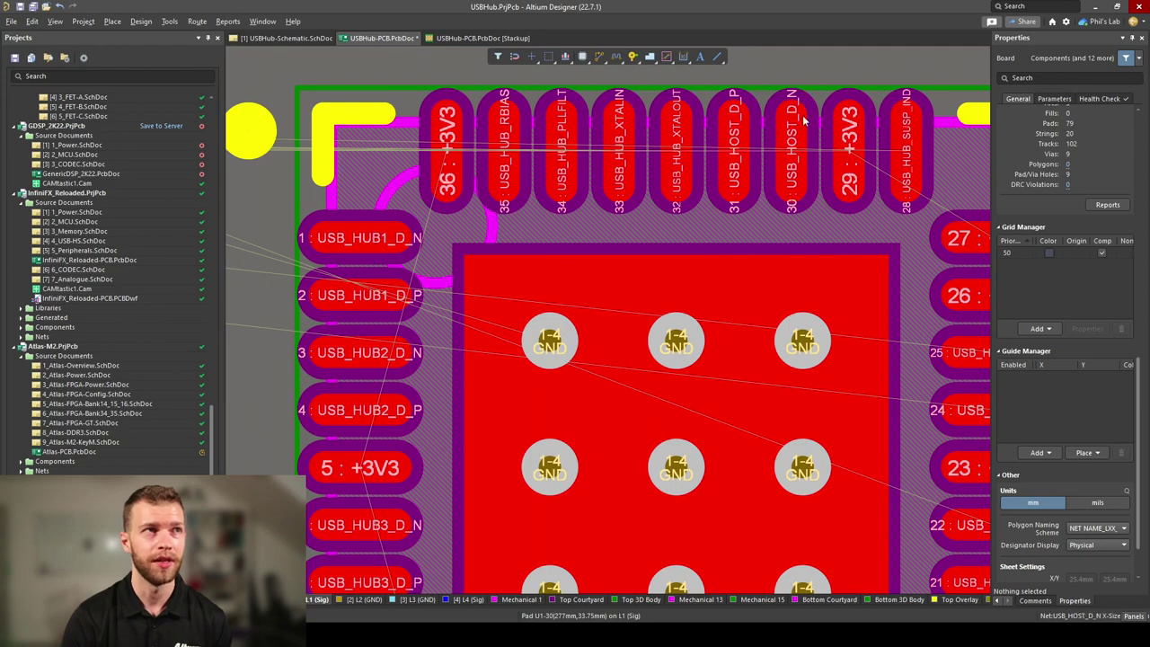
{"action": "key", "text": "3"}
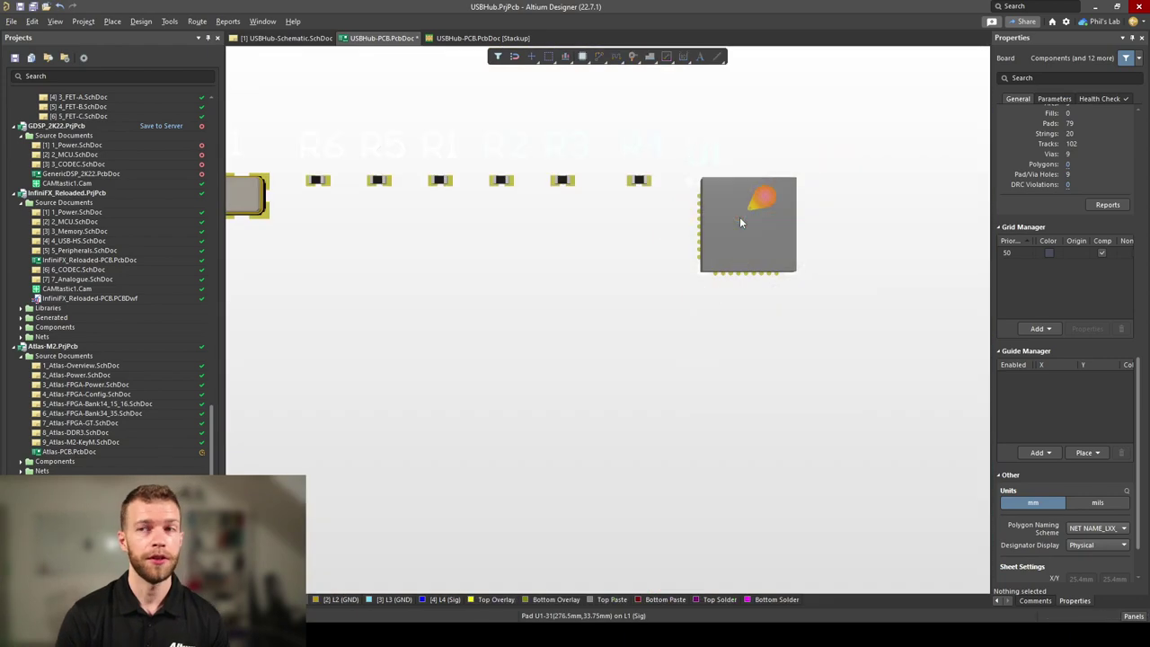
Step: Orbit the 3D model of the parts, then go back to the 2D layout
{"action": "right_click_drag", "start_coordinate": [737, 232], "coordinate": [594, 333], "text": "shift"}
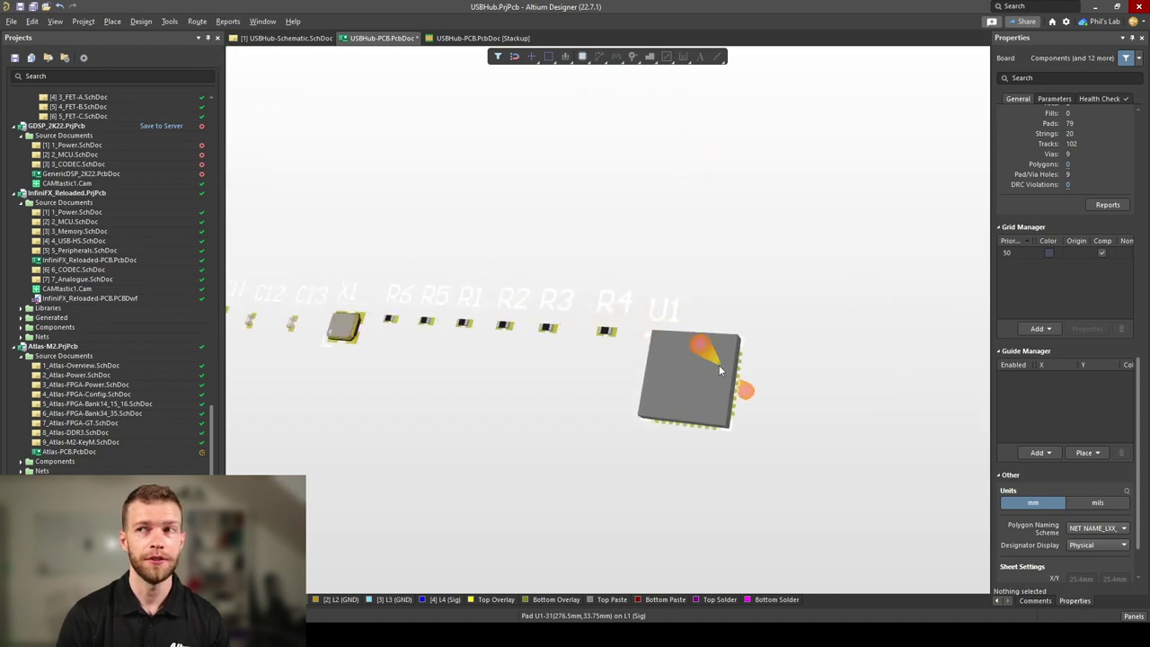
{"action": "right_click_drag", "start_coordinate": [653, 368], "coordinate": [783, 347], "text": "shift"}
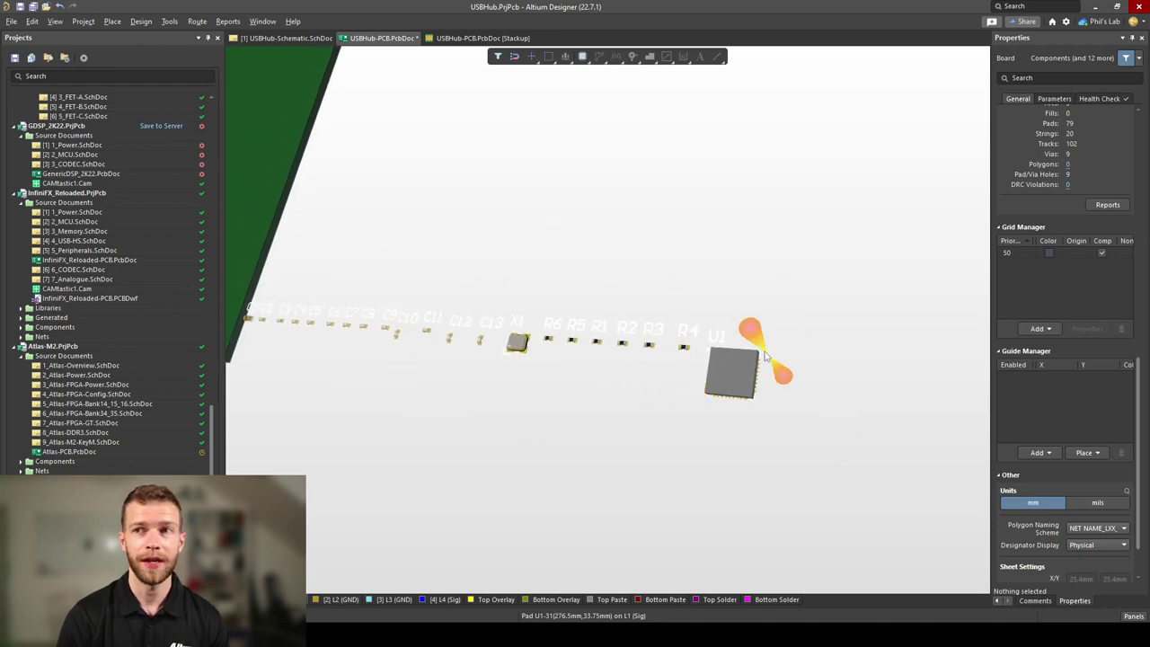
{"action": "key", "text": "2"}
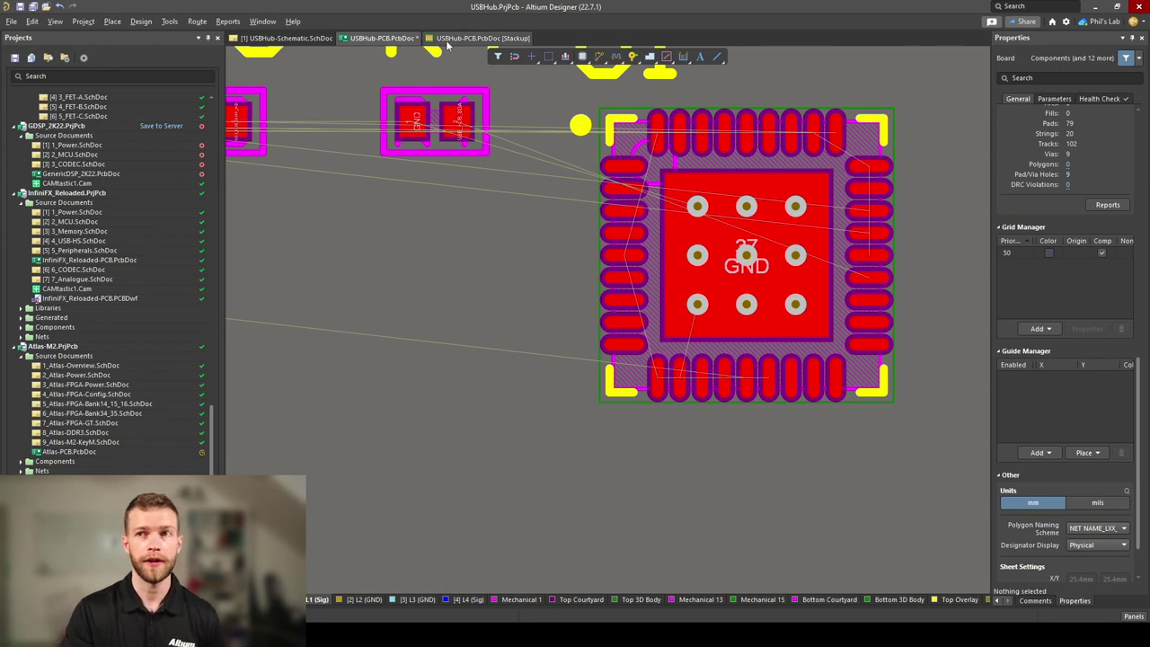
Step: Open the Layer Stack Manager and show its Impedance profiles in a wider table
{"action": "left_click", "coordinate": [169, 21]}
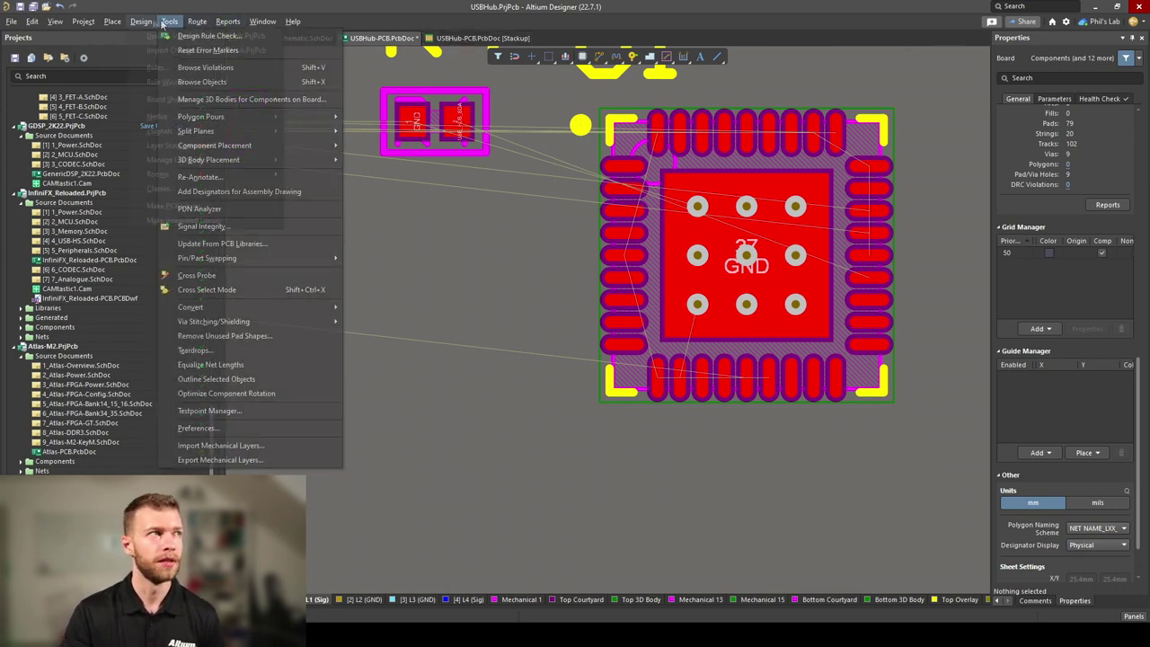
{"action": "mouse_move", "coordinate": [141, 21]}
{"action": "left_click", "coordinate": [189, 146]}
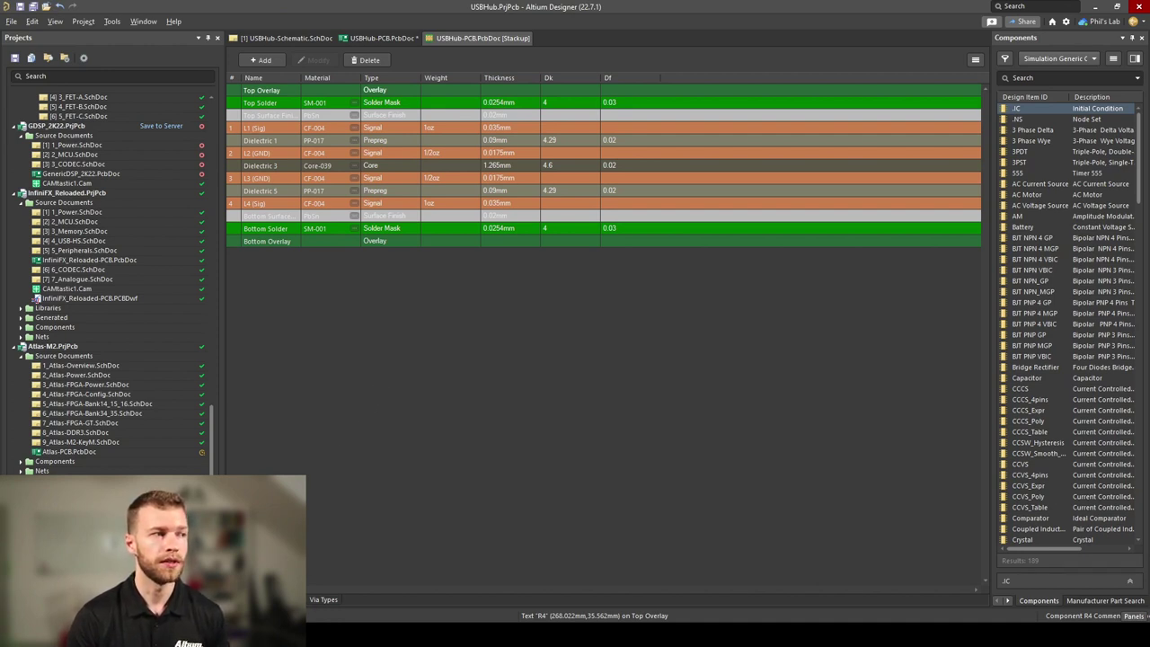
{"action": "left_click", "coordinate": [286, 600]}
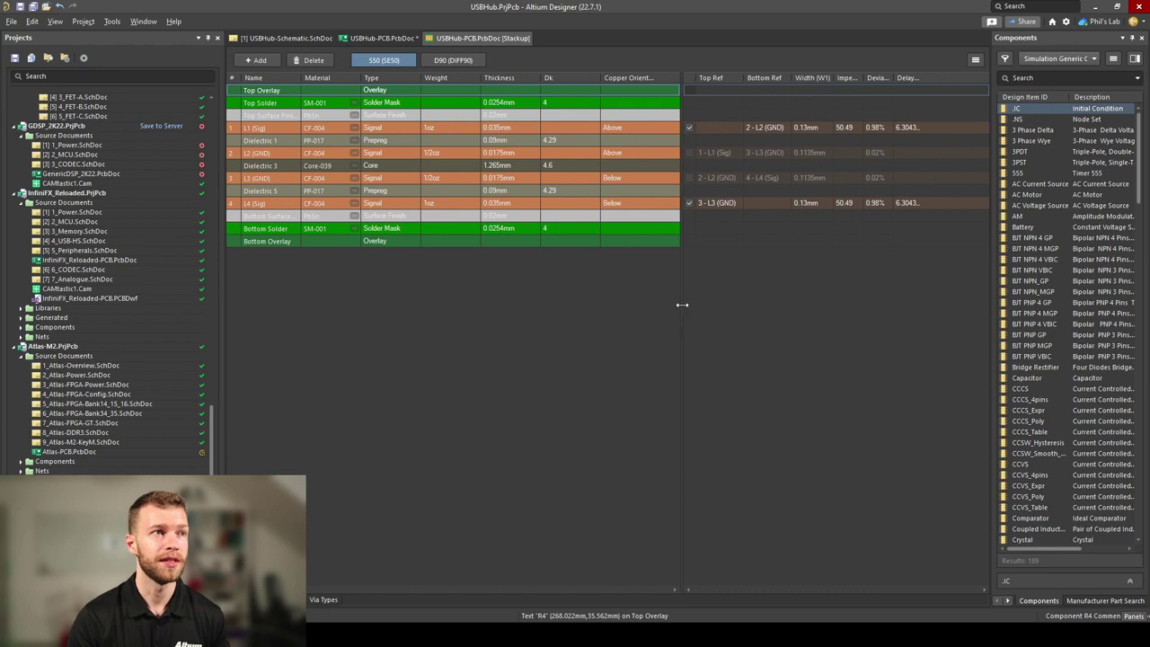
{"action": "left_click_drag", "start_coordinate": [682, 305], "coordinate": [579, 304]}
Step: Check the D90 profile (0.13mm trace, 0.18mm gap), then return to the PCB board area
{"action": "left_click", "coordinate": [461, 60]}
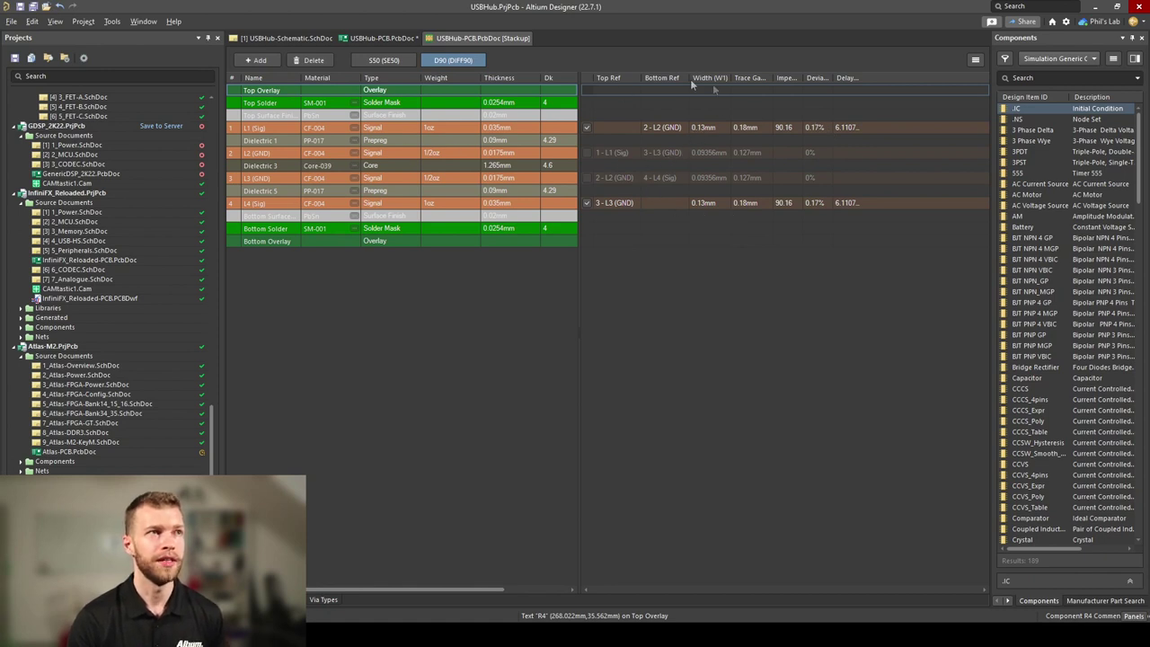
{"action": "left_click", "coordinate": [359, 40]}
{"action": "mouse_move", "coordinate": [734, 409]}
{"action": "right_mouse_down"}
{"action": "mouse_move", "coordinate": [778, 421]}
{"action": "mouse_move", "coordinate": [882, 407]}
{"action": "right_mouse_up"}
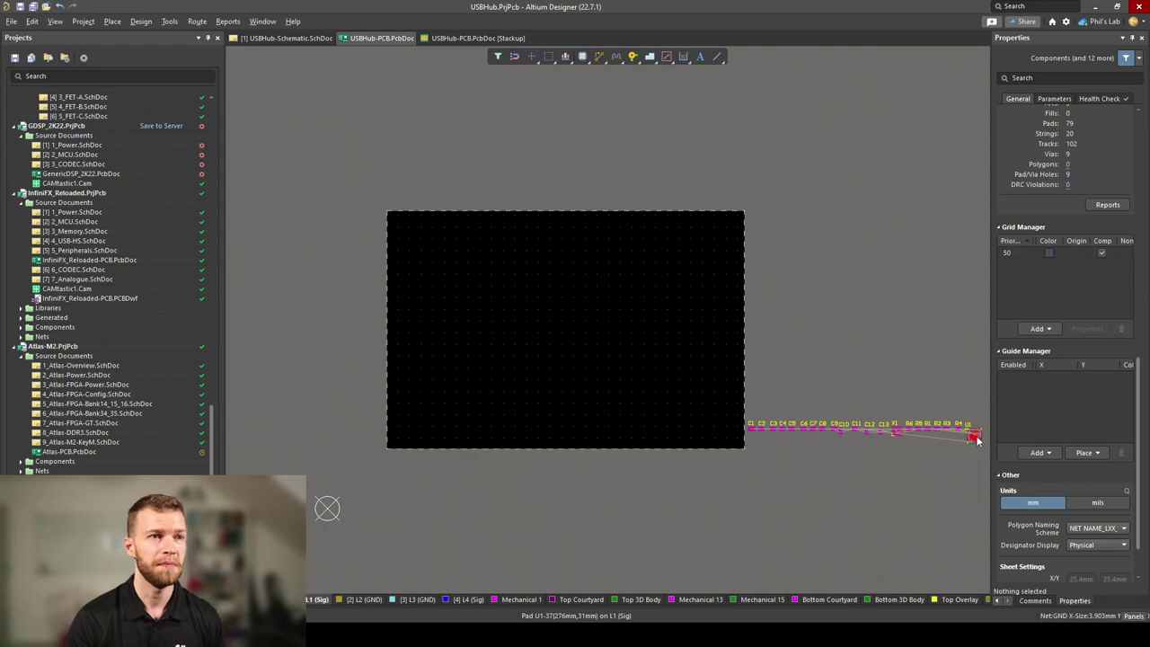
Step: Move U1 onto the board outline and turn off its designator
{"action": "left_click_drag", "start_coordinate": [976, 439], "coordinate": [723, 388]}
{"action": "scroll", "coordinate": [716, 253], "scroll_direction": "up", "scroll_amount": 5}
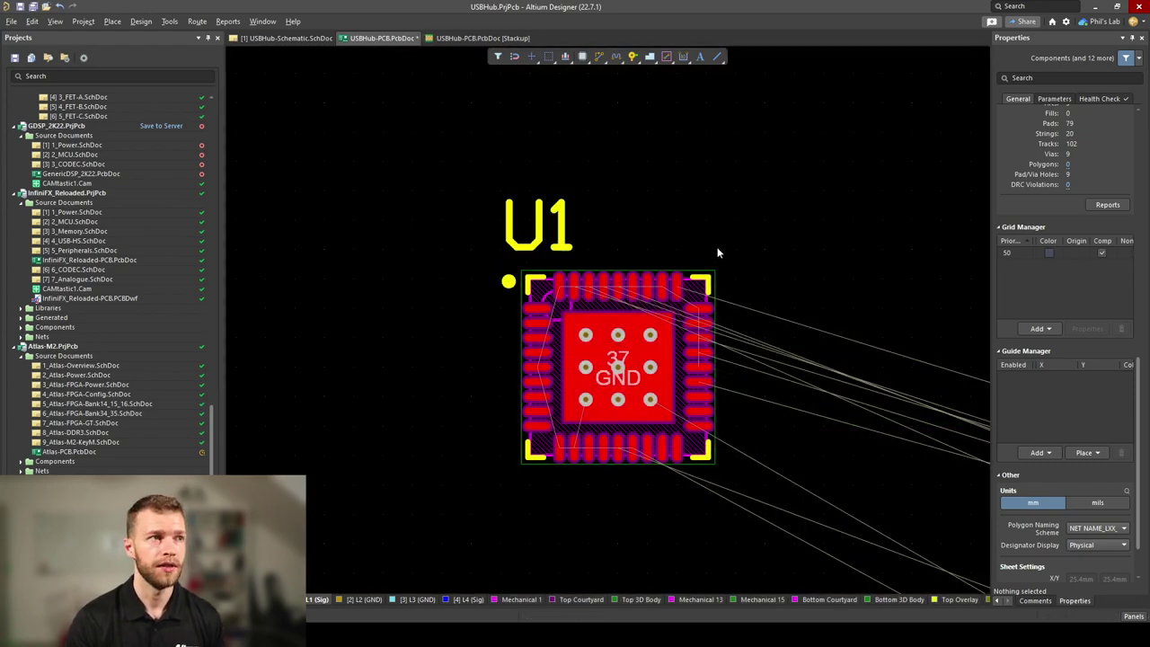
{"action": "left_click", "coordinate": [705, 285]}
{"action": "left_click", "coordinate": [1096, 401]}
{"action": "left_click", "coordinate": [782, 297]}
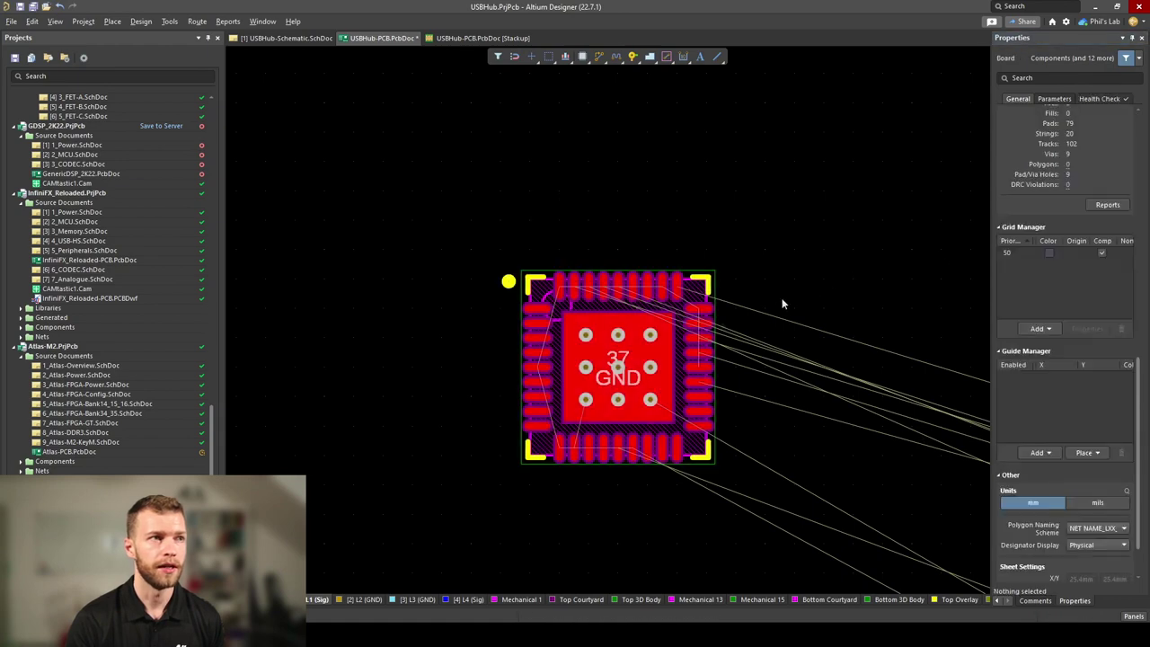
{"action": "scroll", "coordinate": [607, 373], "scroll_direction": "up", "scroll_amount": 5, "text": "ctrl"}
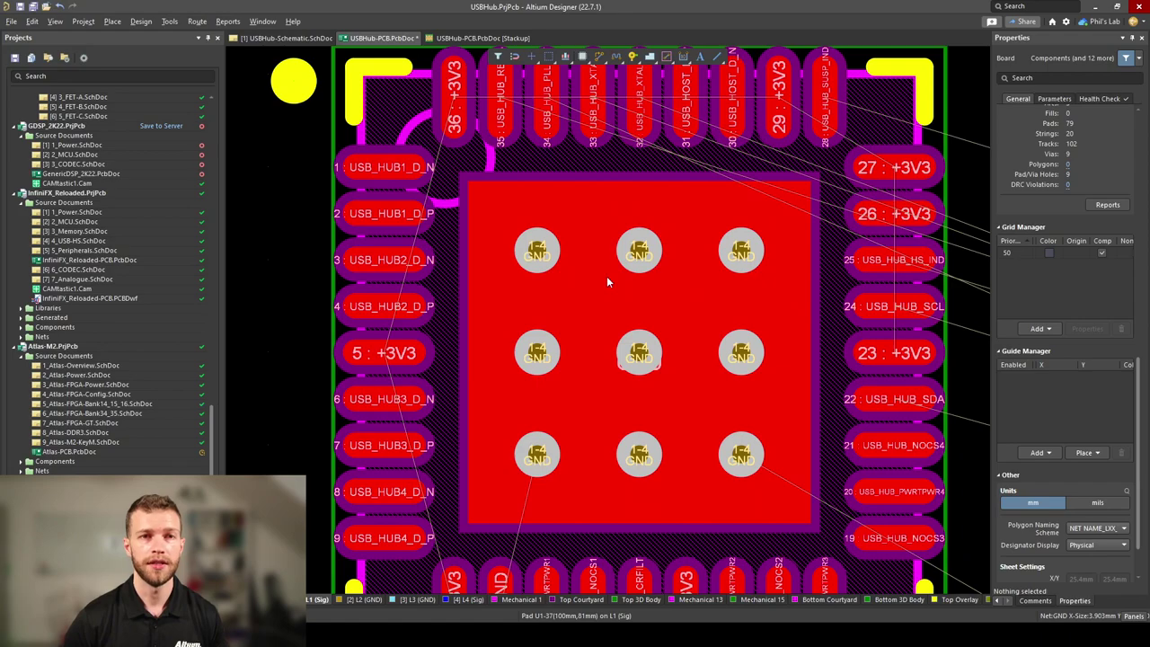
Step: Inspect capacitors C1–C7 by U1's VDD pins in the schematic, then jump to C2 on the PCB
{"action": "key", "text": "ctrl+Tab"}
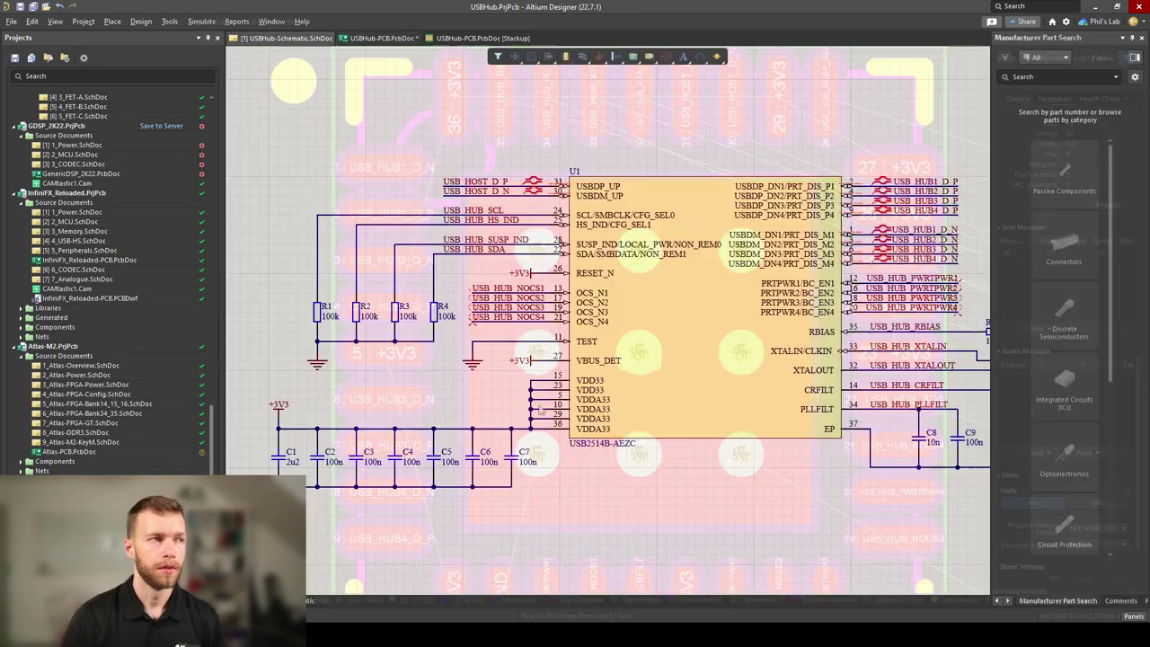
{"action": "scroll", "coordinate": [469, 443], "scroll_direction": "up", "scroll_amount": 1, "text": "ctrl"}
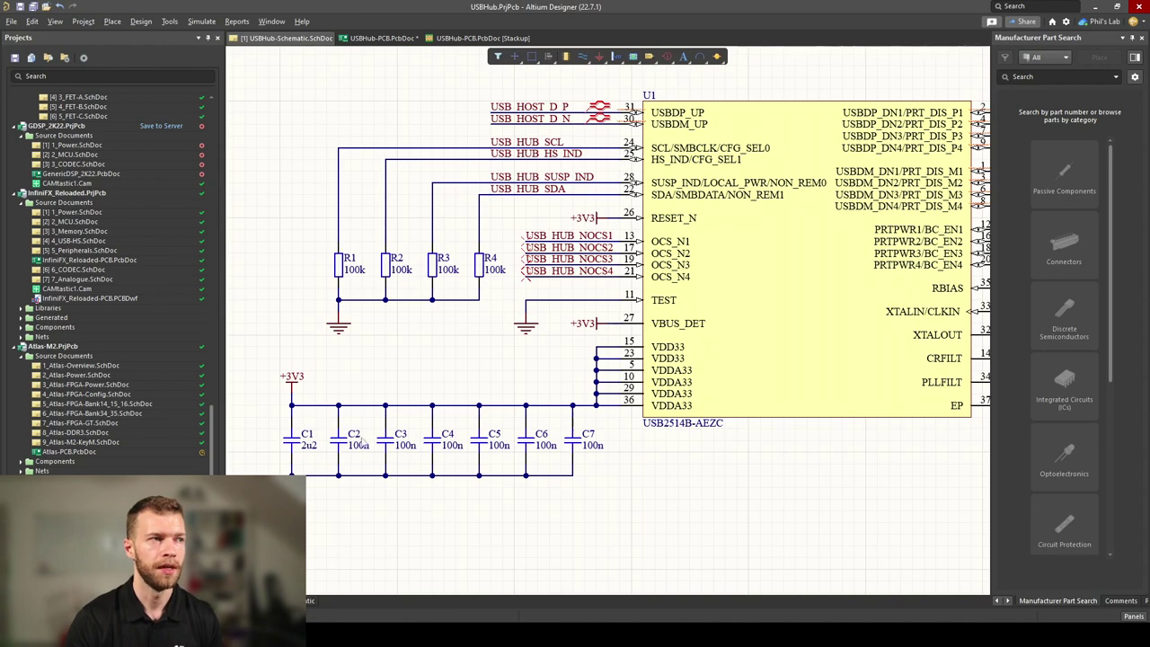
{"action": "scroll", "coordinate": [627, 400], "scroll_direction": "up", "scroll_amount": 3, "text": "ctrl"}
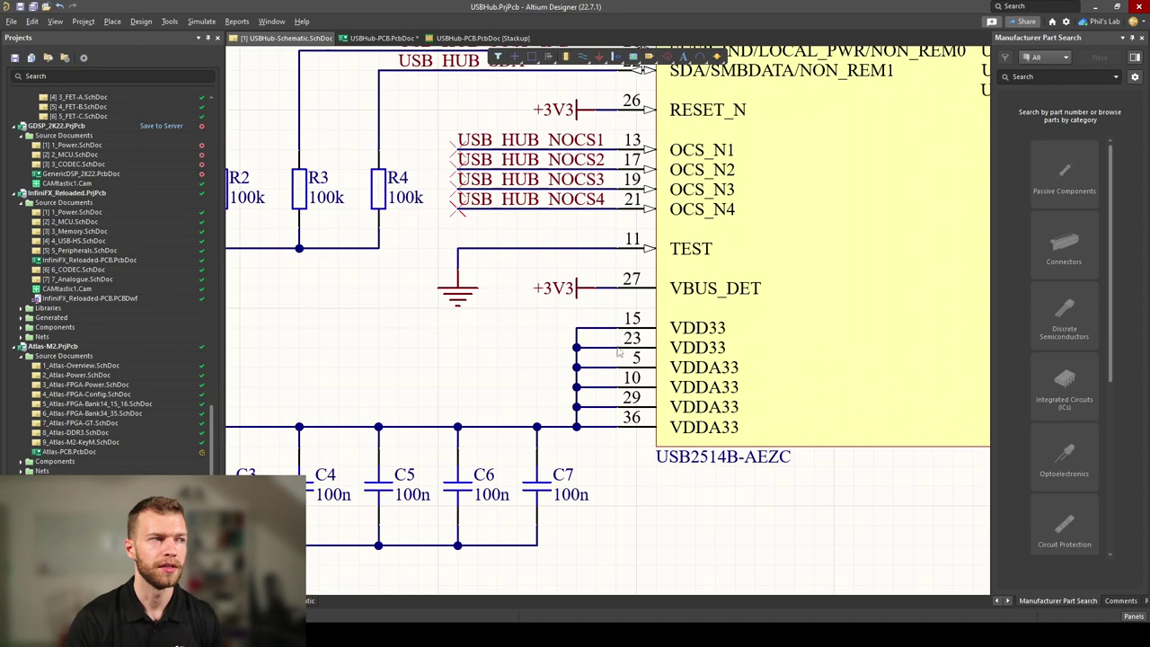
{"action": "right_click_drag", "start_coordinate": [619, 352], "coordinate": [724, 361]}
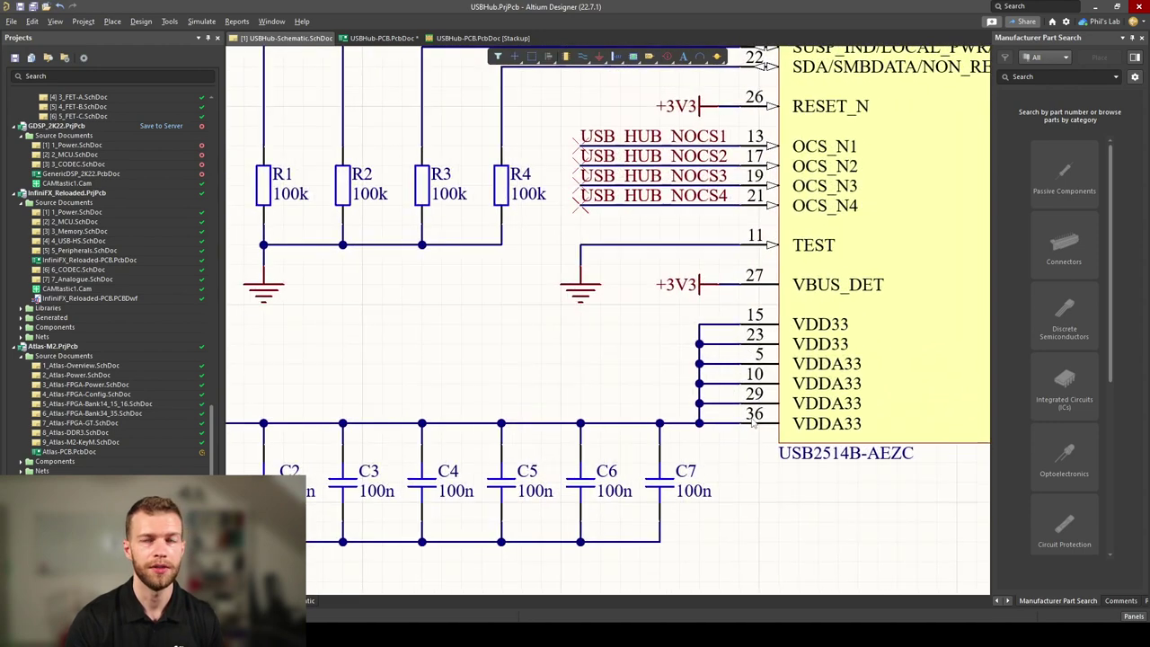
{"action": "scroll", "coordinate": [708, 388], "scroll_direction": "up", "scroll_amount": 2}
{"action": "scroll", "coordinate": [708, 388], "scroll_direction": "right", "scroll_amount": 2}
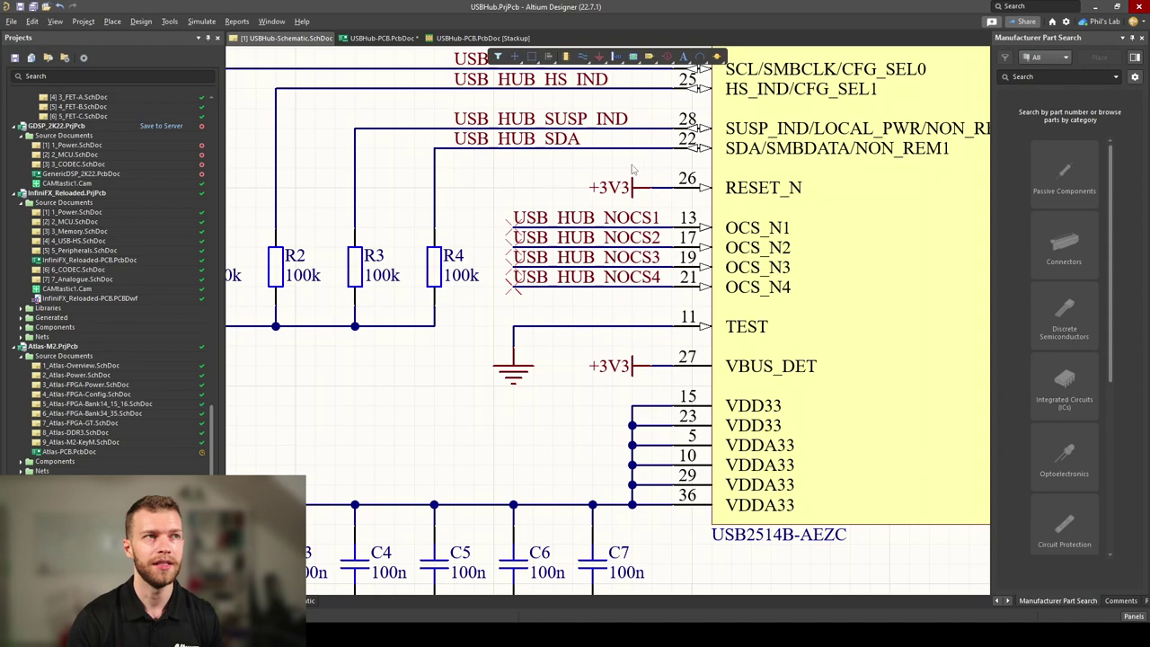
{"action": "key", "text": "ctrl+Tab"}
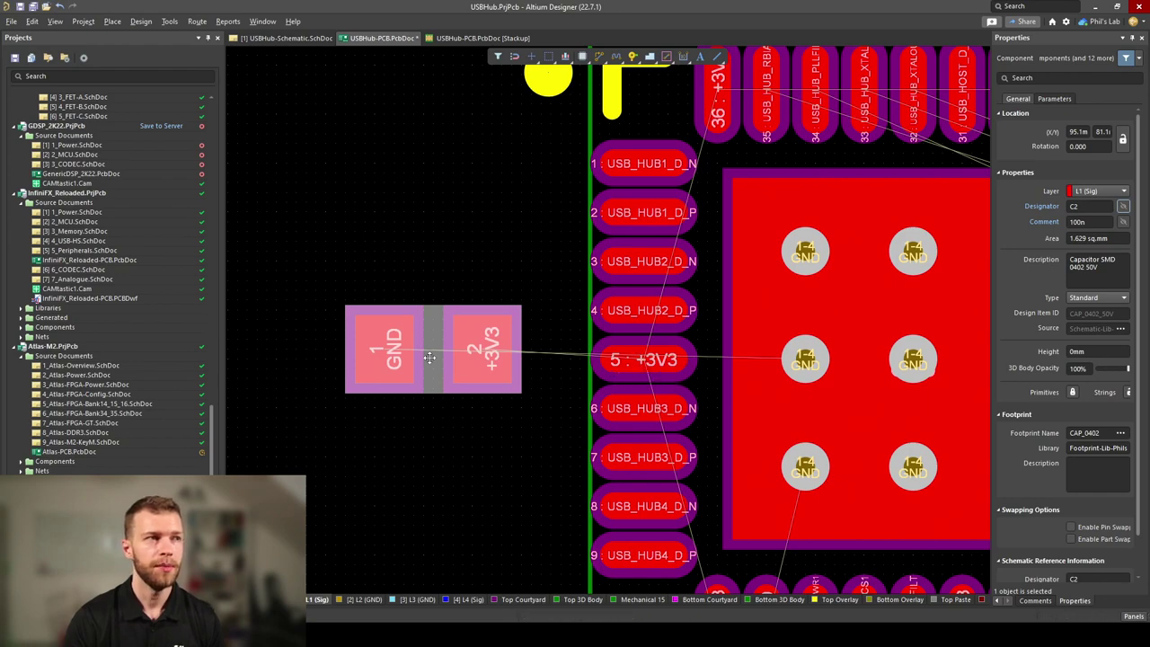
Step: Place C2 left of U1's pin column, aligned with the +3V3 pin 5
{"action": "left_click_drag", "start_coordinate": [433, 350], "coordinate": [462, 362]}
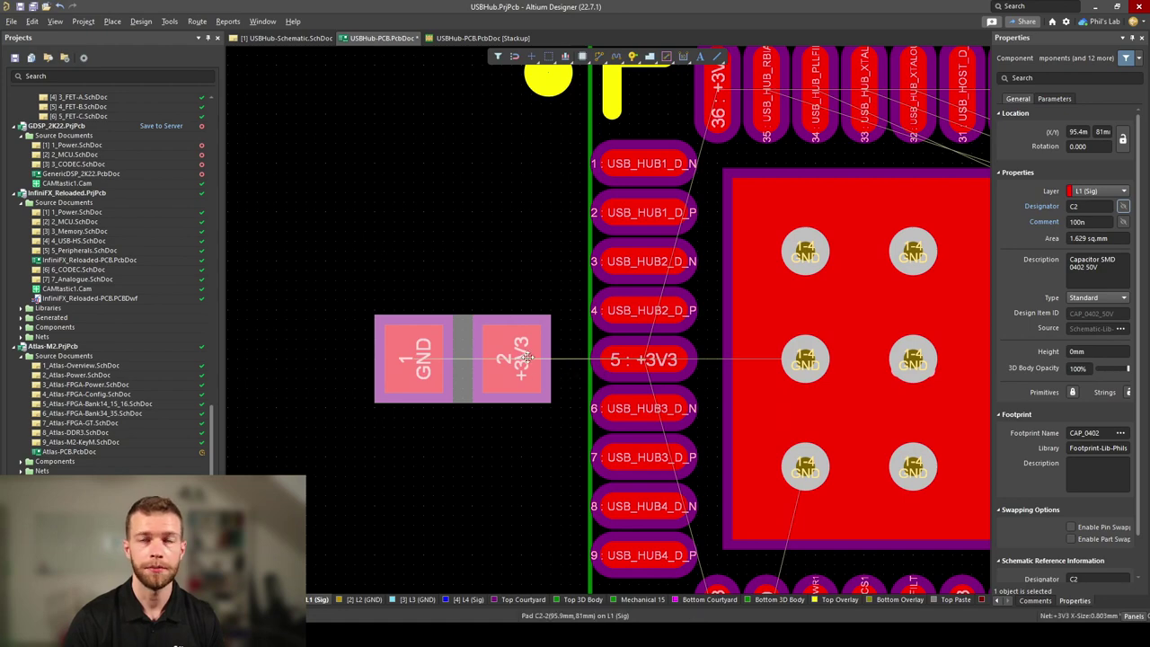
{"action": "scroll", "coordinate": [629, 279], "scroll_direction": "up", "scroll_amount": 2, "text": "ctrl"}
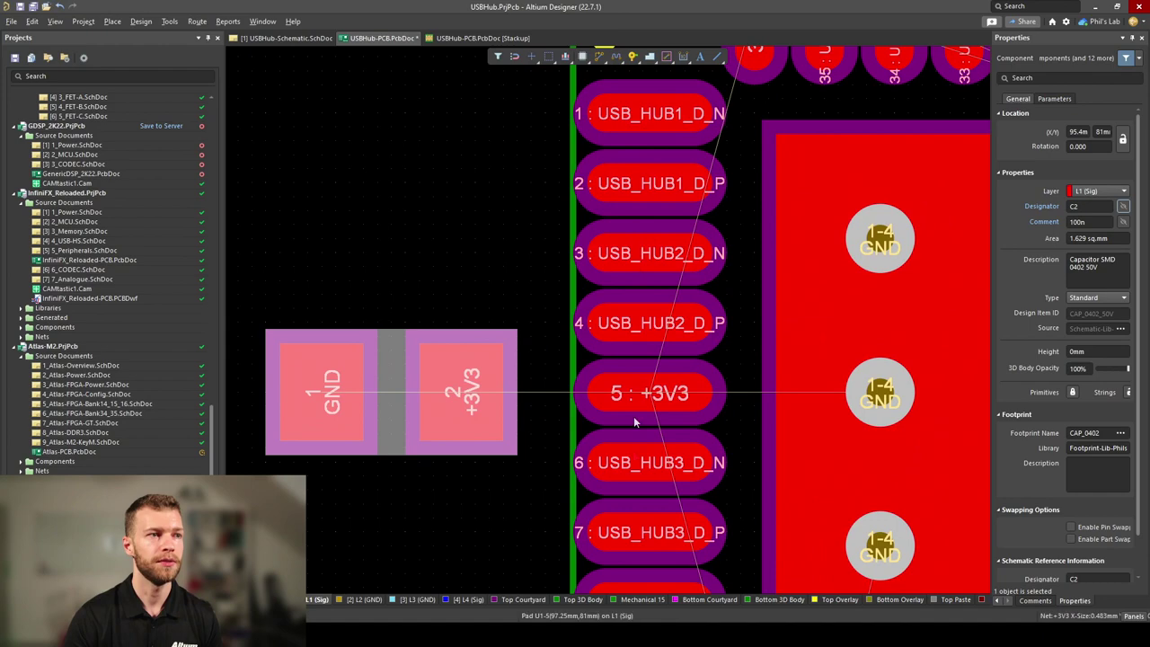
{"action": "right_click_drag", "start_coordinate": [620, 561], "coordinate": [655, 456]}
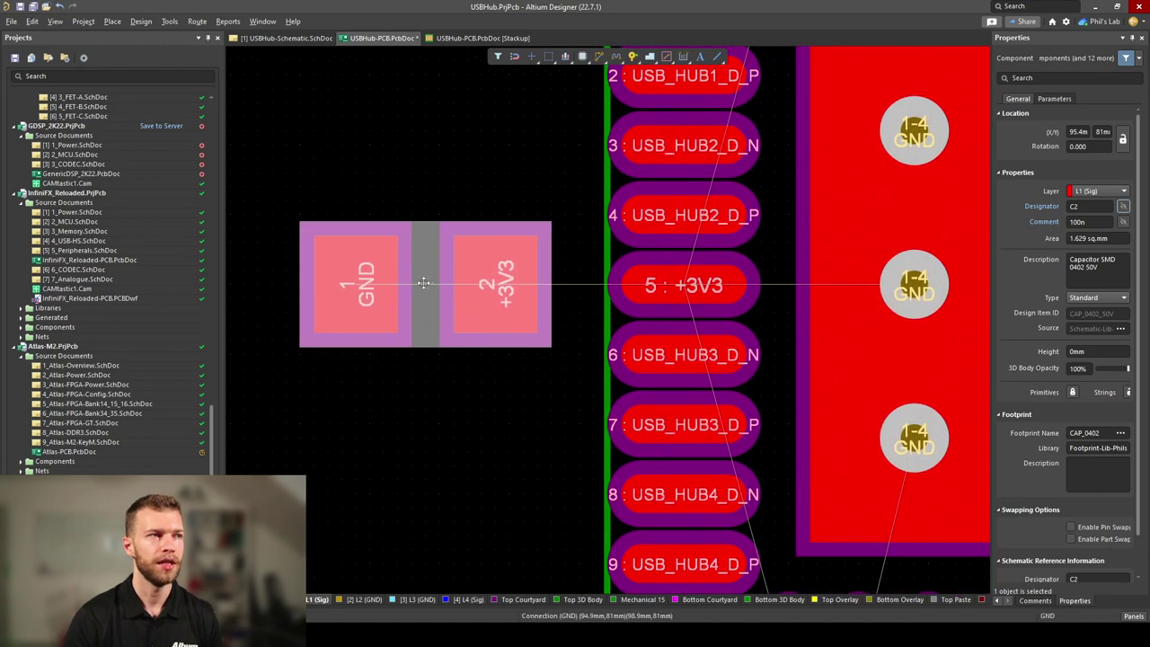
{"action": "left_click_drag", "start_coordinate": [423, 283], "coordinate": [465, 284]}
{"action": "left_click", "coordinate": [454, 378]}
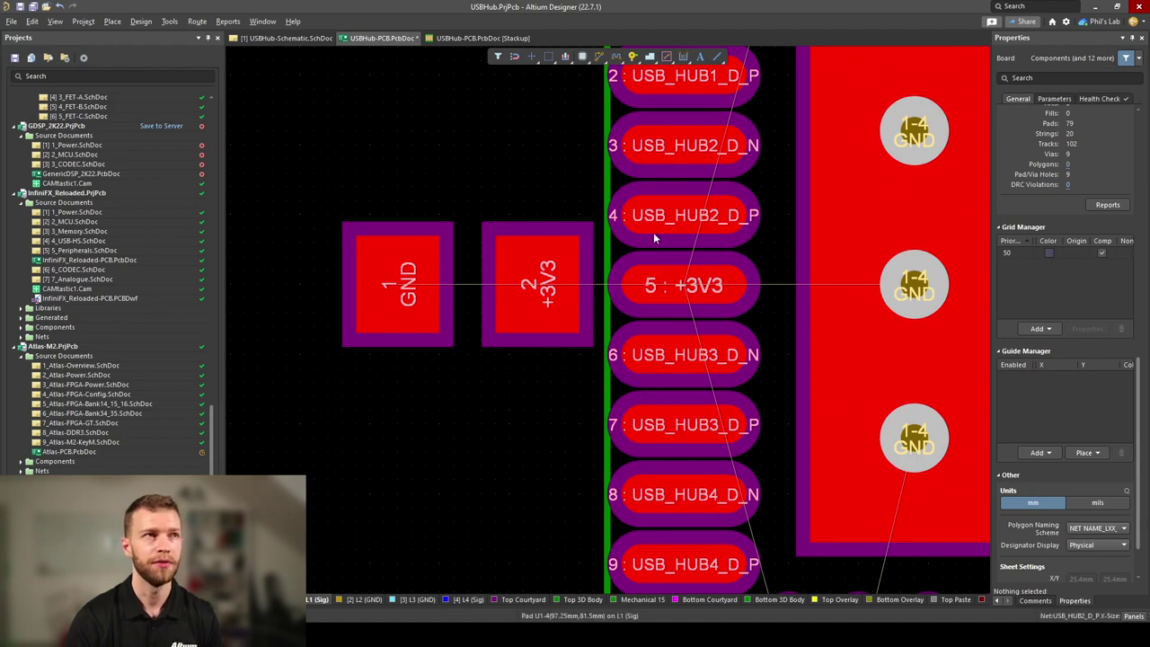
{"action": "scroll", "coordinate": [653, 232], "scroll_direction": "up", "scroll_amount": 3}
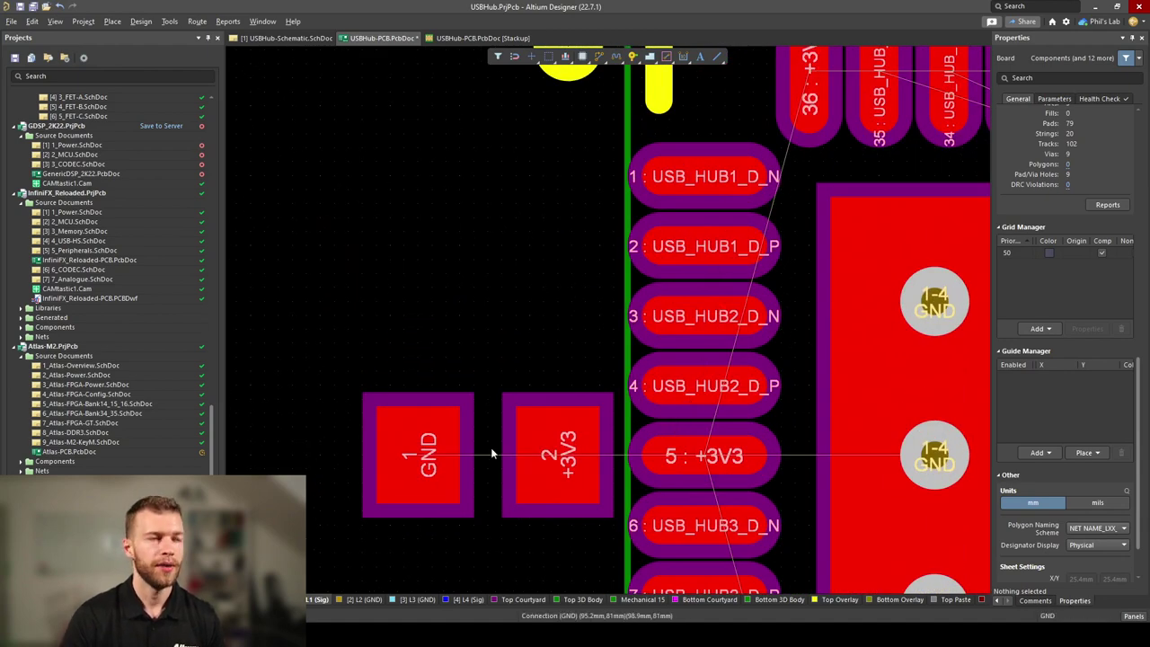
{"action": "left_click_drag", "start_coordinate": [492, 453], "coordinate": [355, 465]}
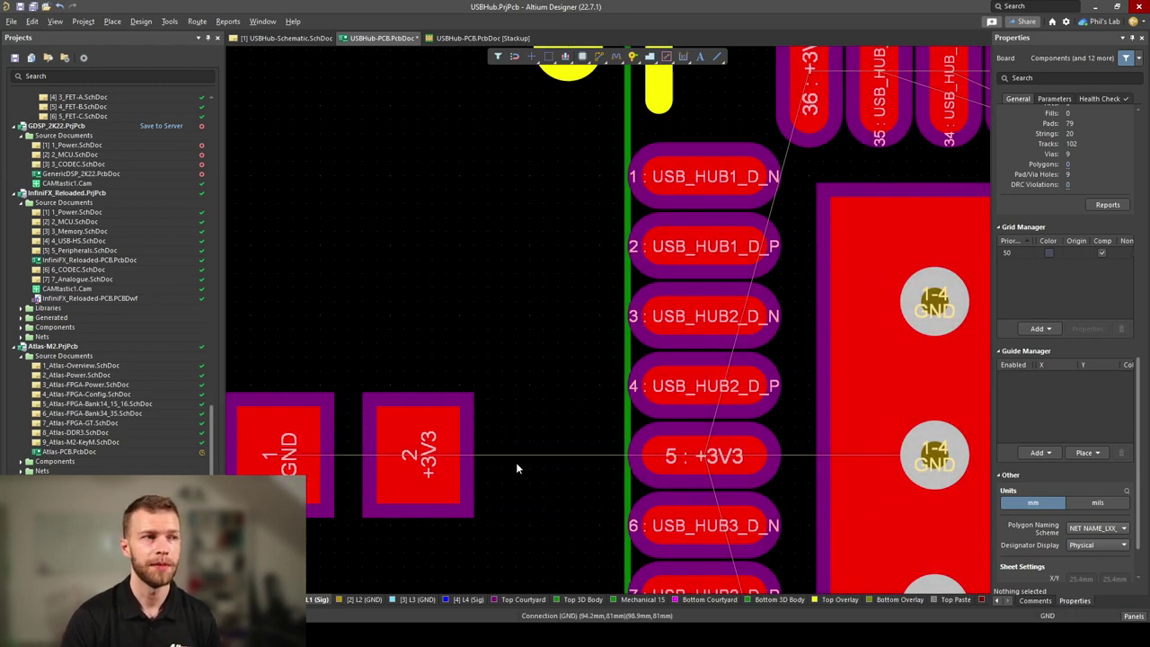
{"action": "scroll", "coordinate": [453, 431], "scroll_direction": "down", "scroll_amount": 2, "text": "ctrl"}
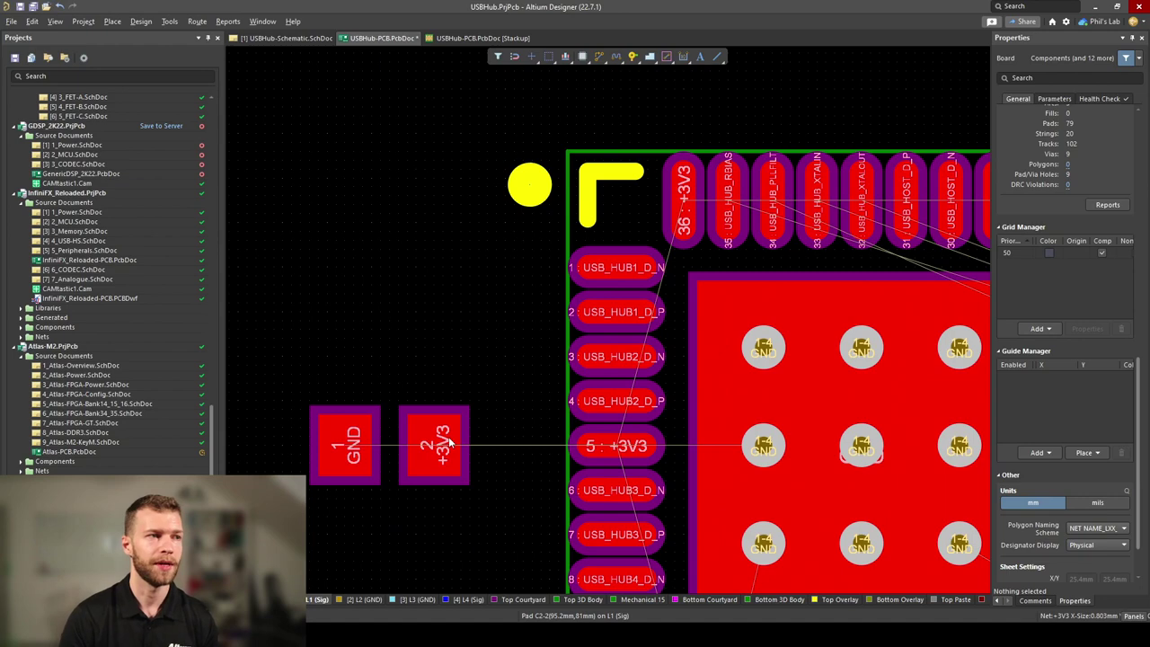
Step: Route a +3V3 track from C2's pad 2 running off to the left
{"action": "scroll", "coordinate": [450, 442], "scroll_direction": "up", "scroll_amount": 1, "text": "ctrl"}
{"action": "key", "text": "ctrl+w"}
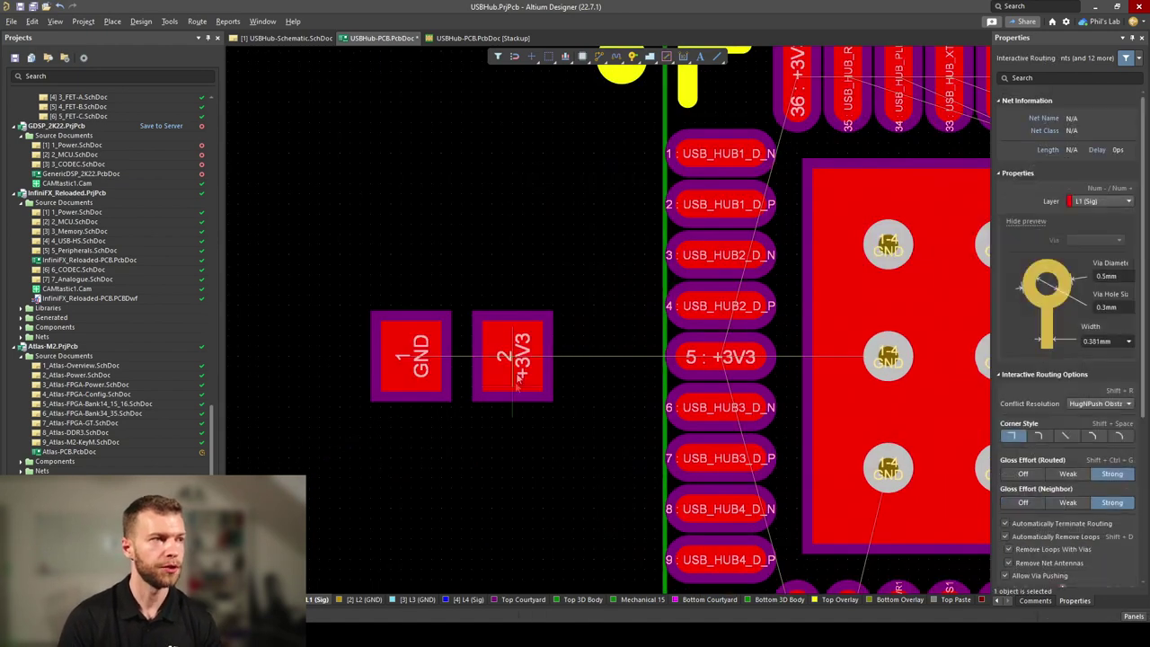
{"action": "left_click", "coordinate": [517, 381]}
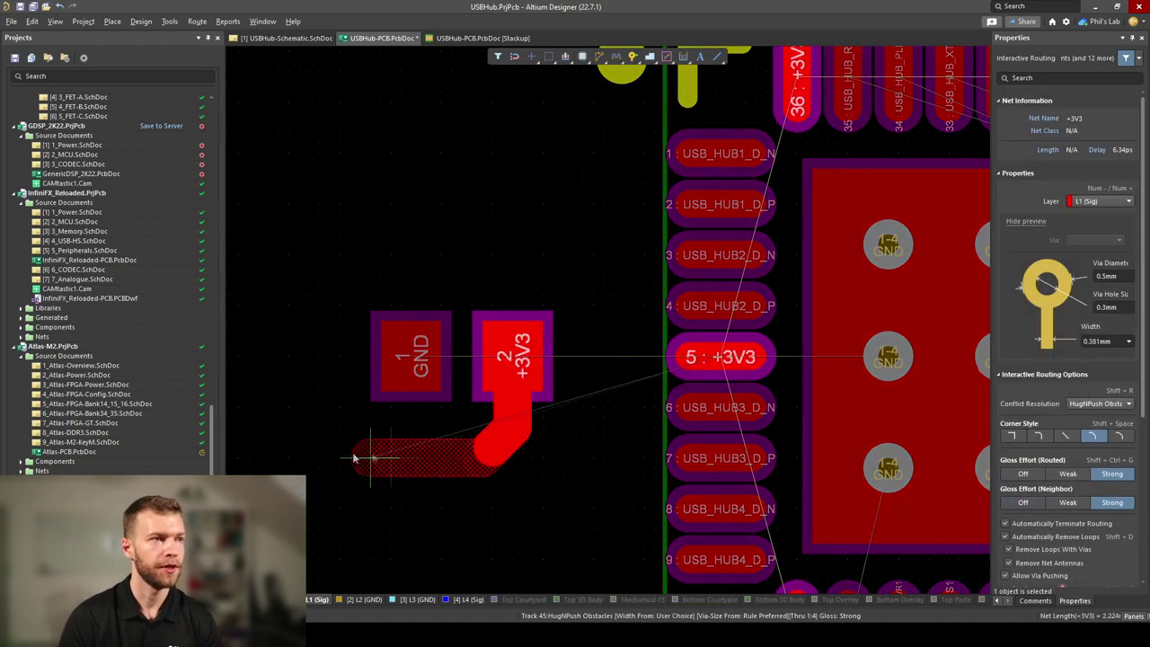
{"action": "left_click", "coordinate": [261, 450]}
{"action": "right_click", "coordinate": [260, 449]}
{"action": "right_click", "coordinate": [398, 354]}
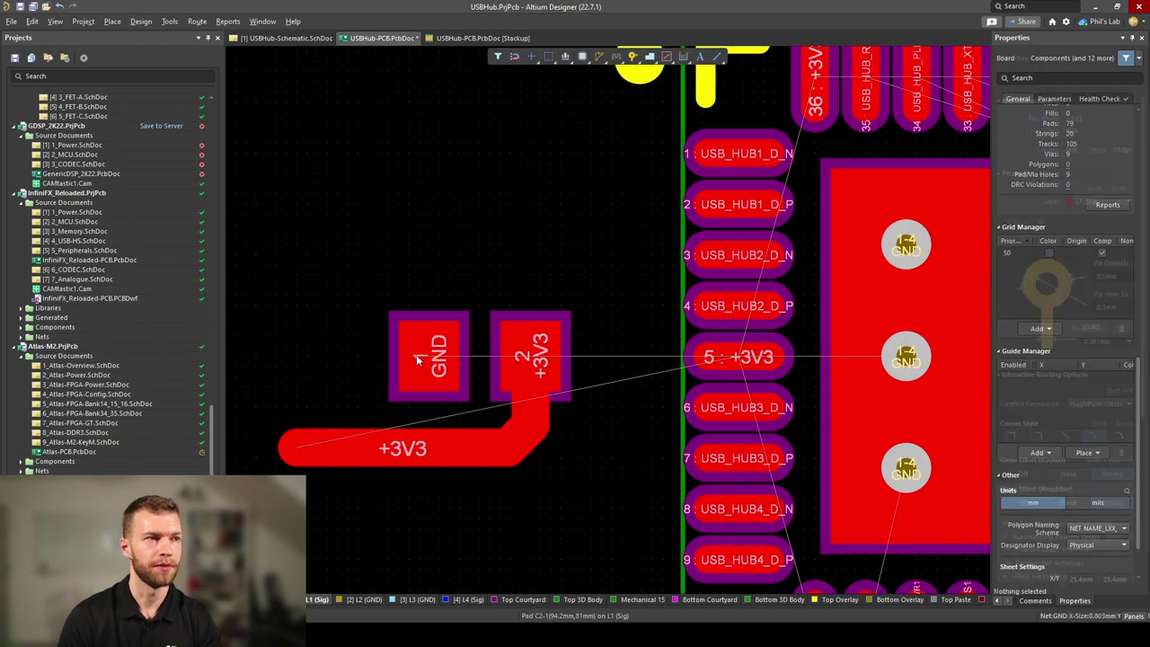
Step: Route +3V3 from C2's pad 2 into U1's pin 5
{"action": "left_click", "coordinate": [530, 357]}
{"action": "left_click", "coordinate": [710, 357]}
{"action": "scroll", "coordinate": [711, 352], "scroll_direction": "up", "scroll_amount": 2, "text": "ctrl"}
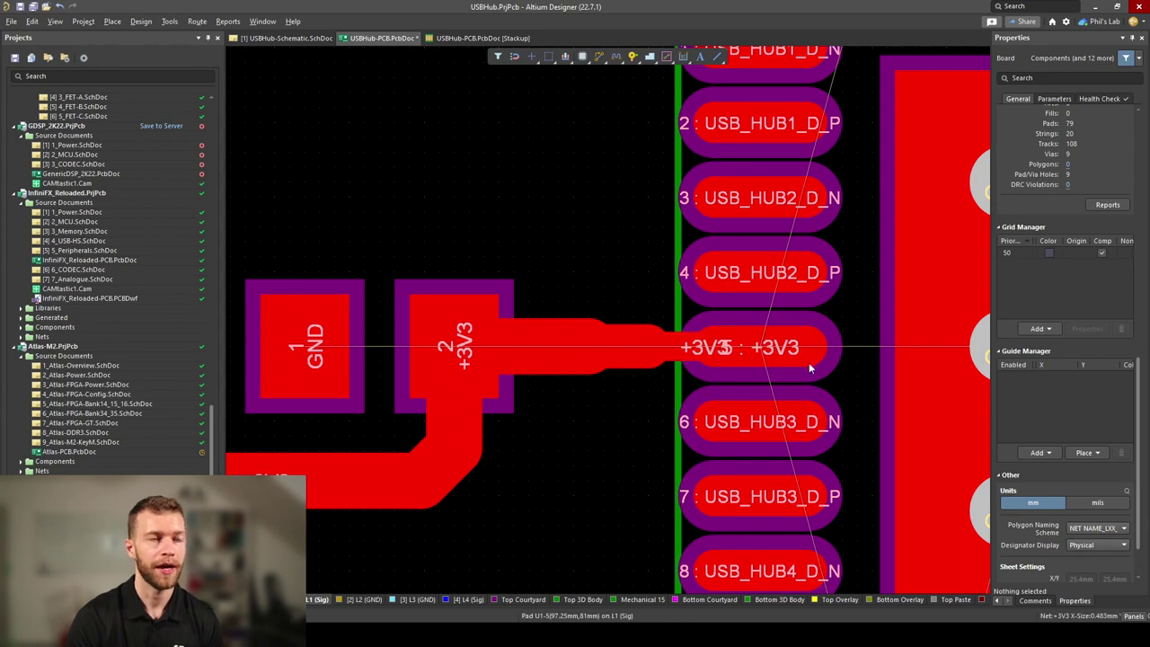
Step: Route the USB_HUB2 pair from pins 3/4 leftward, start the USB_HUB3 pair from pin 6, then view in 3D
{"action": "left_click", "coordinate": [198, 22]}
{"action": "left_click", "coordinate": [242, 63]}
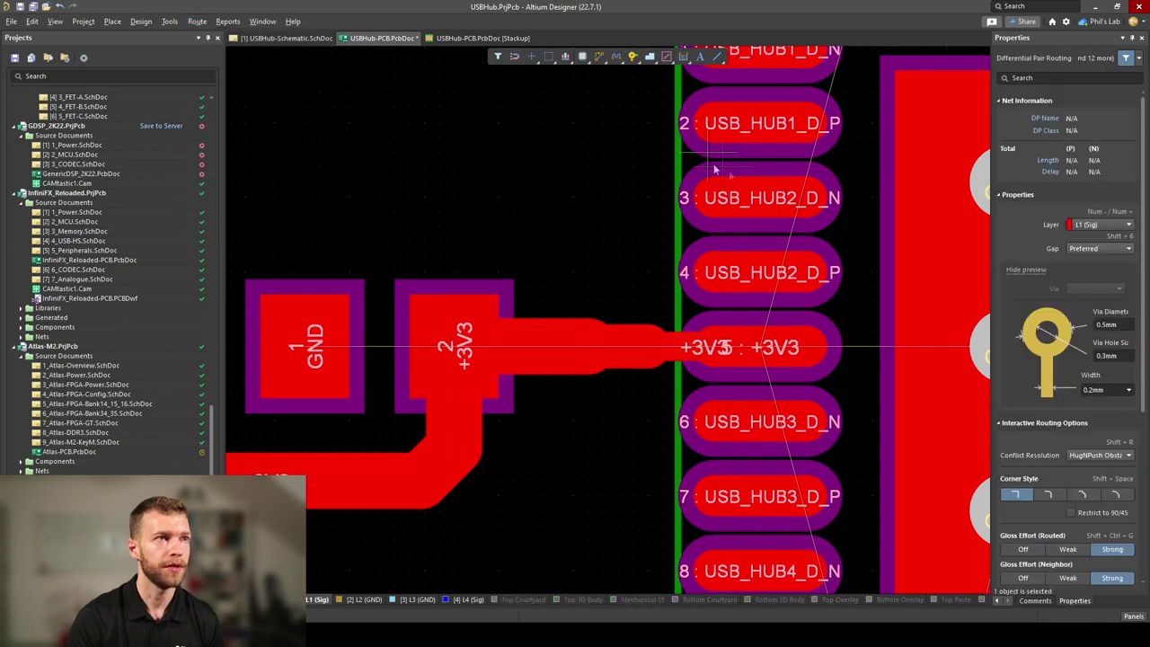
{"action": "left_click", "coordinate": [692, 196]}
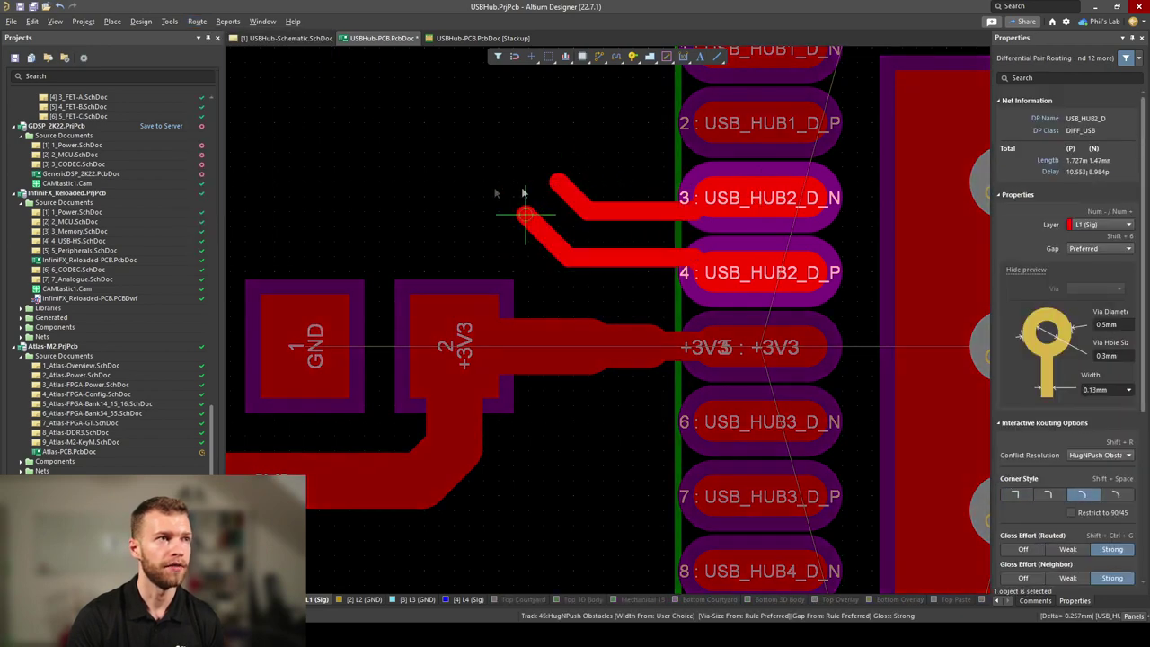
{"action": "left_click", "coordinate": [292, 198]}
{"action": "right_click", "coordinate": [296, 199]}
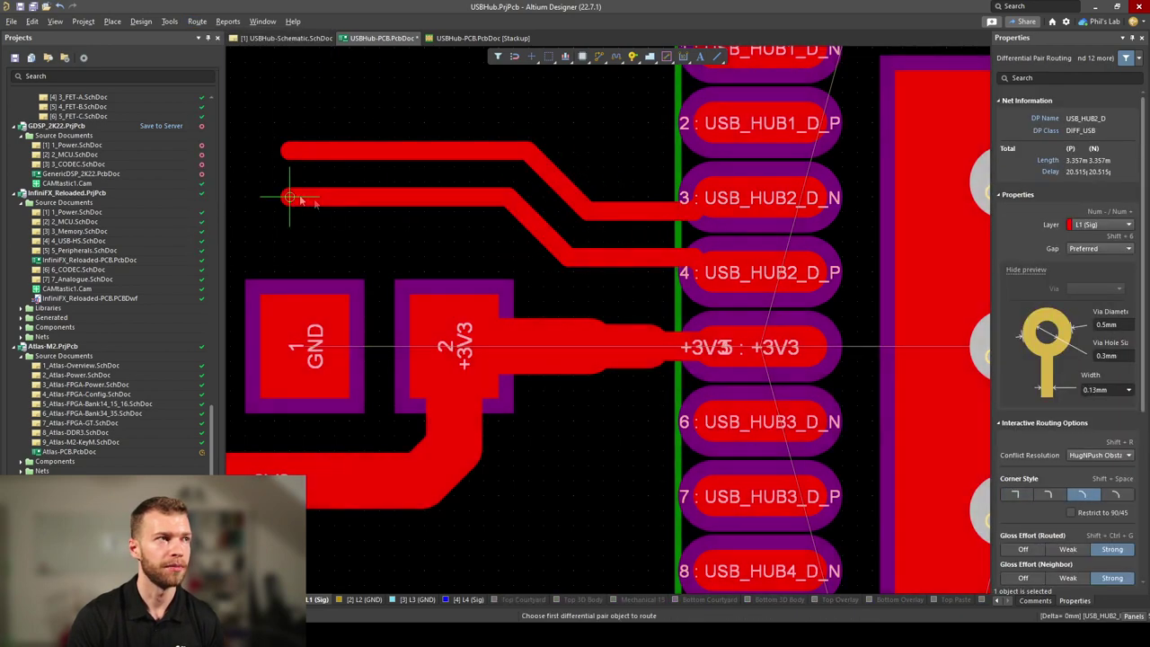
{"action": "left_click", "coordinate": [750, 438]}
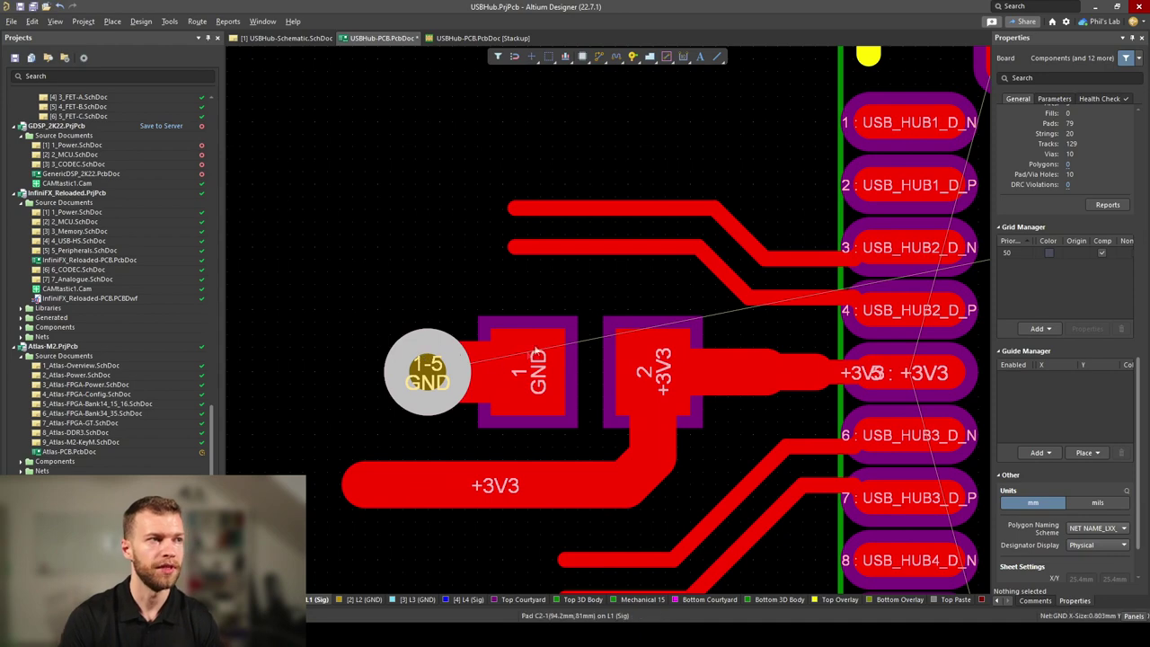
{"action": "key", "text": "3"}
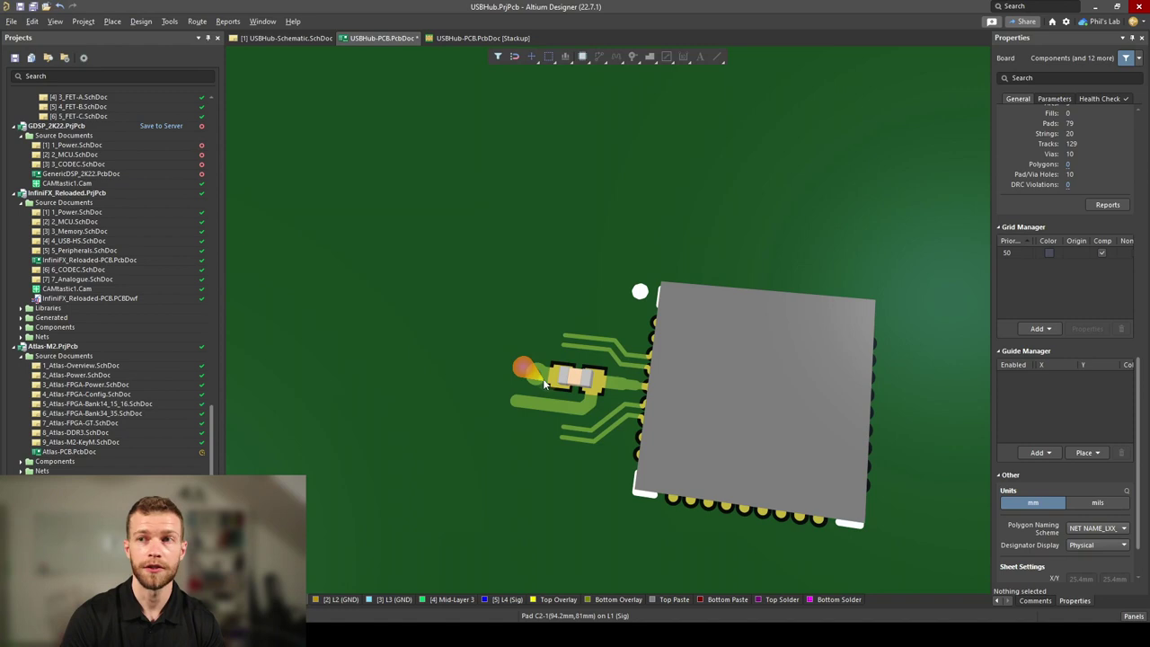
Step: Tilt, zoom and rotate the 3D board to inspect the pair fan-out, then return to 2D
{"action": "right_click_drag", "start_coordinate": [620, 404], "coordinate": [575, 377], "text": "shift"}
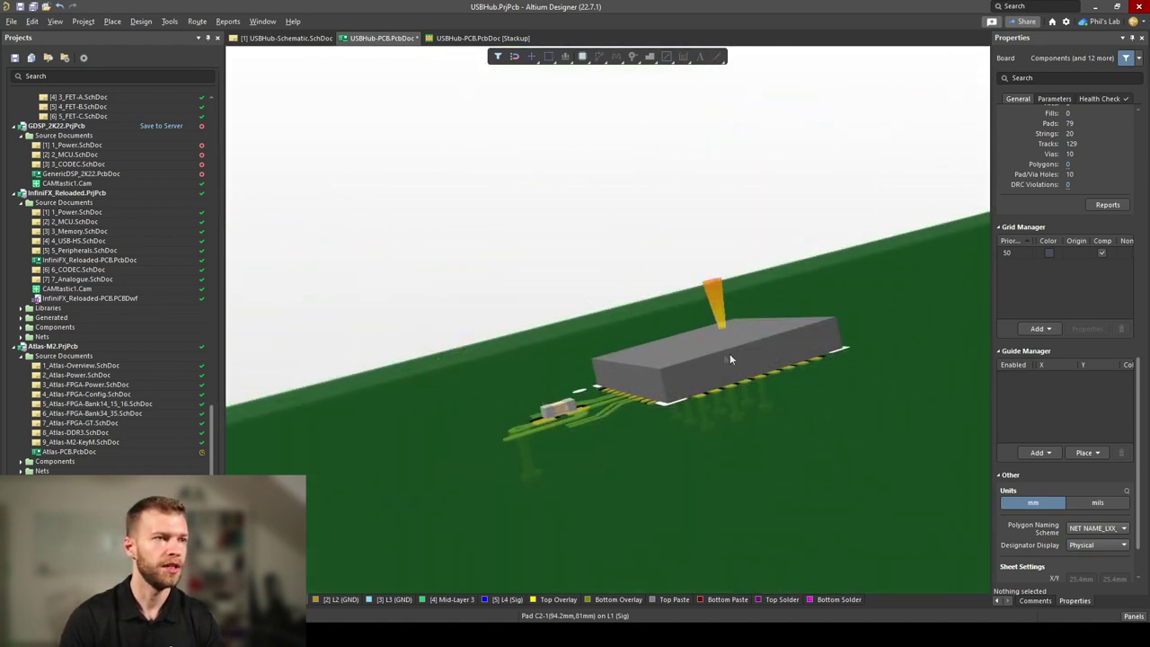
{"action": "scroll", "coordinate": [723, 401], "scroll_direction": "up", "scroll_amount": 2, "text": "ctrl"}
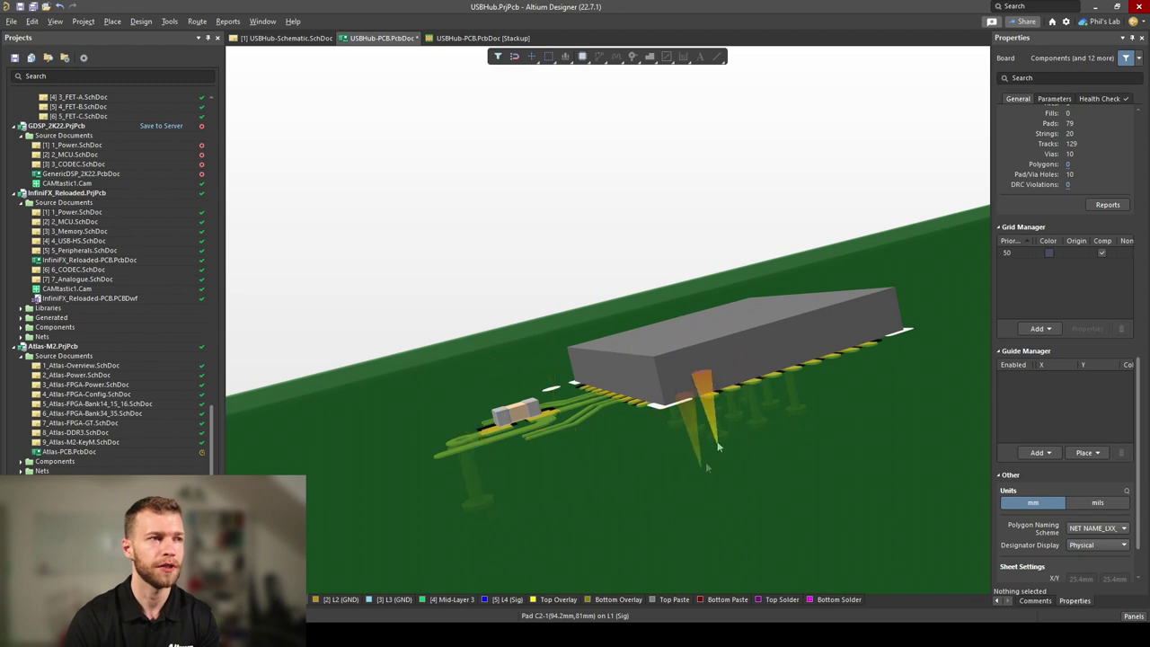
{"action": "right_click_drag", "start_coordinate": [513, 341], "coordinate": [654, 505], "text": "shift"}
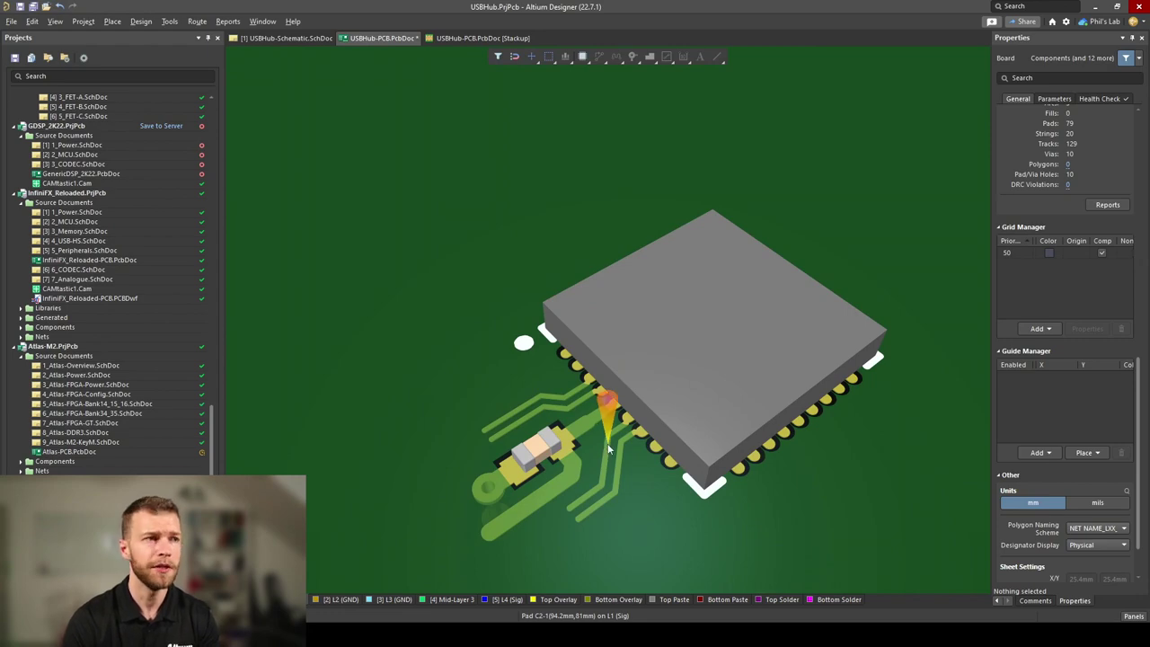
{"action": "key", "text": "2"}
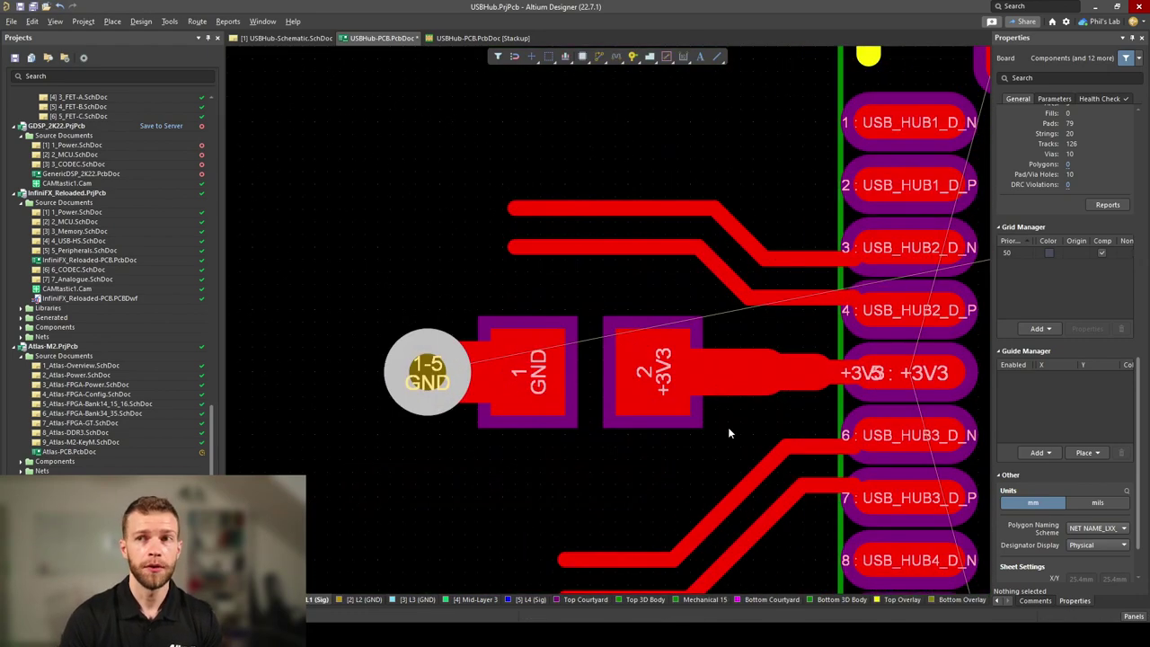
Step: Delete the +3V3 track to pin 5, slide the USB_HUB2 bends toward U1, and move C2 closer
{"action": "left_click", "coordinate": [749, 378]}
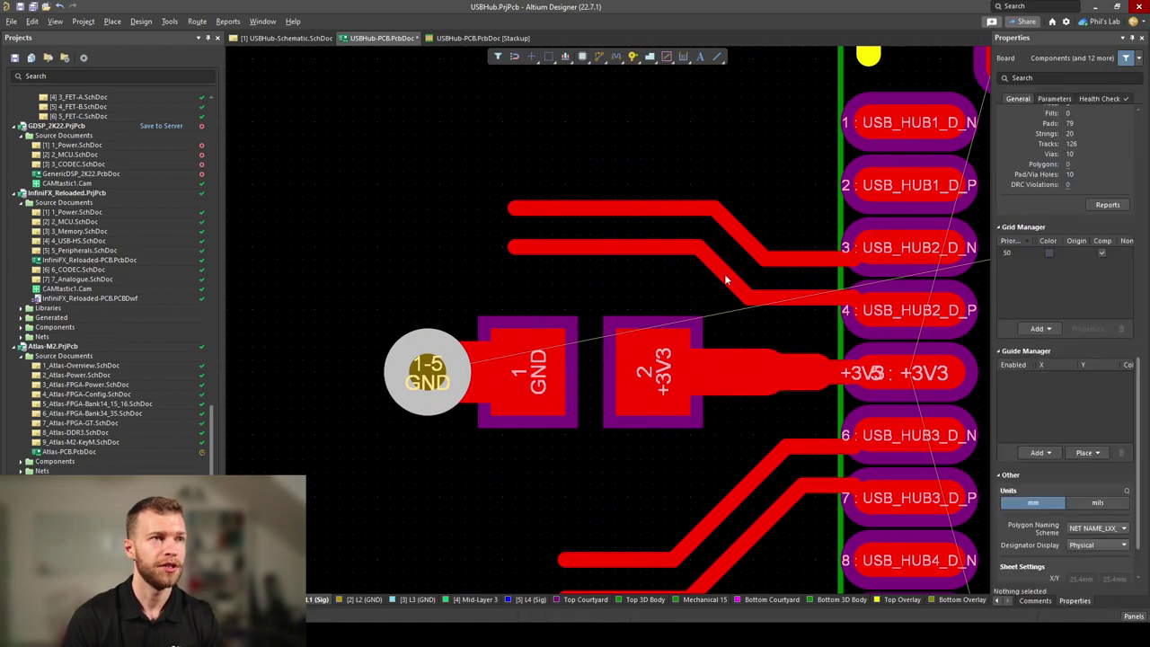
{"action": "left_click_drag", "start_coordinate": [728, 275], "coordinate": [760, 264]}
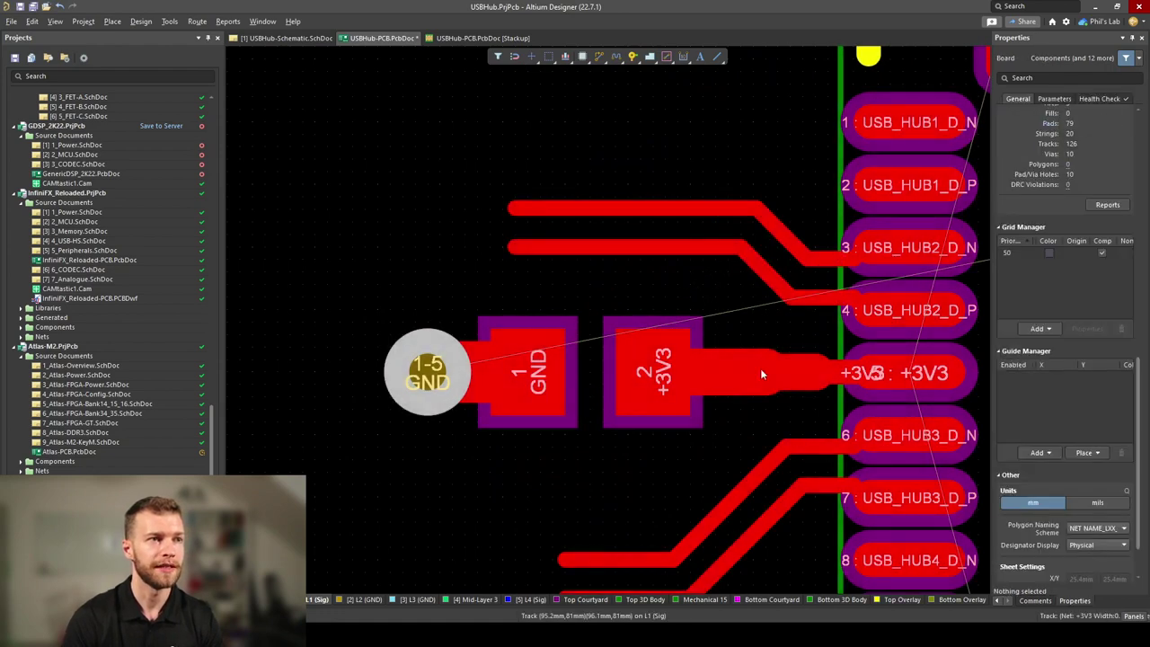
{"action": "left_click", "coordinate": [760, 374]}
{"action": "key", "text": "Delete"}
{"action": "left_click_drag", "start_coordinate": [683, 378], "coordinate": [758, 377]}
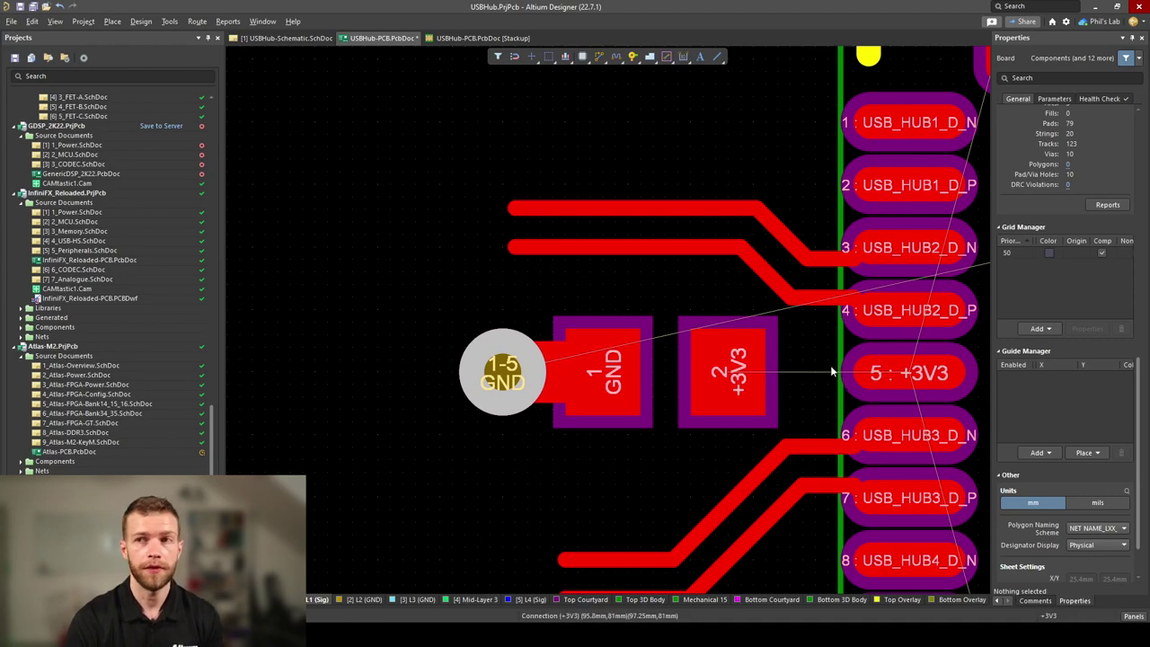
{"action": "scroll", "coordinate": [825, 368], "scroll_direction": "down", "scroll_amount": 2, "text": "ctrl"}
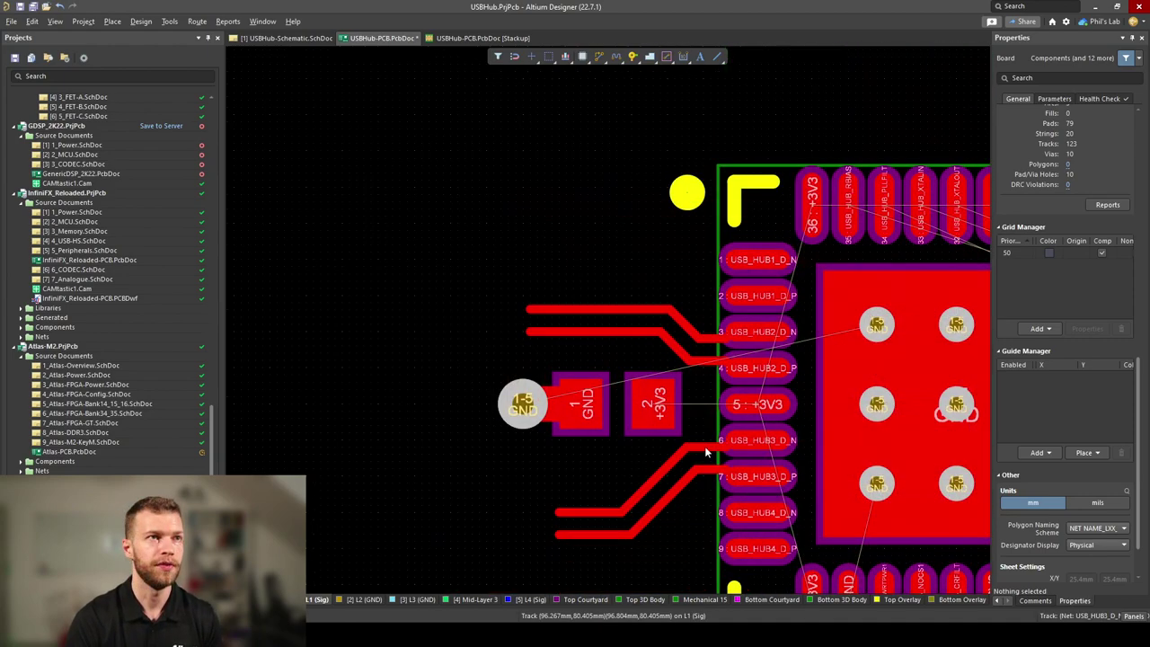
Step: Delete the GND via and its track beside C2's pad 1
{"action": "scroll", "coordinate": [559, 432], "scroll_direction": "up", "scroll_amount": 1, "text": "ctrl"}
{"action": "left_click", "coordinate": [522, 404]}
{"action": "key", "text": "Delete"}
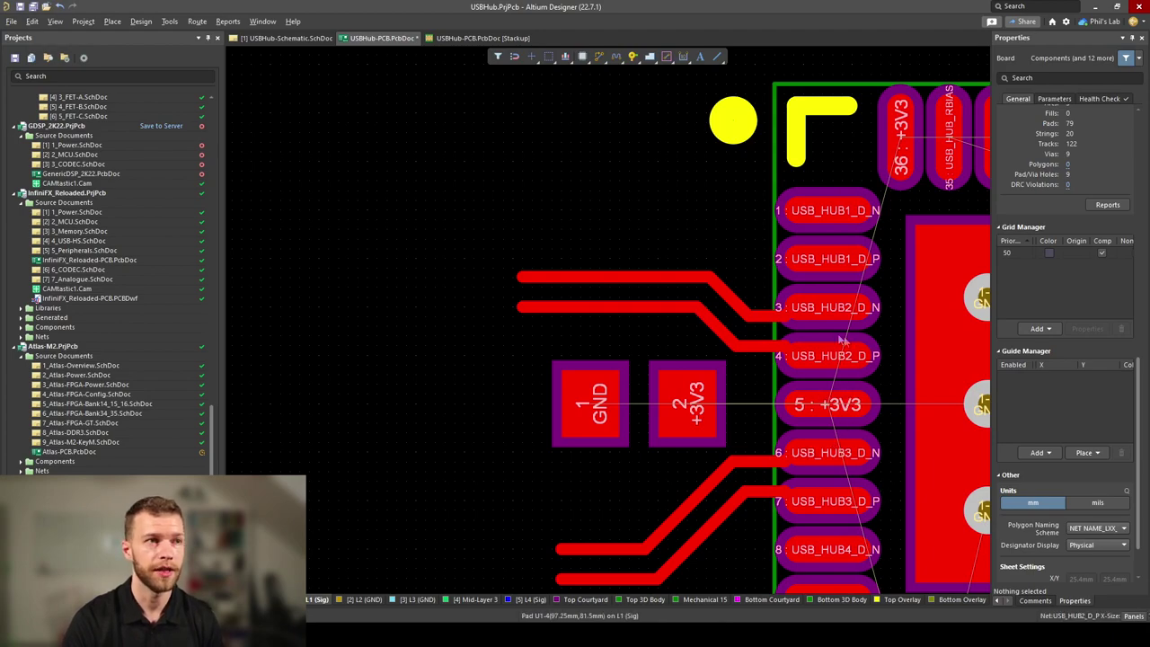
Step: Move the lower capacitor up beneath pins 10 and 11, leaving C2 in place
{"action": "right_click_drag", "start_coordinate": [686, 451], "coordinate": [570, 290]}
{"action": "left_click_drag", "start_coordinate": [524, 264], "coordinate": [531, 281]}
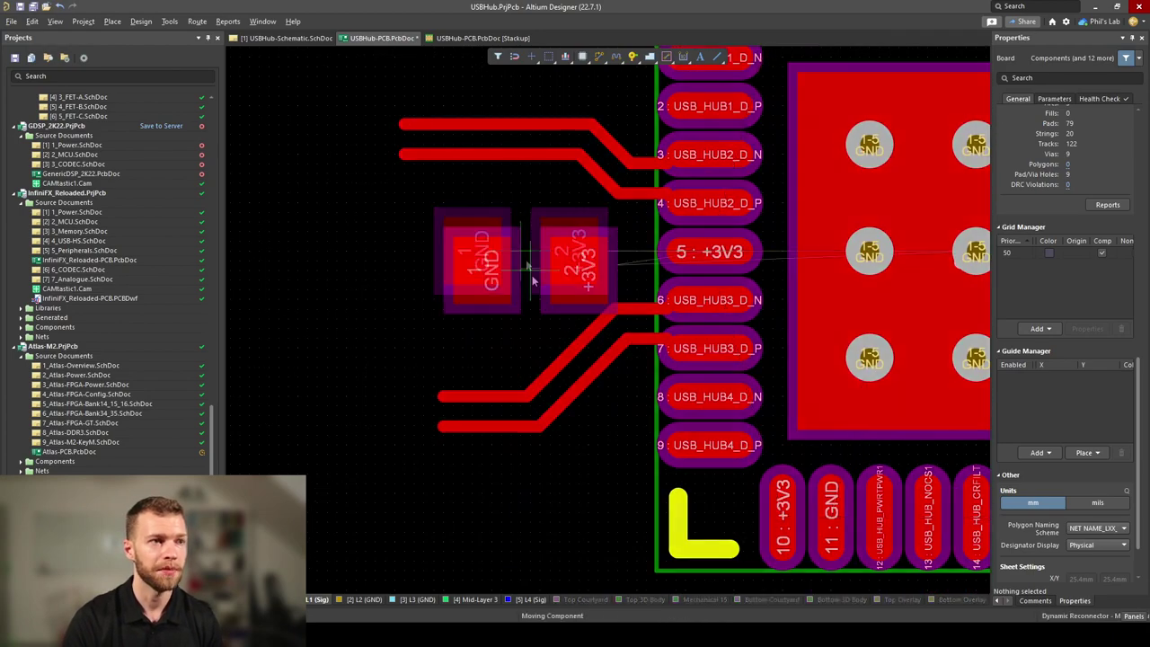
{"action": "scroll", "coordinate": [616, 539], "scroll_direction": "down", "scroll_amount": 1, "text": "ctrl"}
{"action": "scroll", "coordinate": [770, 488], "scroll_direction": "up", "scroll_amount": 1, "text": "ctrl"}
{"action": "key", "text": "Escape"}
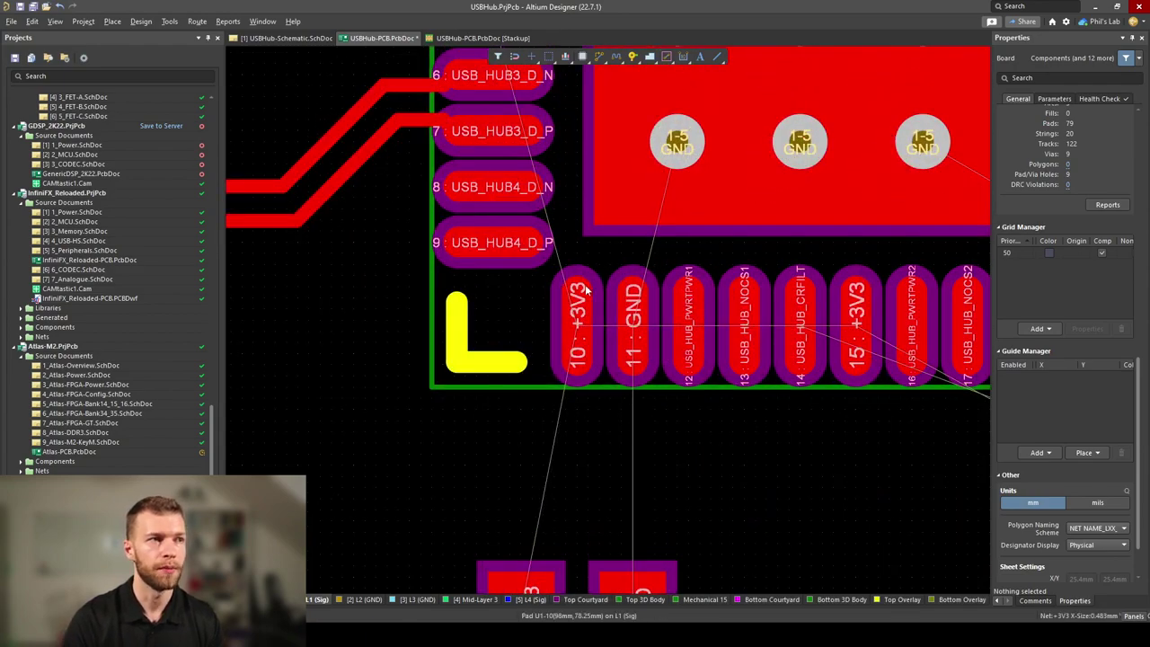
{"action": "scroll", "coordinate": [590, 450], "scroll_direction": "down", "scroll_amount": 1}
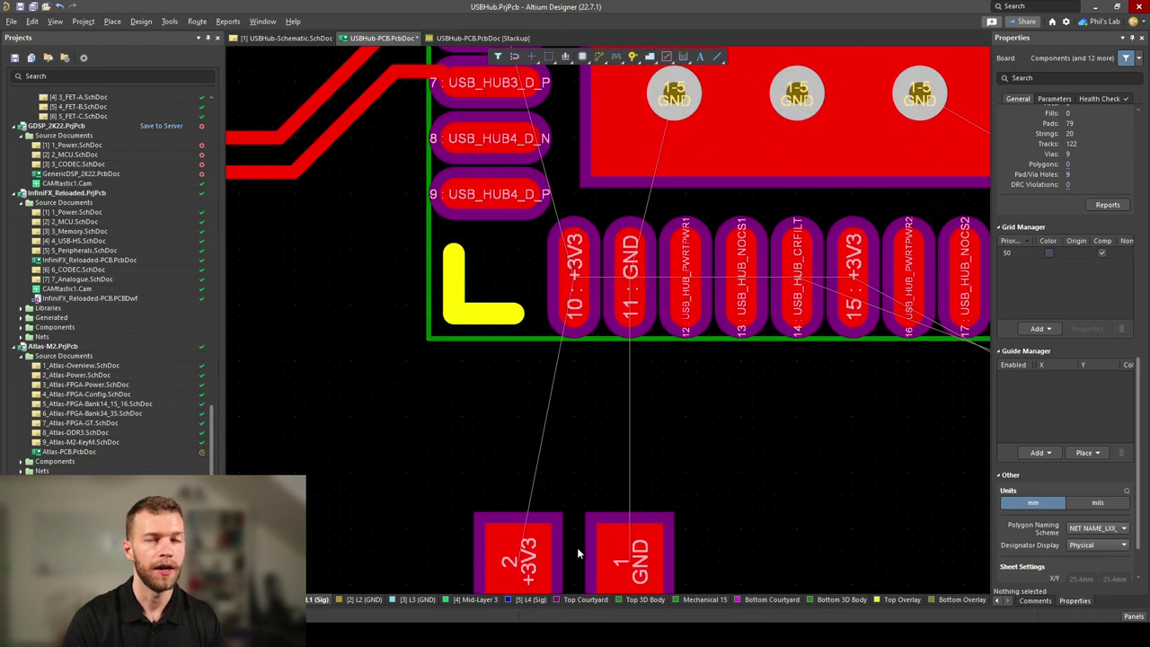
{"action": "left_click_drag", "start_coordinate": [576, 552], "coordinate": [604, 454]}
Step: Paste a +3V3 and GND via pair below pins 10–11 and view the chip in 3D
{"action": "scroll", "coordinate": [575, 377], "scroll_direction": "up", "scroll_amount": 1, "text": "ctrl"}
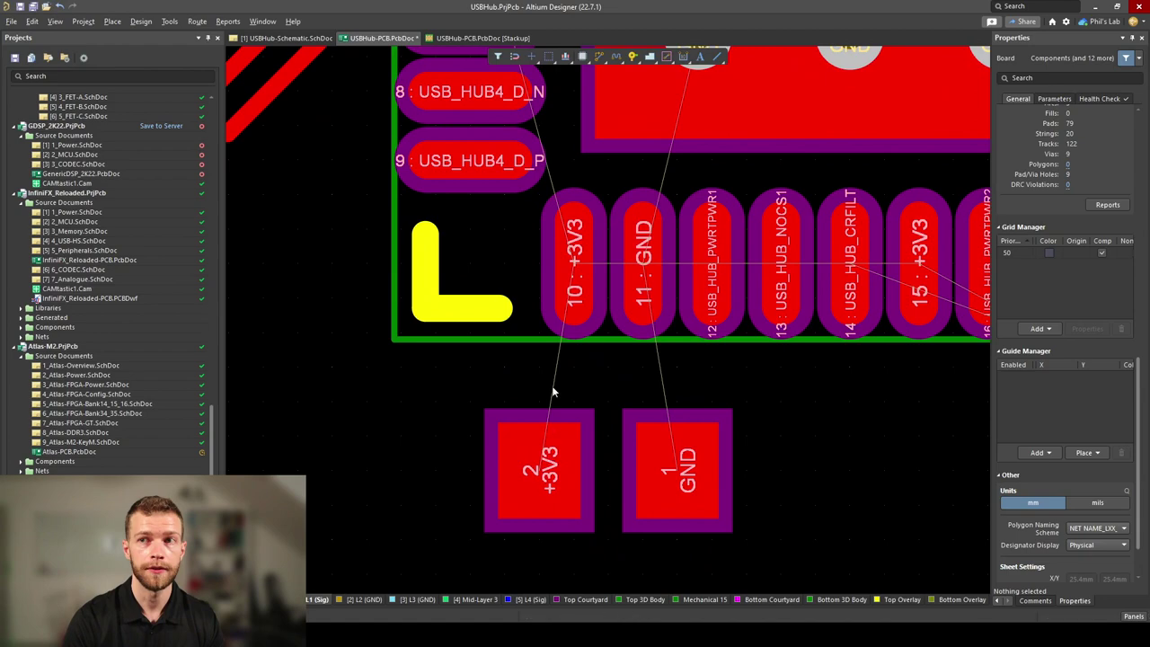
{"action": "key", "text": "ctrl+v"}
{"action": "left_click", "coordinate": [609, 424]}
{"action": "scroll", "coordinate": [609, 424], "scroll_direction": "up", "scroll_amount": 1, "text": "ctrl"}
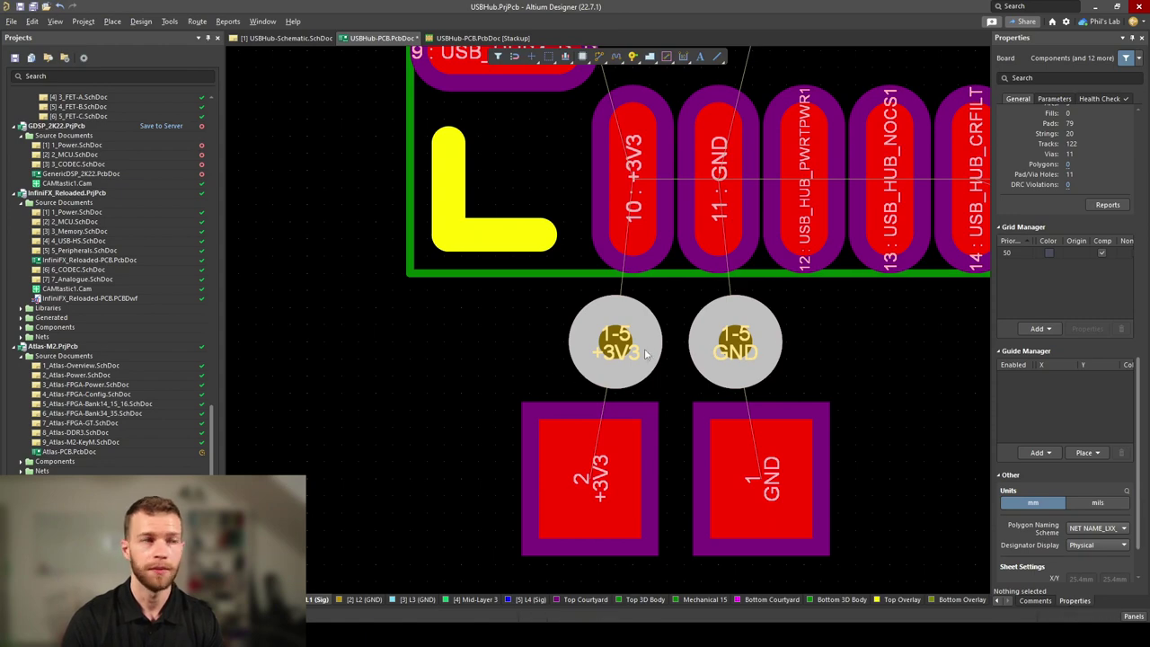
{"action": "scroll", "coordinate": [701, 478], "scroll_direction": "down", "scroll_amount": 3, "text": "ctrl"}
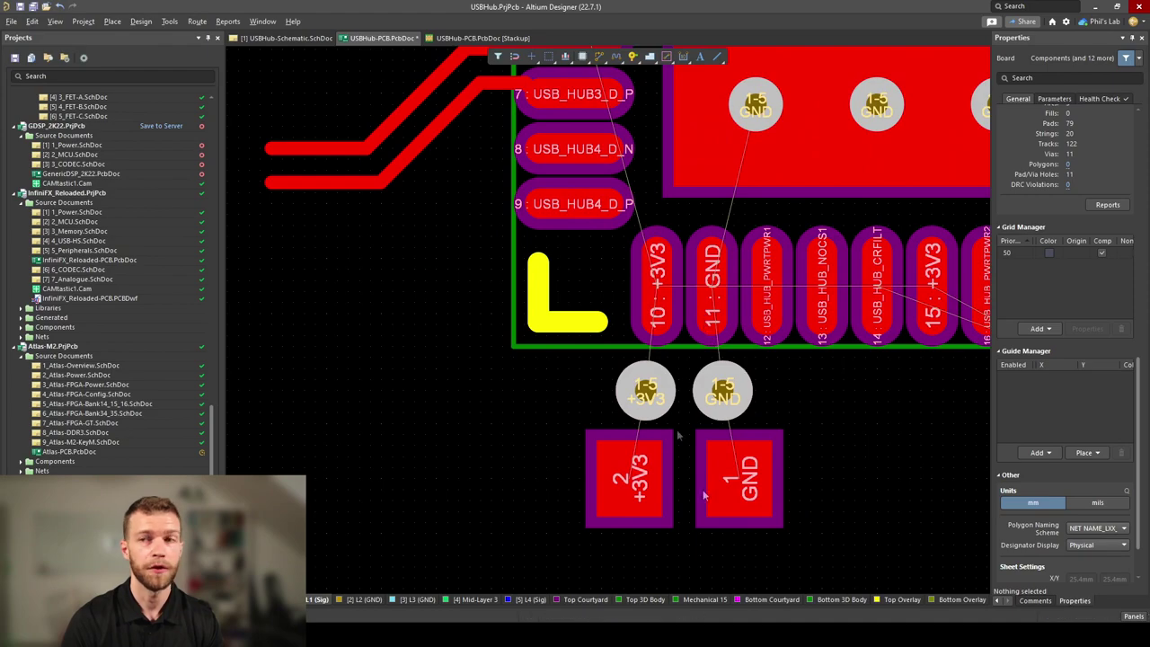
{"action": "key", "text": "3"}
{"action": "right_click_drag", "start_coordinate": [747, 467], "coordinate": [884, 425], "text": "shift"}
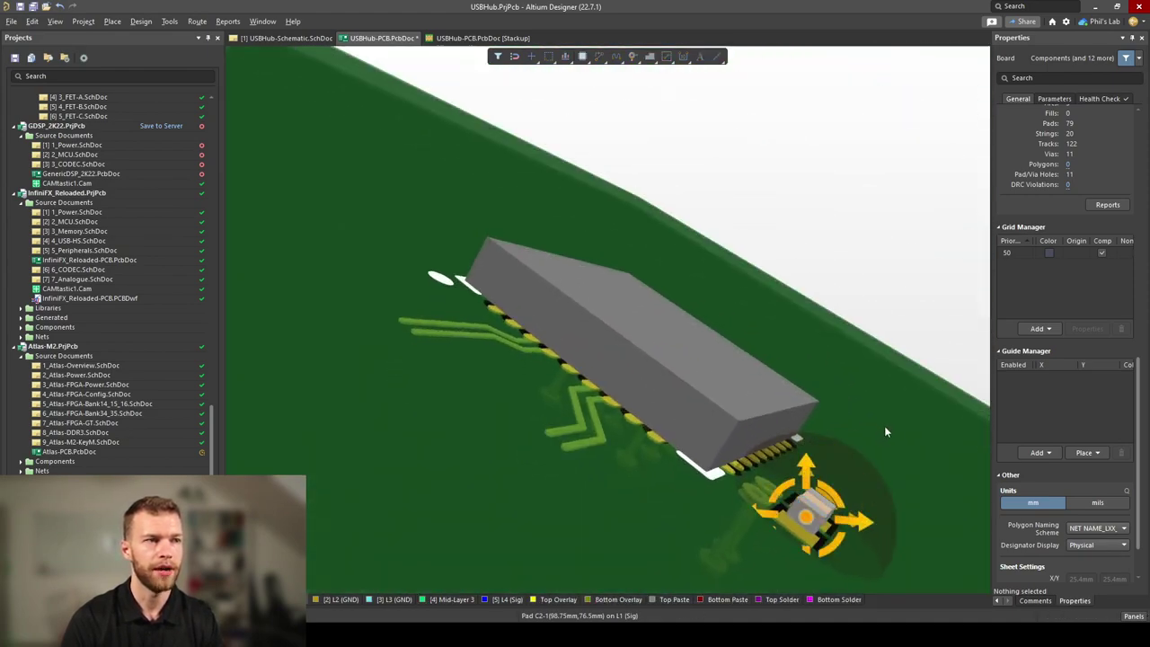
Step: Back in 2D, route tracks down from pin 12 (USB_HUB_PWRTPWR1) and pin 13 (USB_HUB_NOCS1)
{"action": "key", "text": "2"}
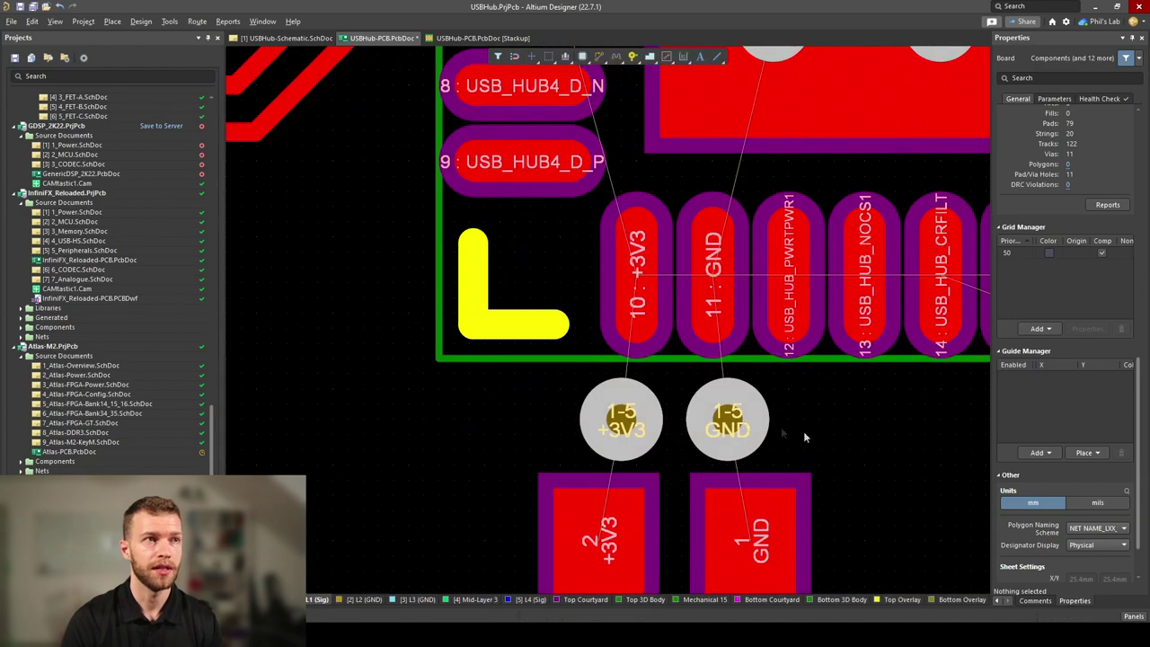
{"action": "right_click_drag", "start_coordinate": [814, 439], "coordinate": [597, 431]}
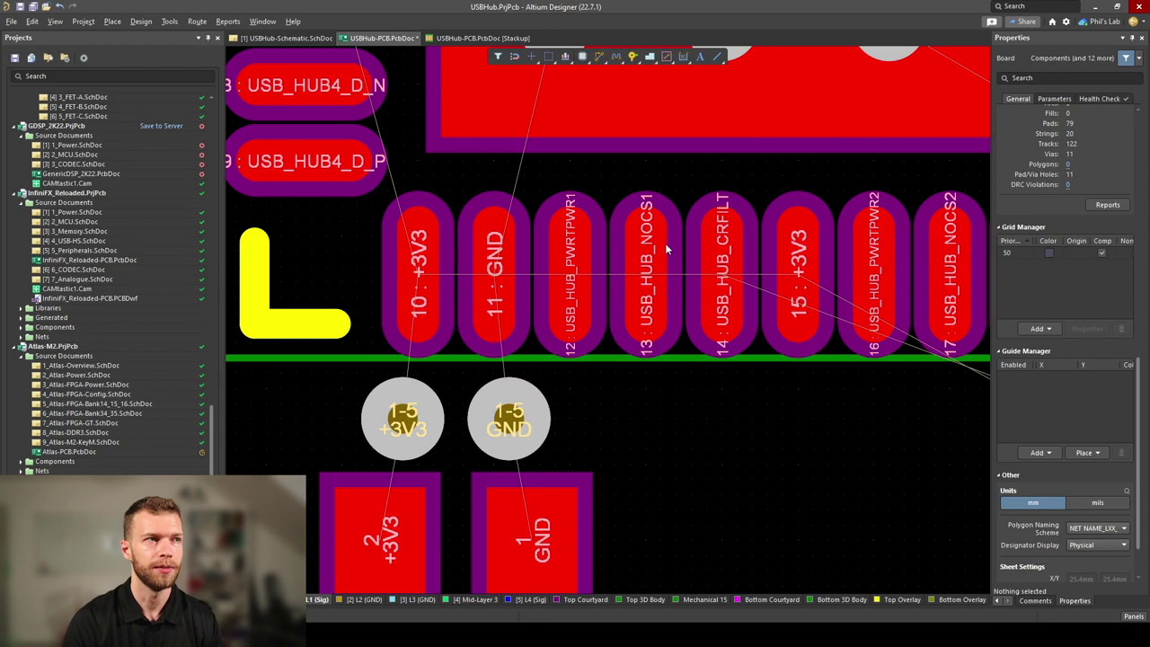
{"action": "key", "text": "ctrl+w"}
{"action": "left_click", "coordinate": [572, 297]}
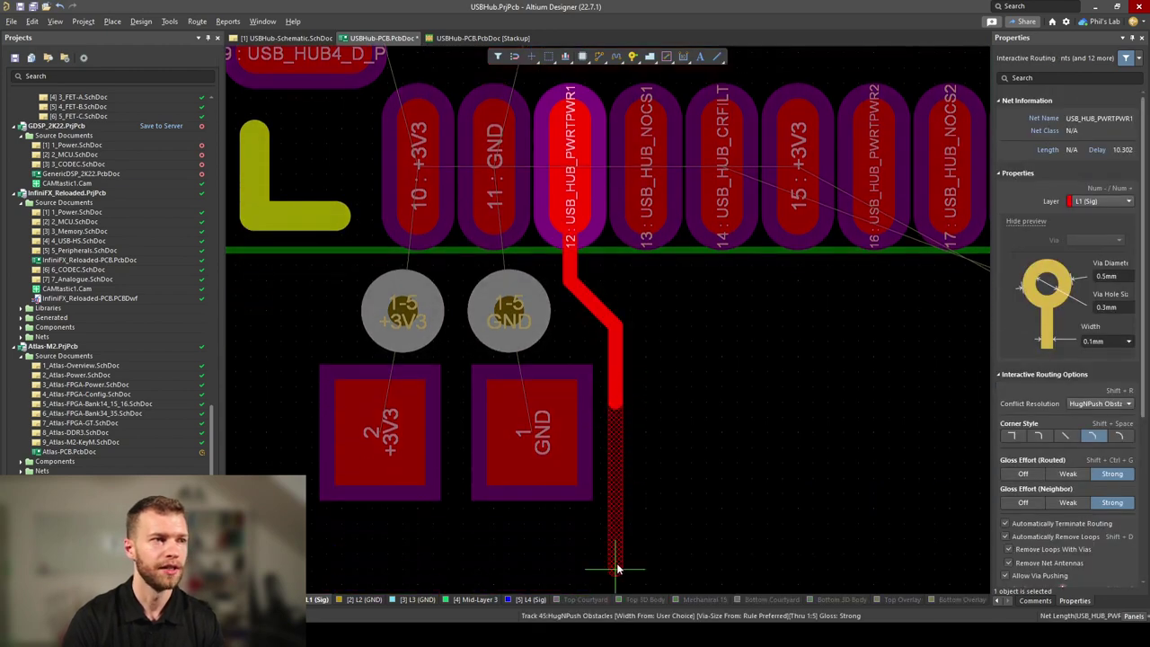
{"action": "left_click", "coordinate": [618, 568]}
{"action": "left_click", "coordinate": [649, 267], "text": "ctrl"}
{"action": "right_click", "coordinate": [777, 364]}
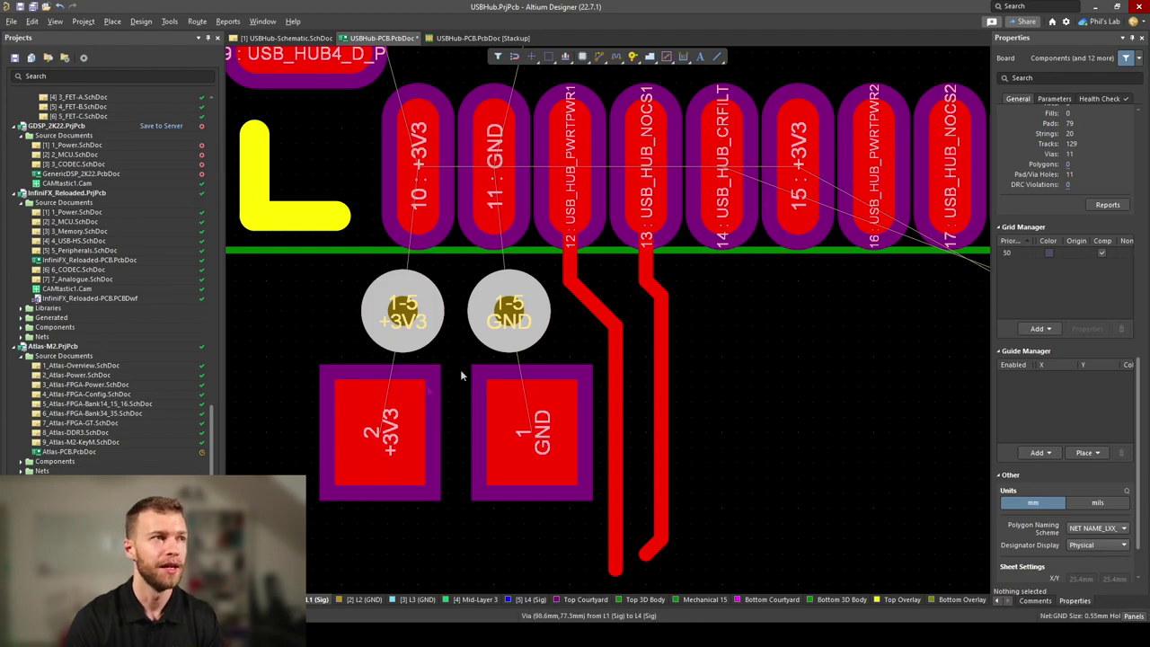
{"action": "scroll", "coordinate": [425, 394], "scroll_direction": "down", "scroll_amount": 5, "text": "ctrl"}
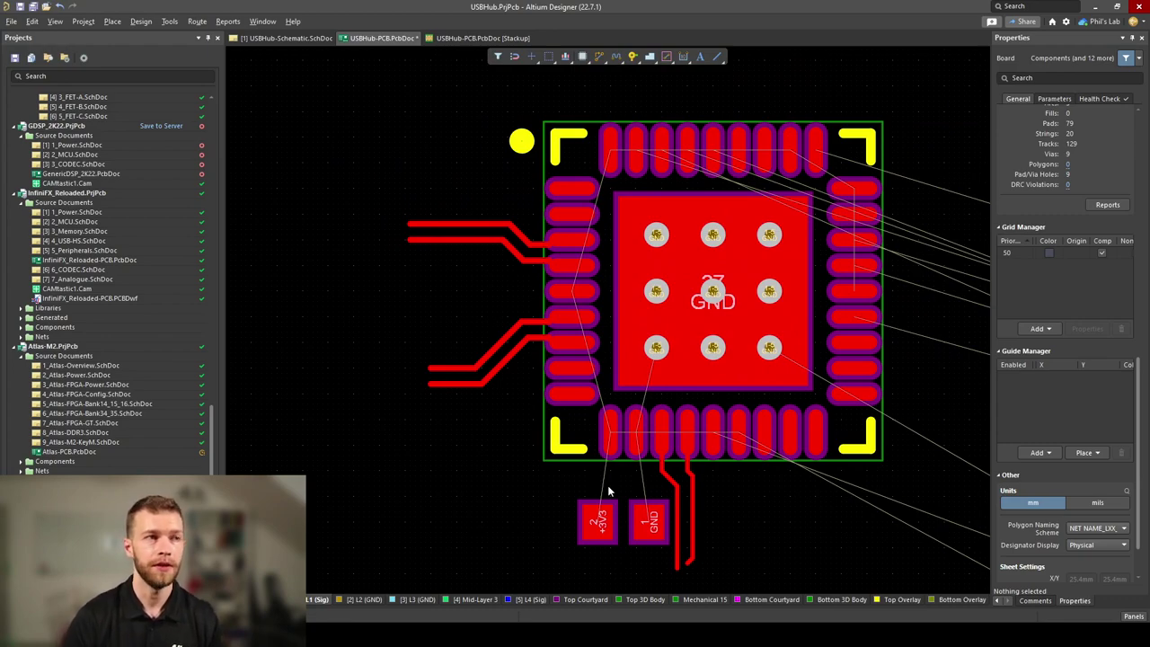
Step: Route a 0.275 mm +3V3 track from pin 5 out to the left
{"action": "scroll", "coordinate": [550, 310], "scroll_direction": "up", "scroll_amount": 5, "text": "ctrl"}
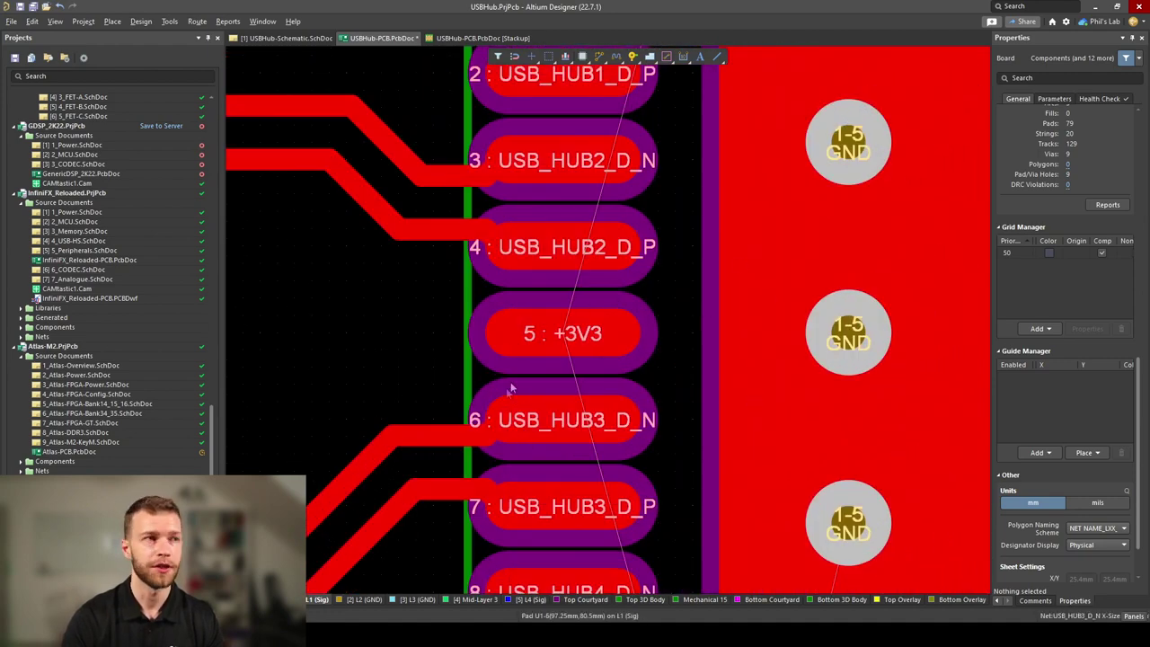
{"action": "key", "text": "ctrl+w"}
{"action": "left_click", "coordinate": [530, 334]}
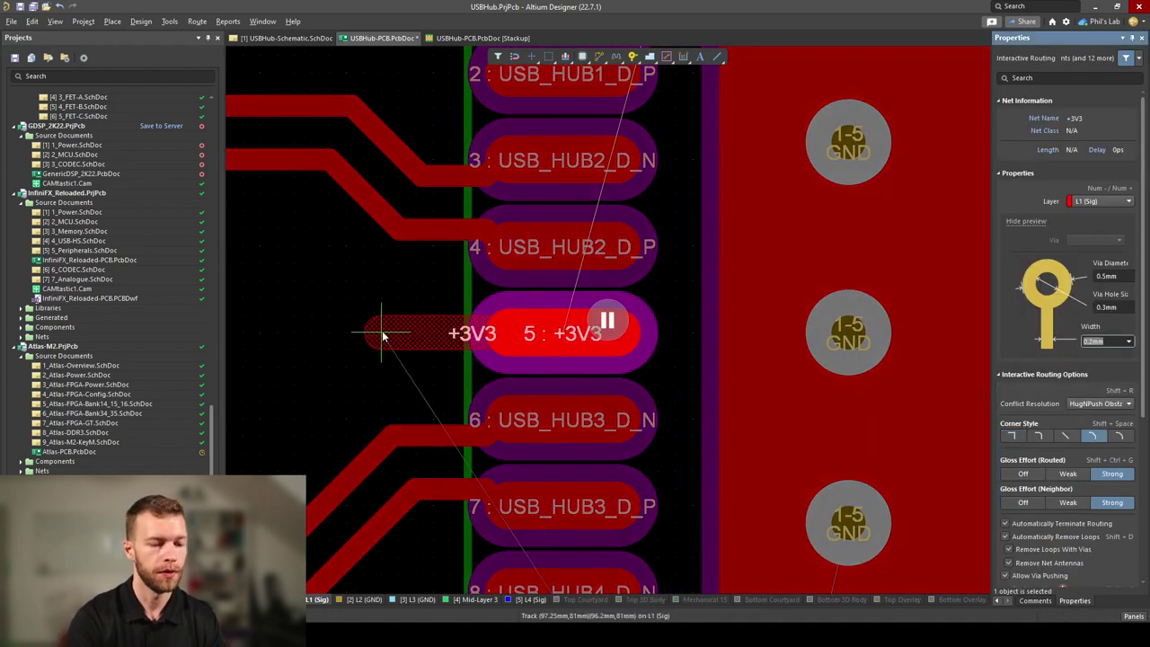
{"action": "type", "text": "0.275"}
{"action": "key", "text": "Return"}
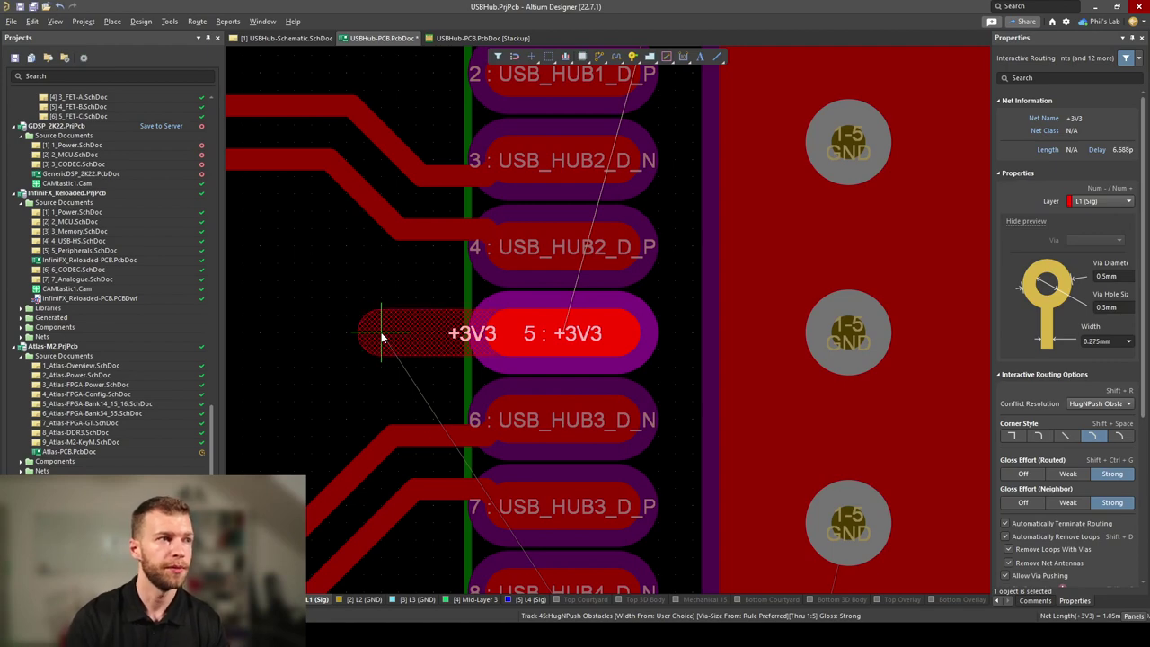
{"action": "left_click", "coordinate": [400, 343]}
{"action": "key", "text": "Escape"}
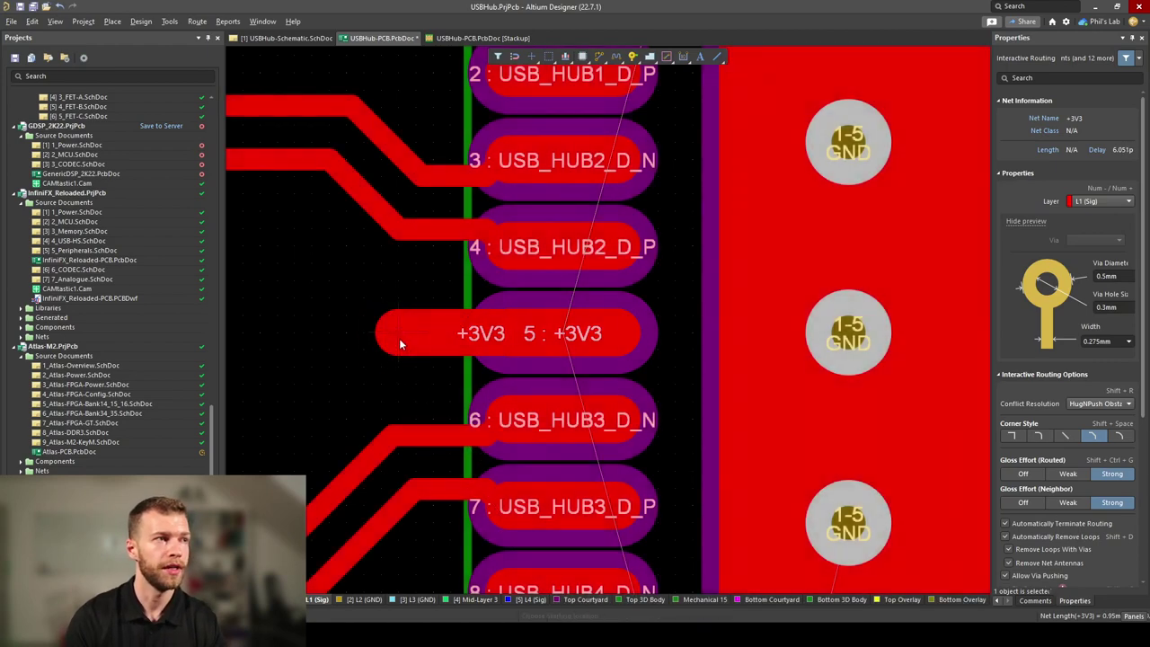
Step: Add a +3V3 via at the track end with 0.65 mm diameter and 0.25 mm hole
{"action": "key", "text": "p"}
{"action": "key", "text": "v"}
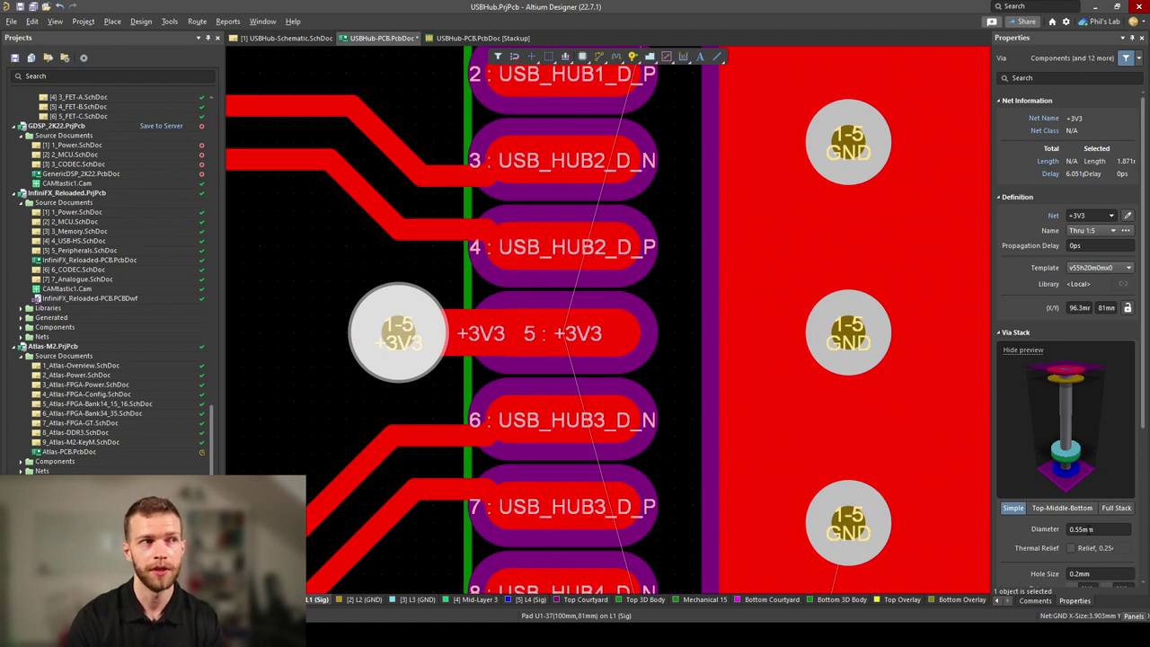
{"action": "left_click", "coordinate": [297, 390]}
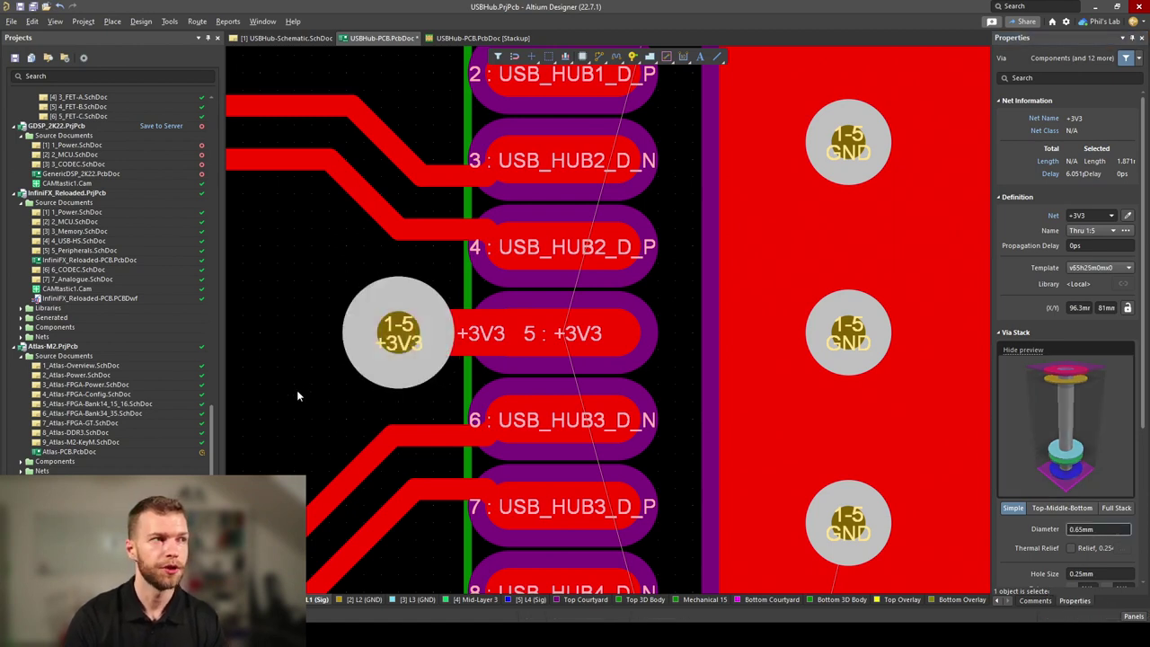
{"action": "right_click_drag", "start_coordinate": [409, 345], "coordinate": [544, 421]}
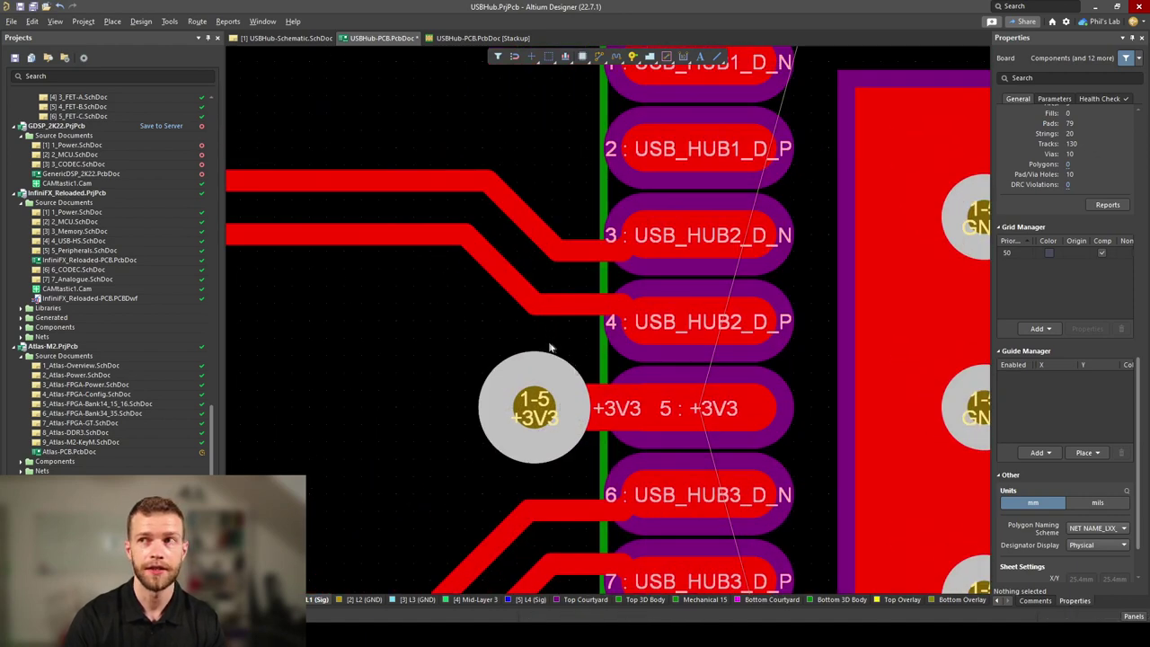
{"action": "left_click", "coordinate": [536, 236]}
Step: Move capacitor C2 to the bottom layer L4 (Sig)
{"action": "scroll", "coordinate": [524, 295], "scroll_direction": "down", "scroll_amount": 5, "text": "ctrl"}
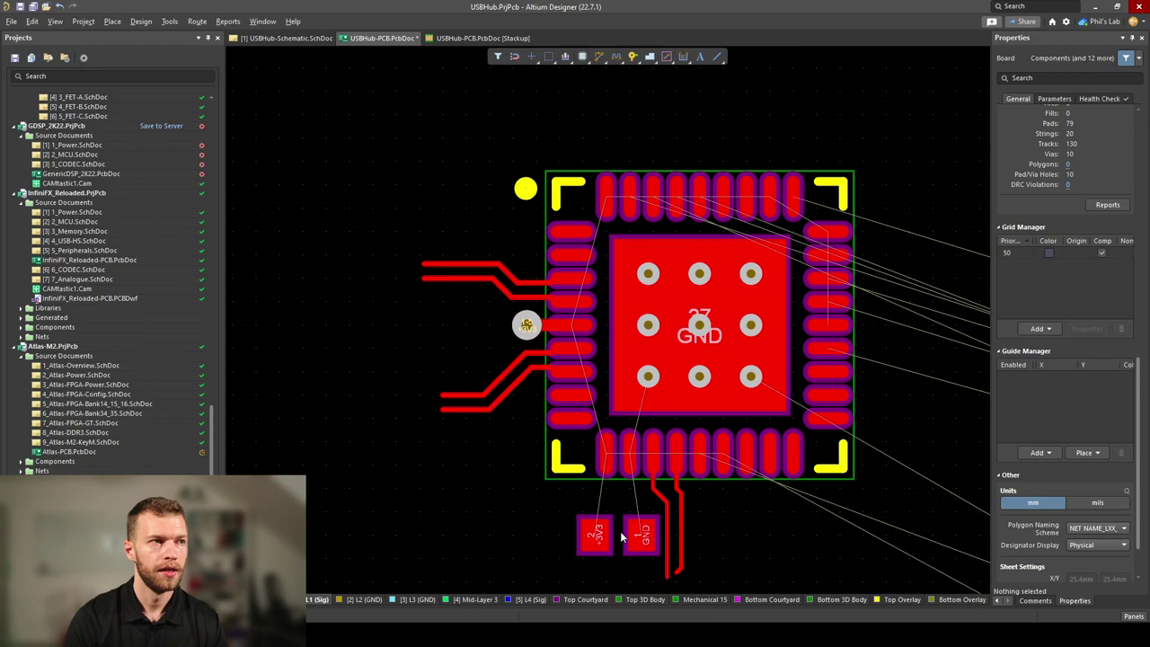
{"action": "left_click", "coordinate": [620, 533]}
{"action": "left_click", "coordinate": [1102, 192]}
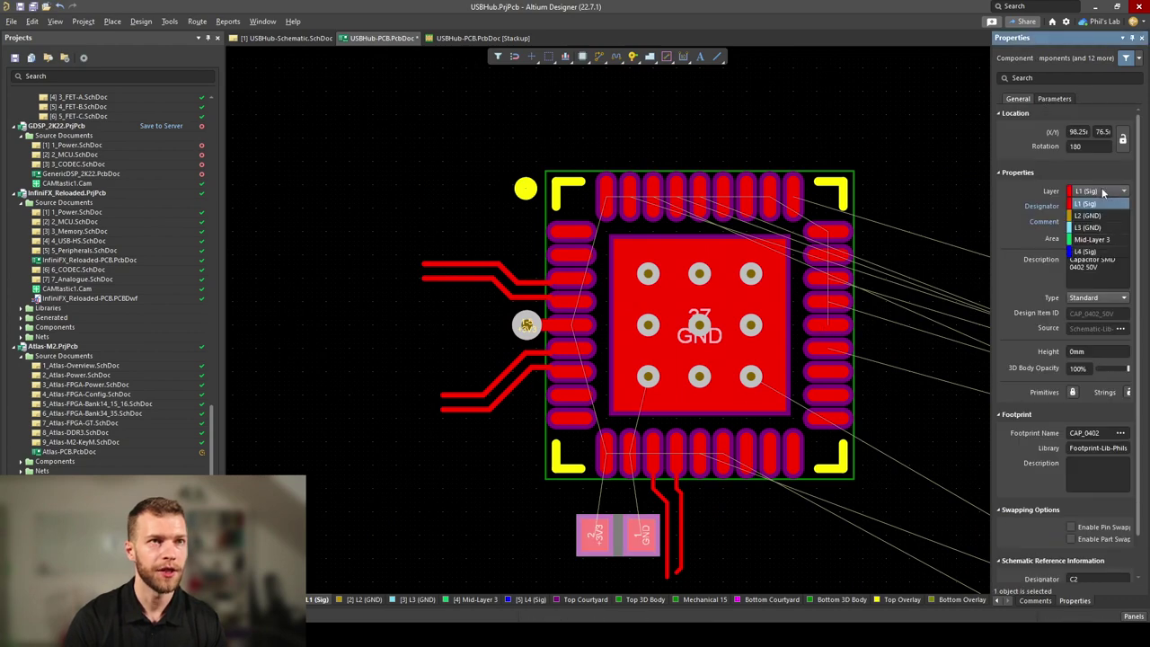
{"action": "left_click", "coordinate": [1090, 252]}
Step: Place C2 under pin 5 between the +3V3 via and GND pad, then view it in 3D
{"action": "scroll", "coordinate": [577, 526], "scroll_direction": "up", "scroll_amount": 3, "text": "ctrl"}
{"action": "left_click_drag", "start_coordinate": [595, 441], "coordinate": [601, 154]}
{"action": "left_click", "coordinate": [416, 172]}
{"action": "scroll", "coordinate": [416, 172], "scroll_direction": "up", "scroll_amount": 2, "text": "ctrl"}
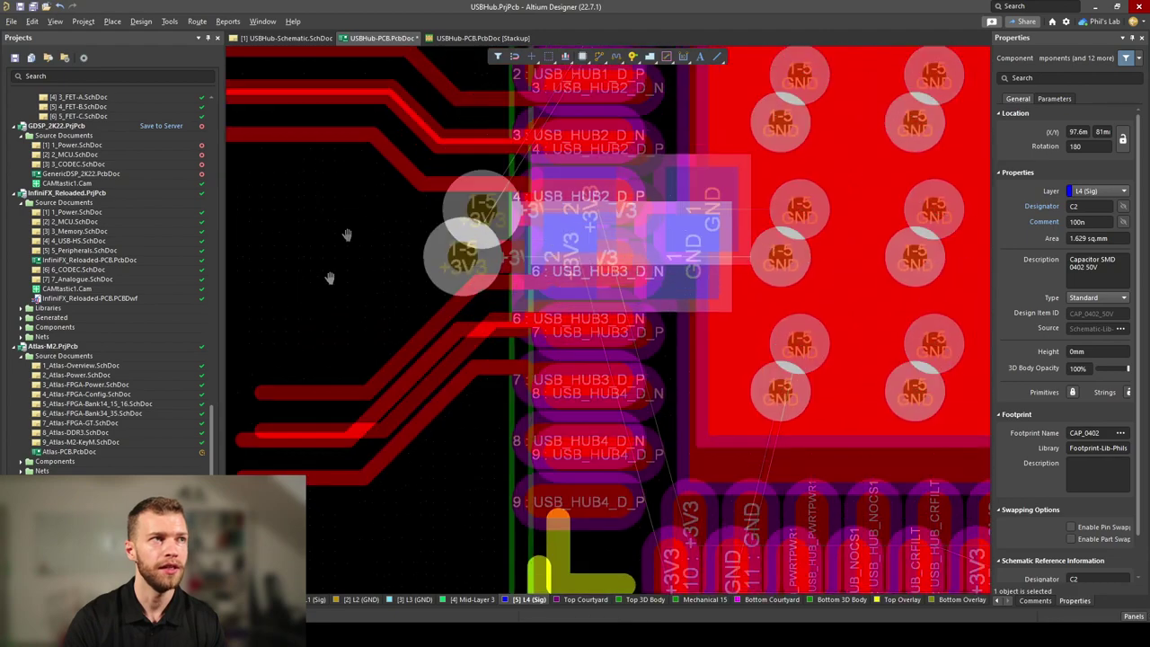
{"action": "scroll", "coordinate": [436, 336], "scroll_direction": "up", "scroll_amount": 1, "text": "ctrl"}
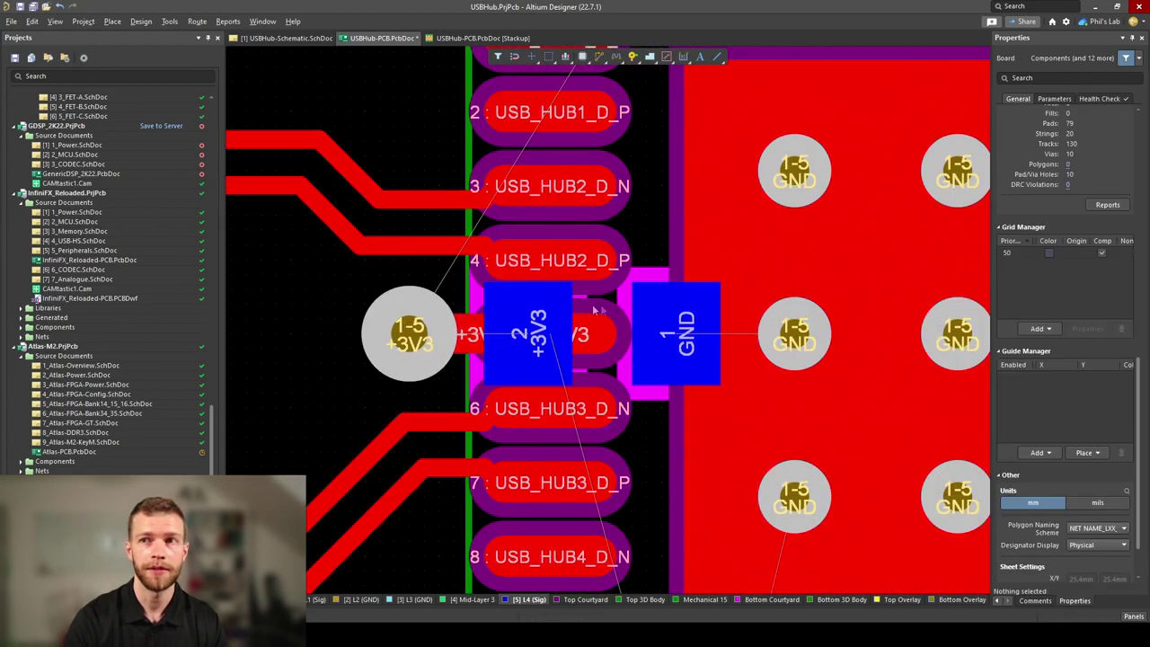
{"action": "scroll", "coordinate": [777, 330], "scroll_direction": "right", "scroll_amount": 2, "text": "shift"}
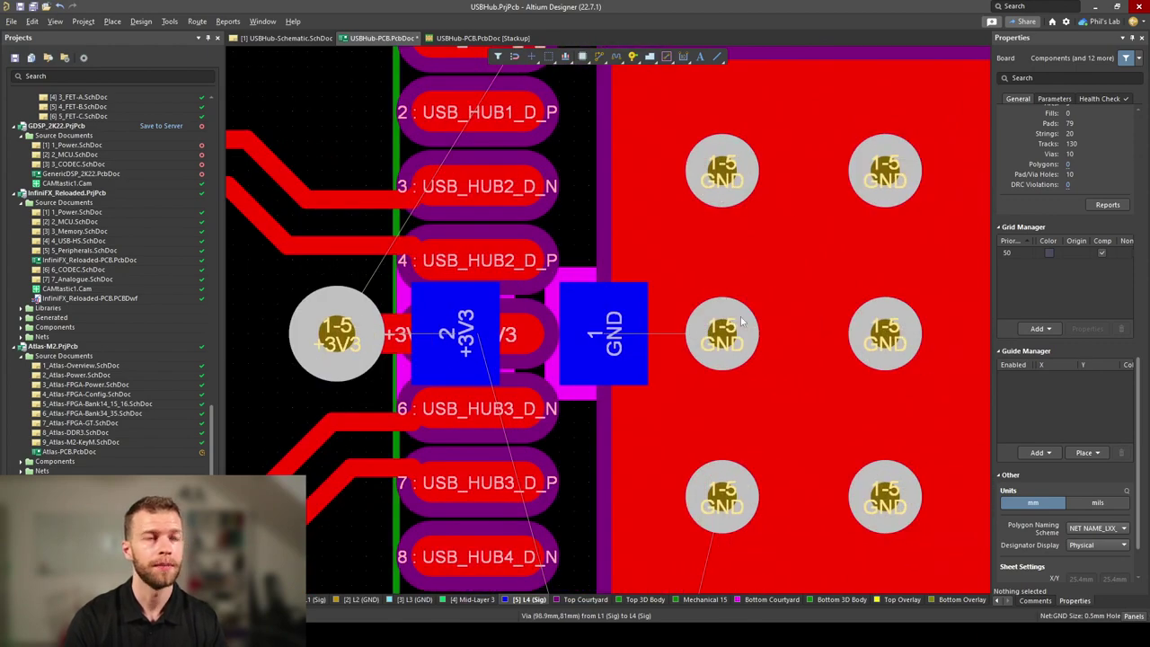
{"action": "scroll", "coordinate": [742, 321], "scroll_direction": "down", "scroll_amount": 3, "text": "ctrl"}
{"action": "key", "text": "3"}
{"action": "right_click_drag", "start_coordinate": [721, 333], "coordinate": [519, 295], "text": "shift"}
{"action": "scroll", "coordinate": [520, 294], "scroll_direction": "down", "scroll_amount": 5, "text": "ctrl"}
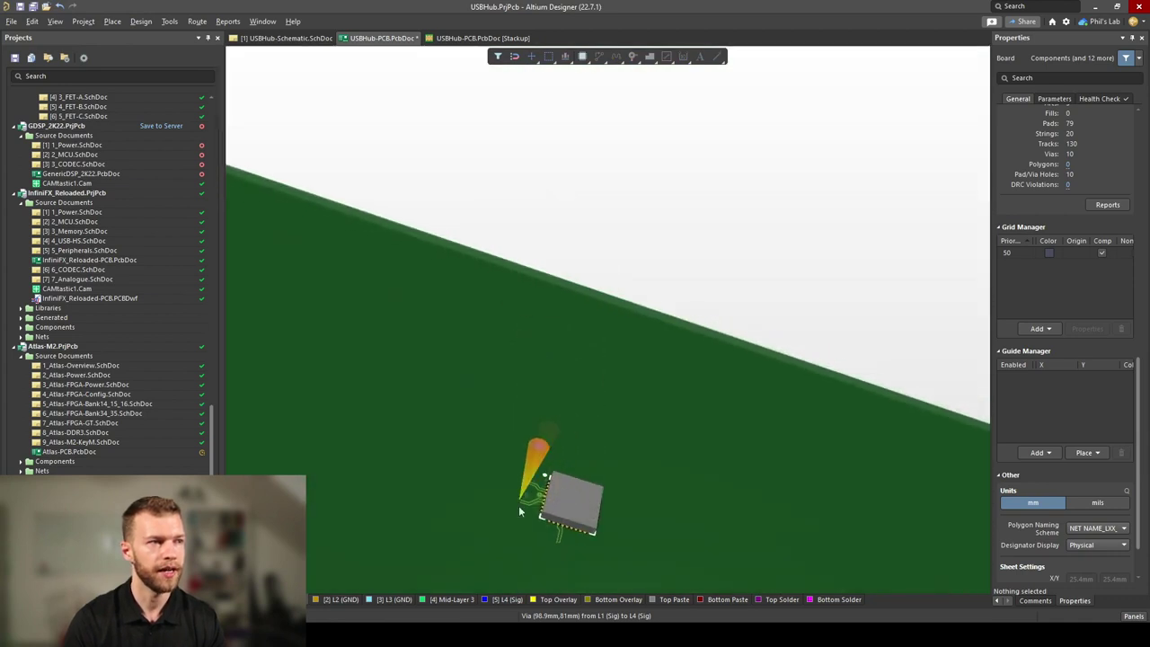
{"action": "scroll", "coordinate": [548, 513], "scroll_direction": "up", "scroll_amount": 2, "text": "ctrl"}
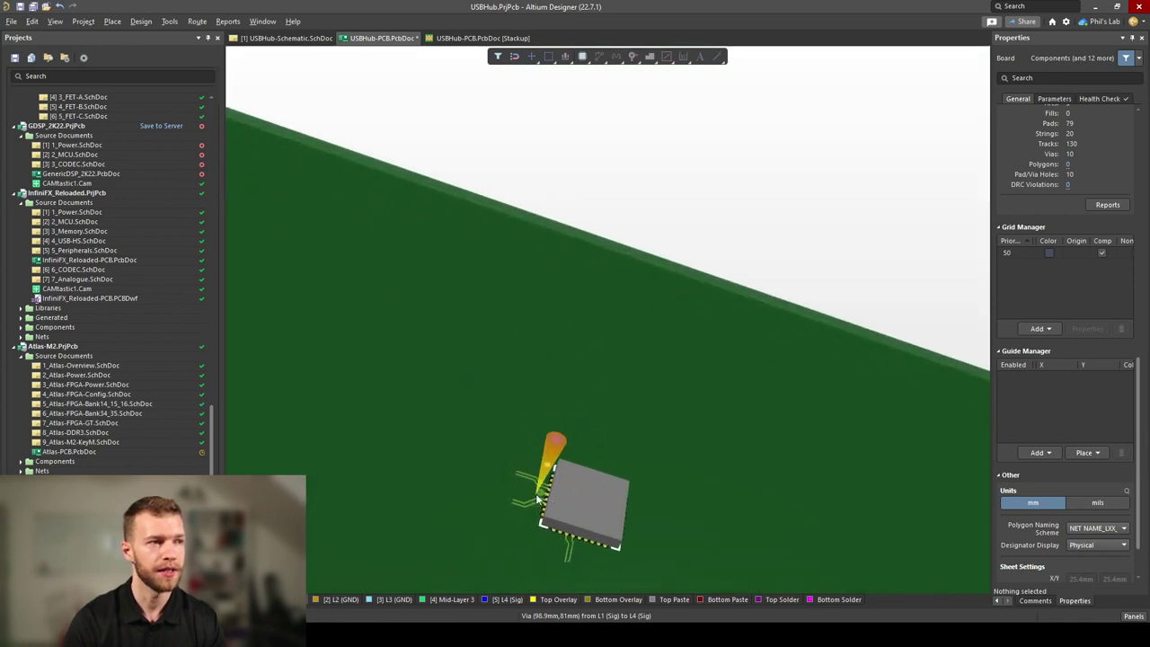
{"action": "right_click_drag", "start_coordinate": [547, 509], "coordinate": [561, 347], "text": "shift"}
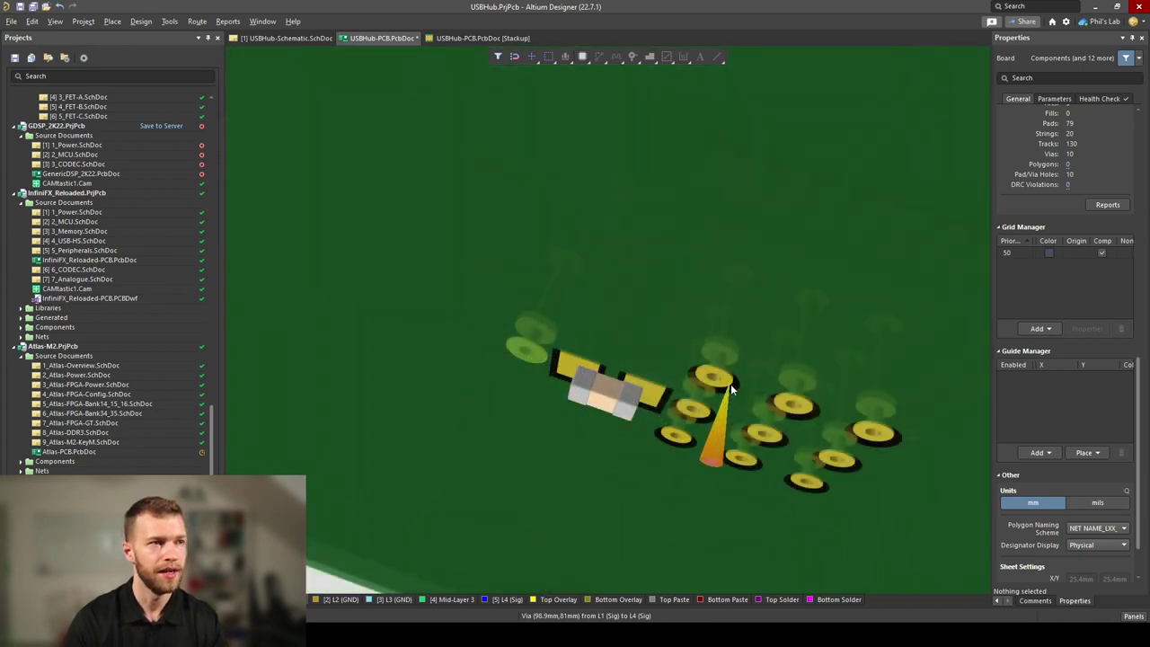
{"action": "key", "text": "shift"}
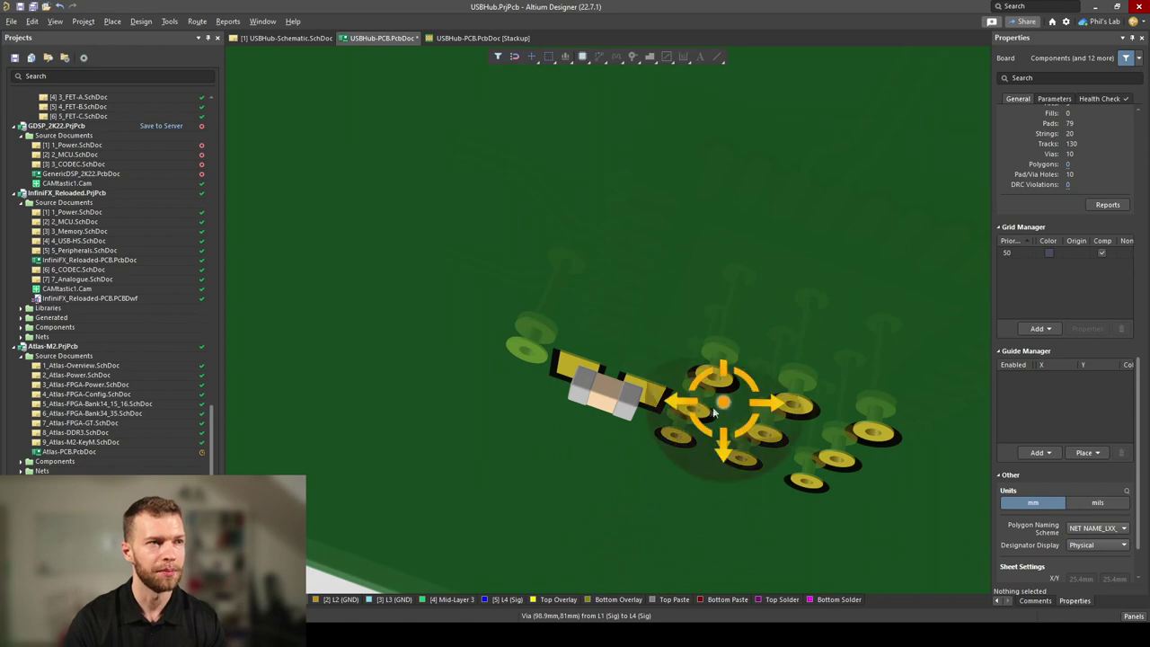
{"action": "right_click_drag", "start_coordinate": [714, 413], "coordinate": [637, 168], "text": "shift"}
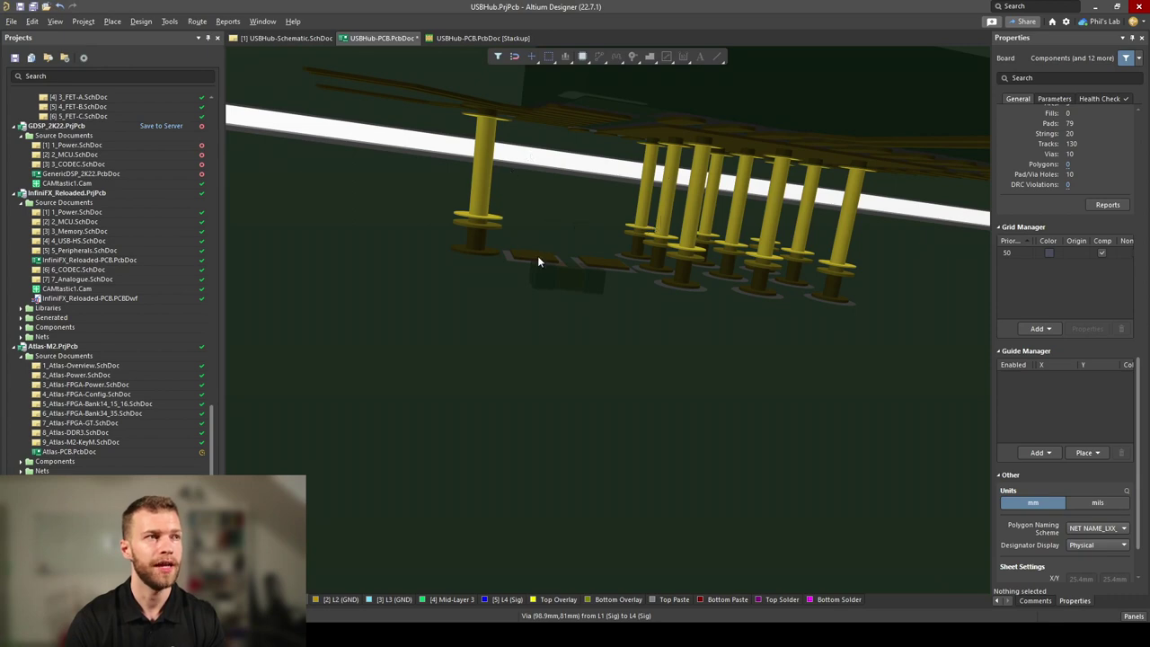
{"action": "key", "text": "2"}
Step: Route bottom tracks from the +3V3 via to C2 pad 2 and from C2 pad 1 to the GND via
{"action": "key", "text": "ctrl+w"}
{"action": "left_click", "coordinate": [485, 336]}
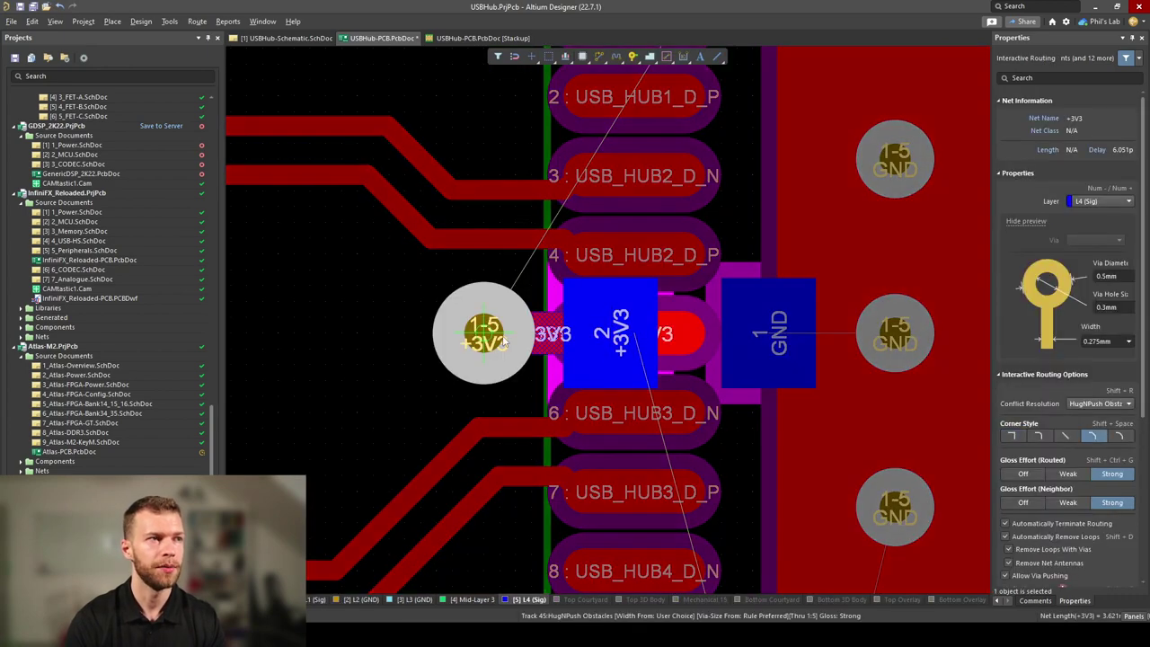
{"action": "left_click", "coordinate": [611, 323]}
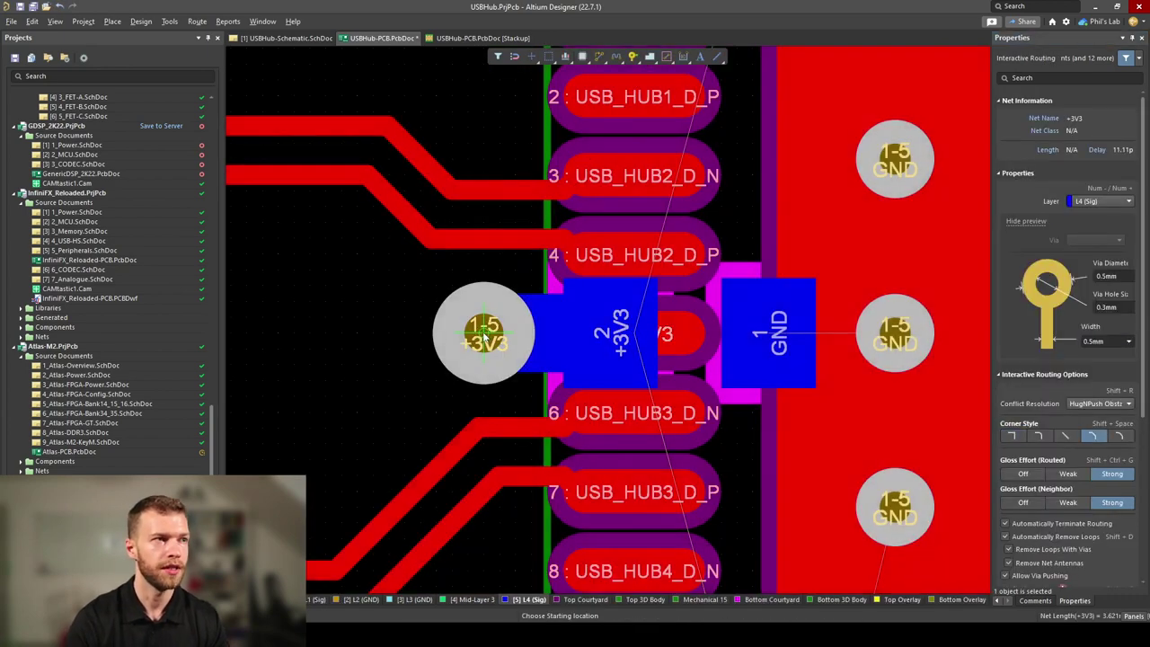
{"action": "right_click_drag", "start_coordinate": [485, 338], "coordinate": [272, 336]}
{"action": "left_click", "coordinate": [554, 334]}
{"action": "left_click", "coordinate": [681, 336]}
{"action": "right_click", "coordinate": [681, 336]}
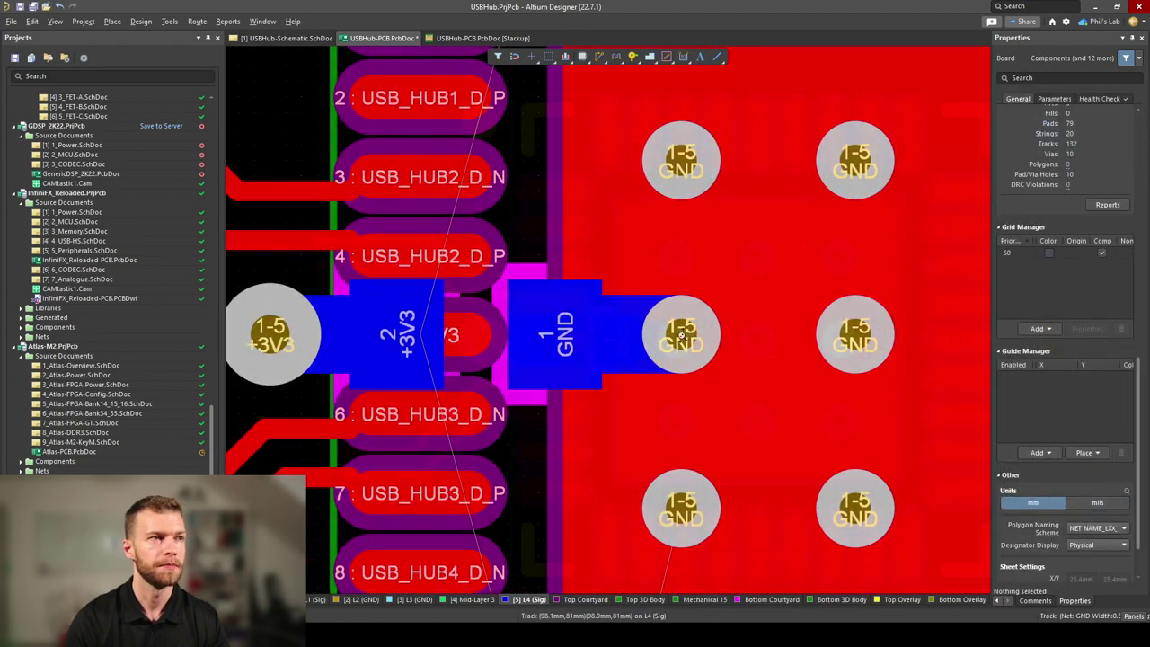
{"action": "scroll", "coordinate": [681, 336], "scroll_direction": "down", "scroll_amount": 3, "text": "ctrl"}
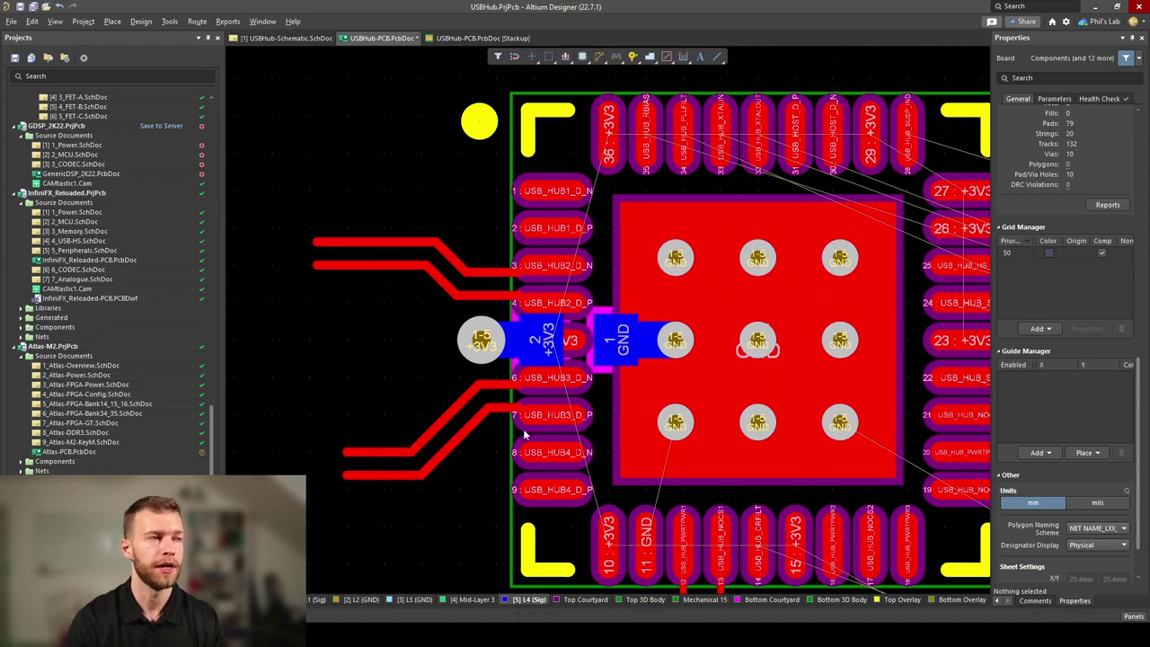
{"action": "scroll", "coordinate": [523, 428], "scroll_direction": "up", "scroll_amount": 2, "text": "ctrl"}
Step: Copy the via to place a second GND via left of the +3V3 via, then view in 3D
{"action": "left_click", "coordinate": [476, 343]}
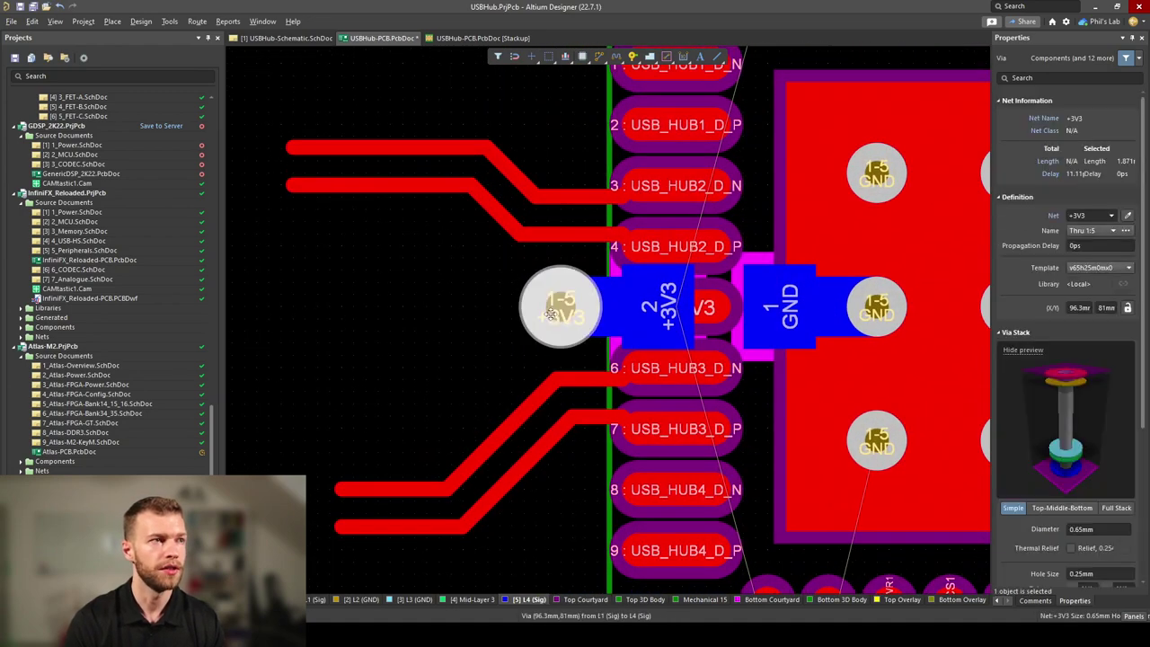
{"action": "key", "text": "p"}
{"action": "key", "text": "v"}
{"action": "left_click", "coordinate": [451, 307]}
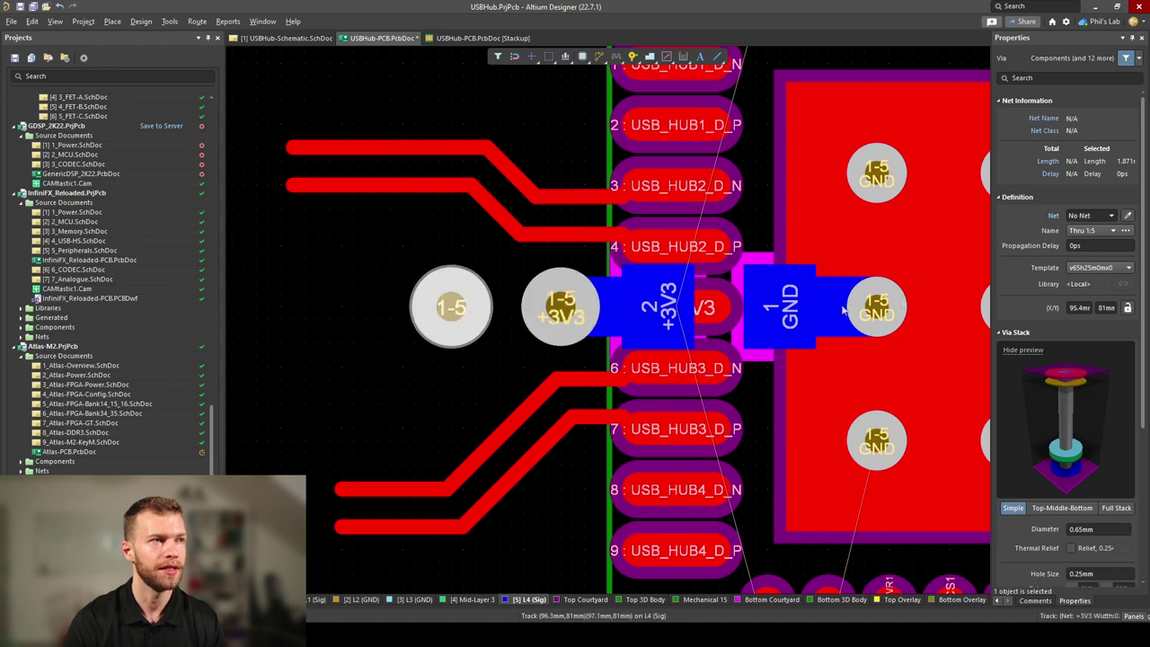
{"action": "key", "text": "Escape"}
{"action": "scroll", "coordinate": [487, 307], "scroll_direction": "up", "scroll_amount": 1, "text": "ctrl"}
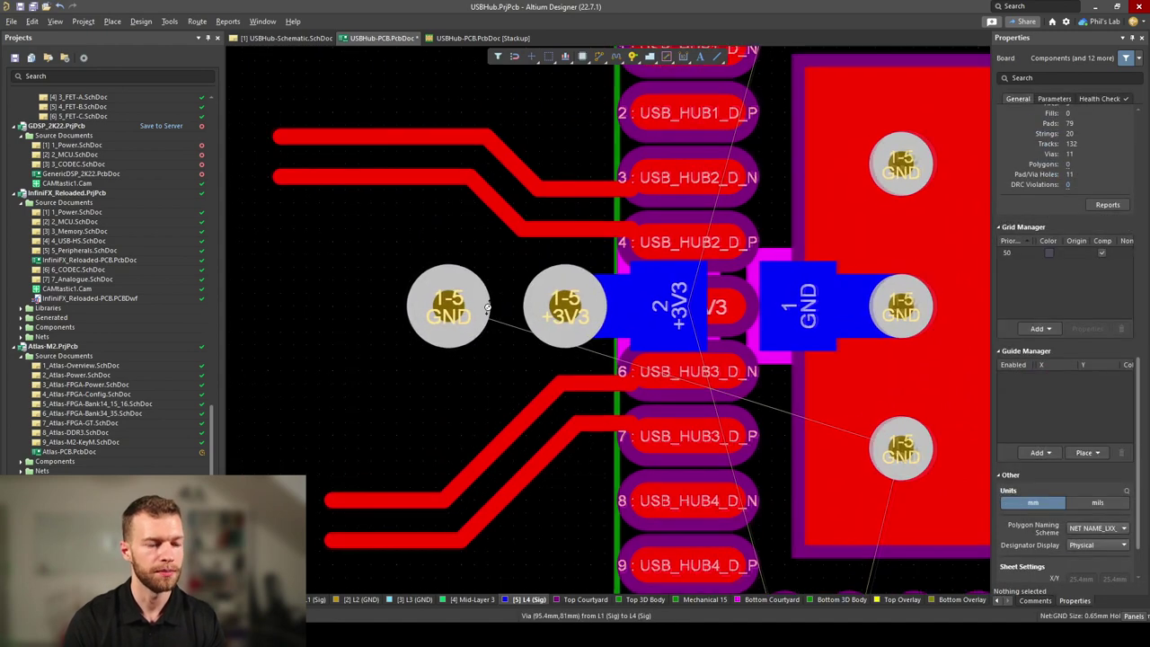
{"action": "scroll", "coordinate": [487, 307], "scroll_direction": "up", "scroll_amount": 1, "text": "ctrl"}
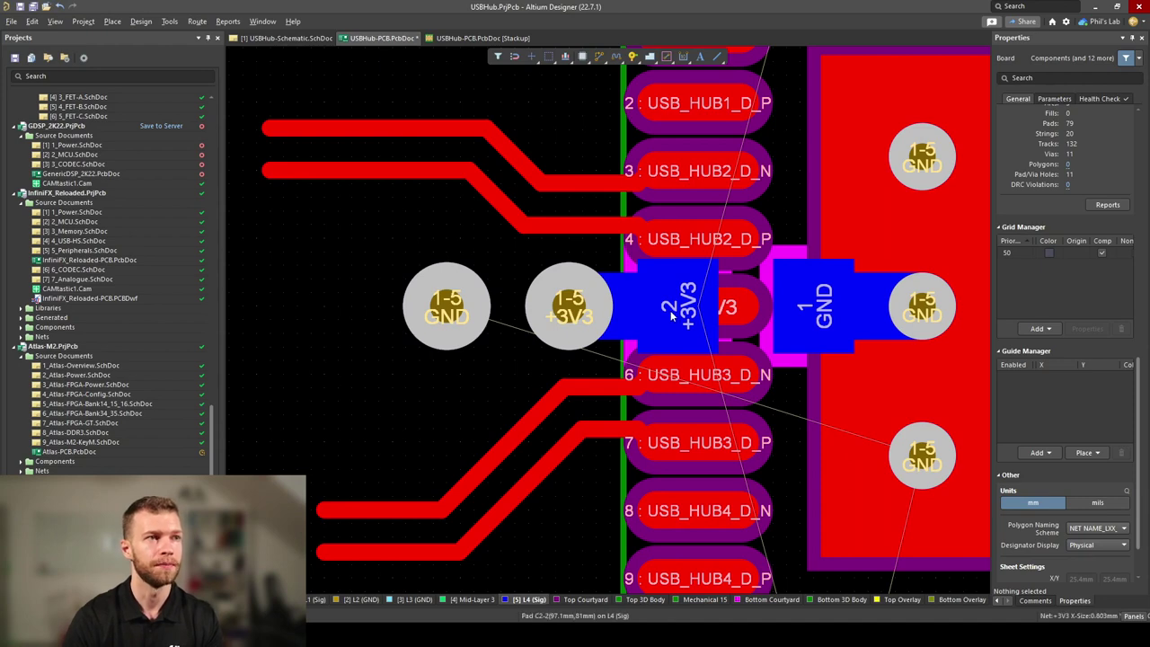
{"action": "key", "text": "3"}
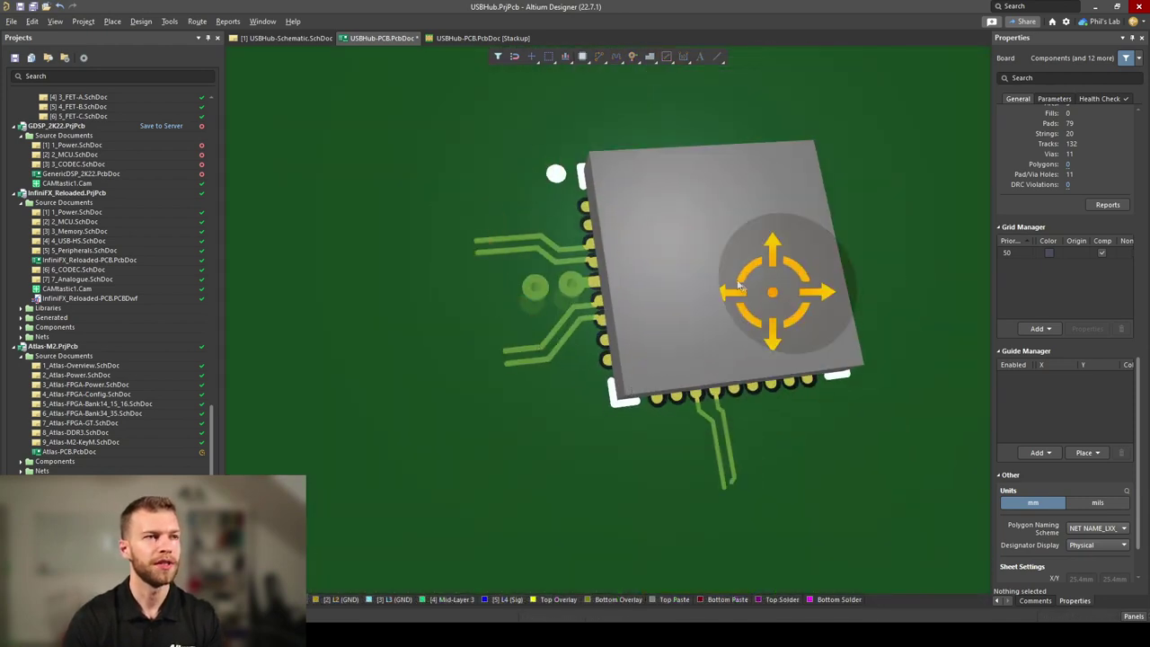
Step: Orbit around the hub chip in 3D, then switch back to the 2D layout
{"action": "right_click_drag", "start_coordinate": [773, 292], "coordinate": [632, 256], "text": "shift"}
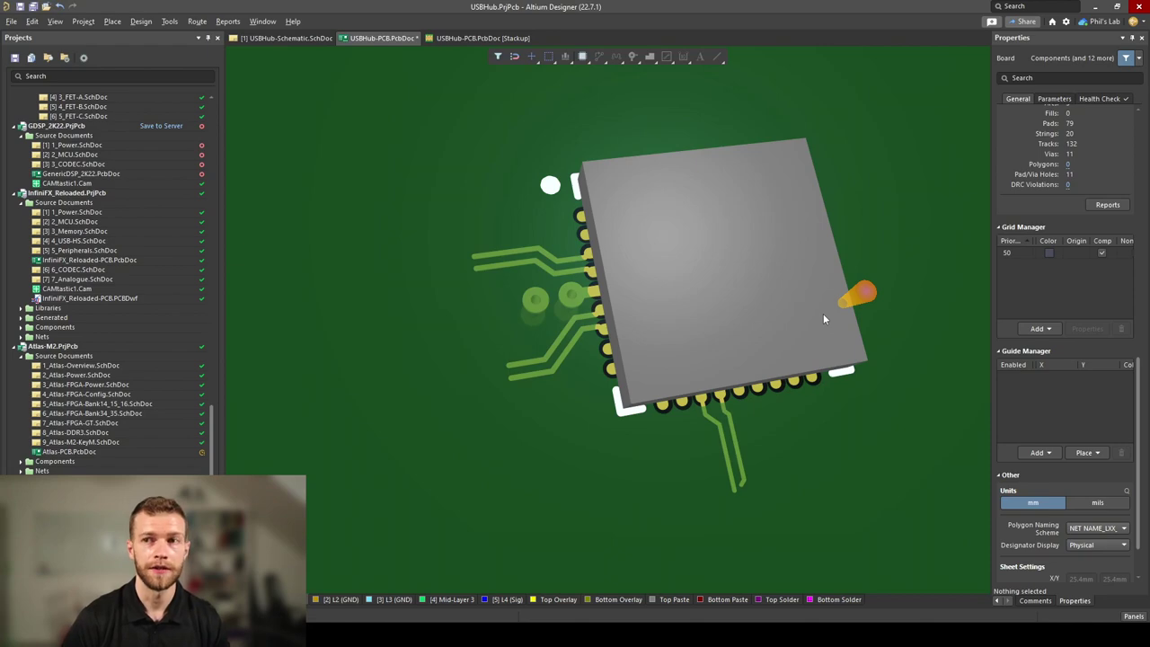
{"action": "key", "text": "2"}
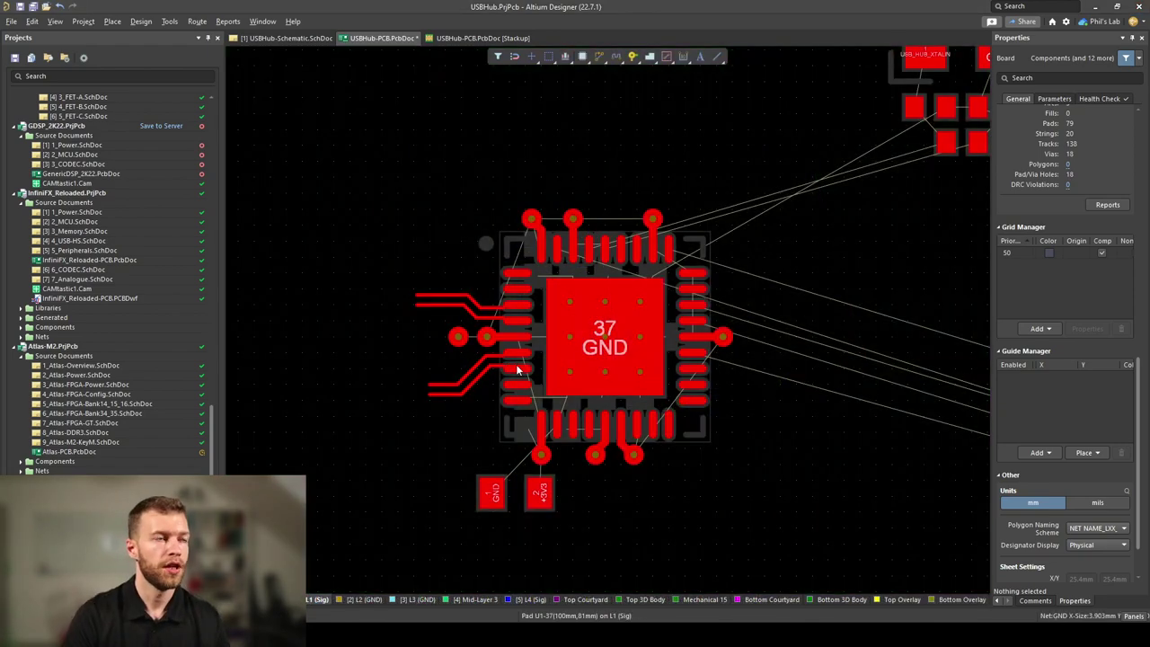
{"action": "left_click", "coordinate": [519, 604]}
{"action": "scroll", "coordinate": [641, 215], "scroll_direction": "up", "scroll_amount": 3, "text": "ctrl"}
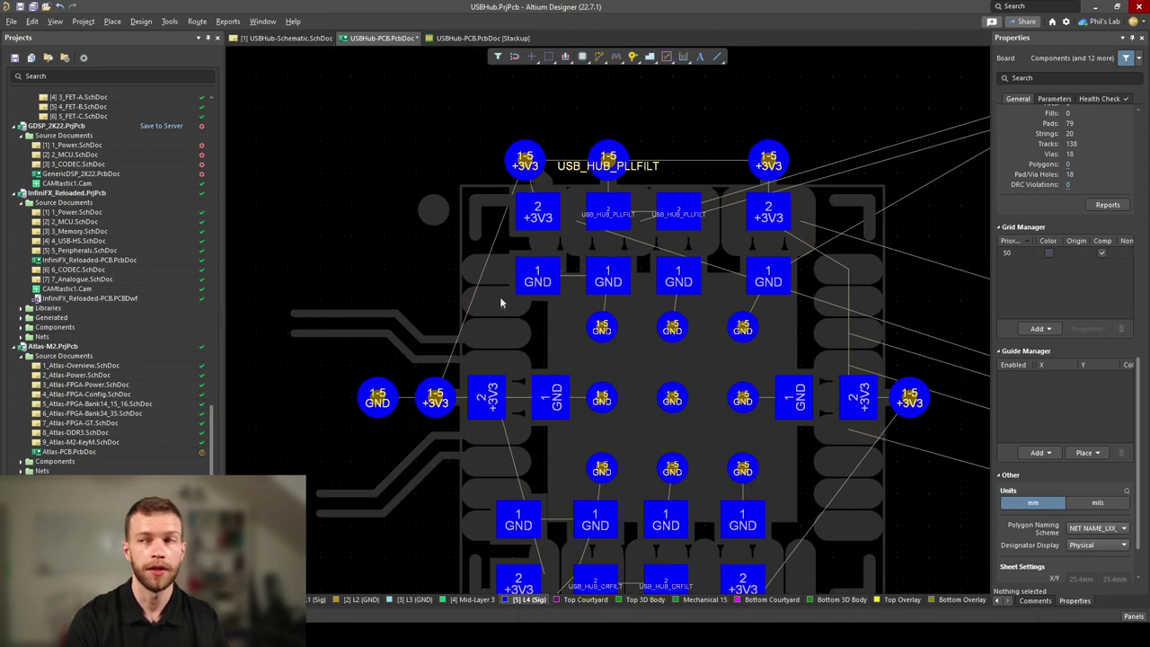
{"action": "right_click_drag", "start_coordinate": [621, 379], "coordinate": [607, 371]}
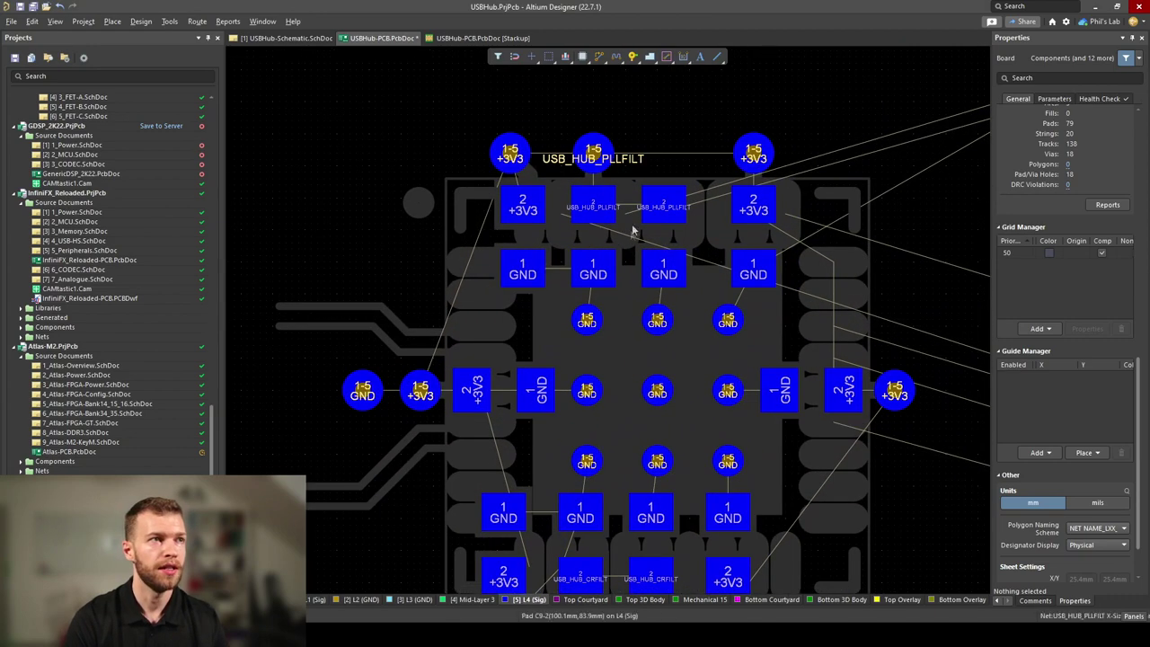
{"action": "left_click", "coordinate": [316, 600]}
{"action": "scroll", "coordinate": [561, 409], "scroll_direction": "down", "scroll_amount": 2, "text": "ctrl"}
{"action": "key", "text": "3"}
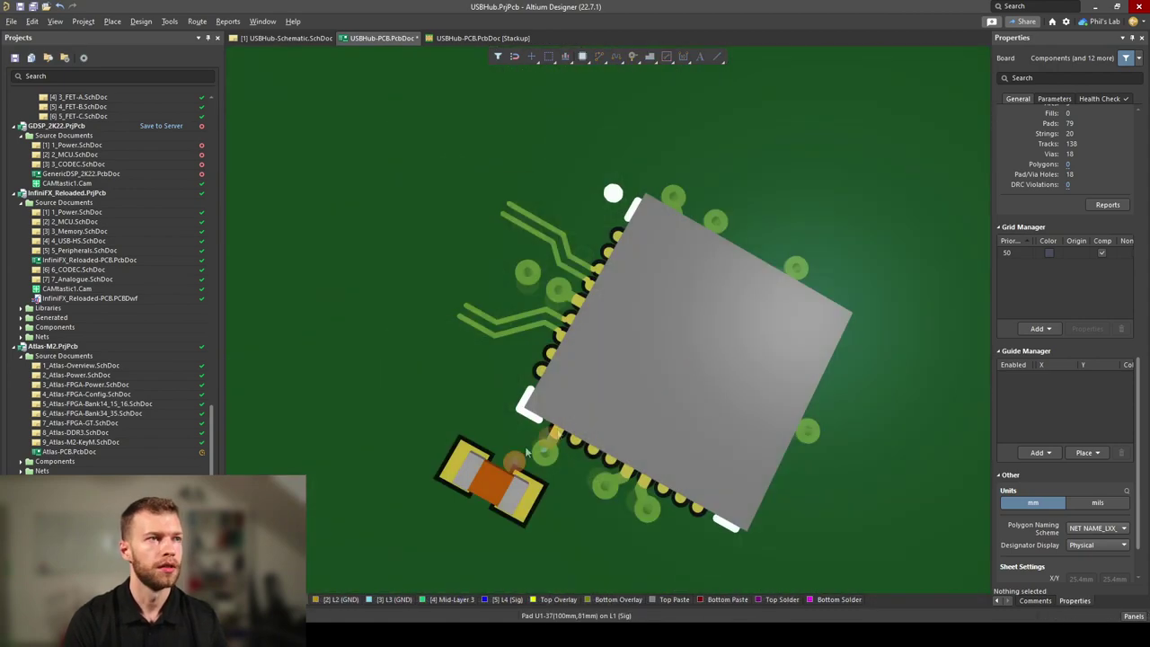
{"action": "right_click_drag", "start_coordinate": [562, 409], "coordinate": [636, 286], "text": "shift"}
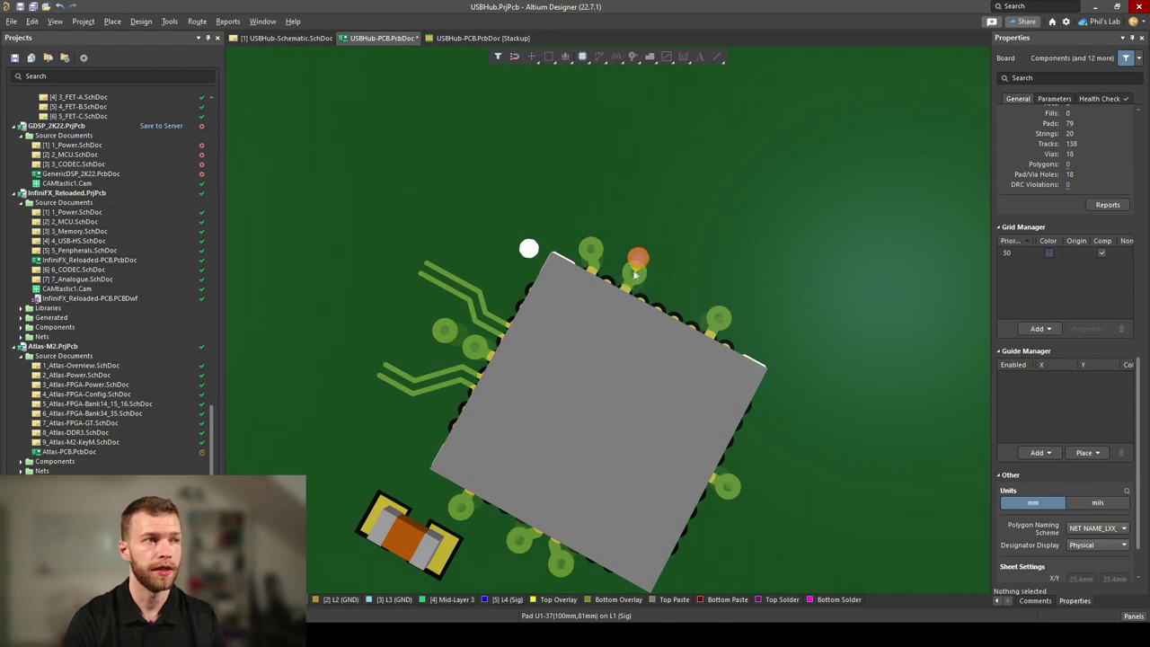
{"action": "right_click_drag", "start_coordinate": [635, 275], "coordinate": [665, 358], "text": "shift"}
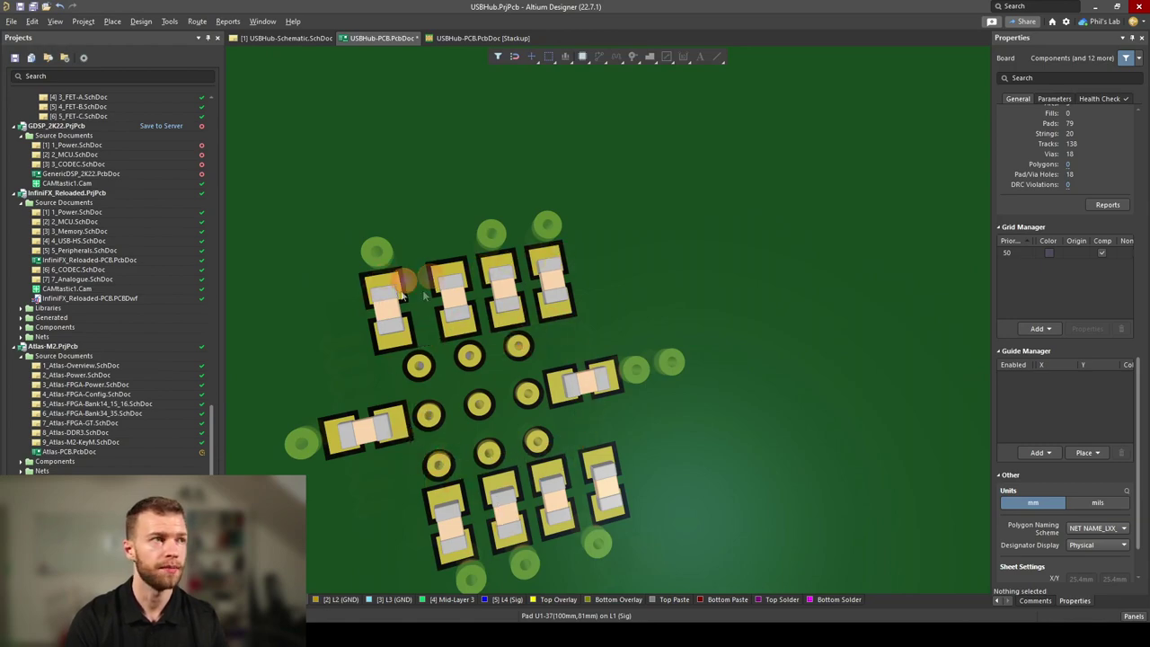
{"action": "key", "text": "2"}
{"action": "scroll", "coordinate": [452, 289], "scroll_direction": "up", "scroll_amount": 5, "text": "ctrl"}
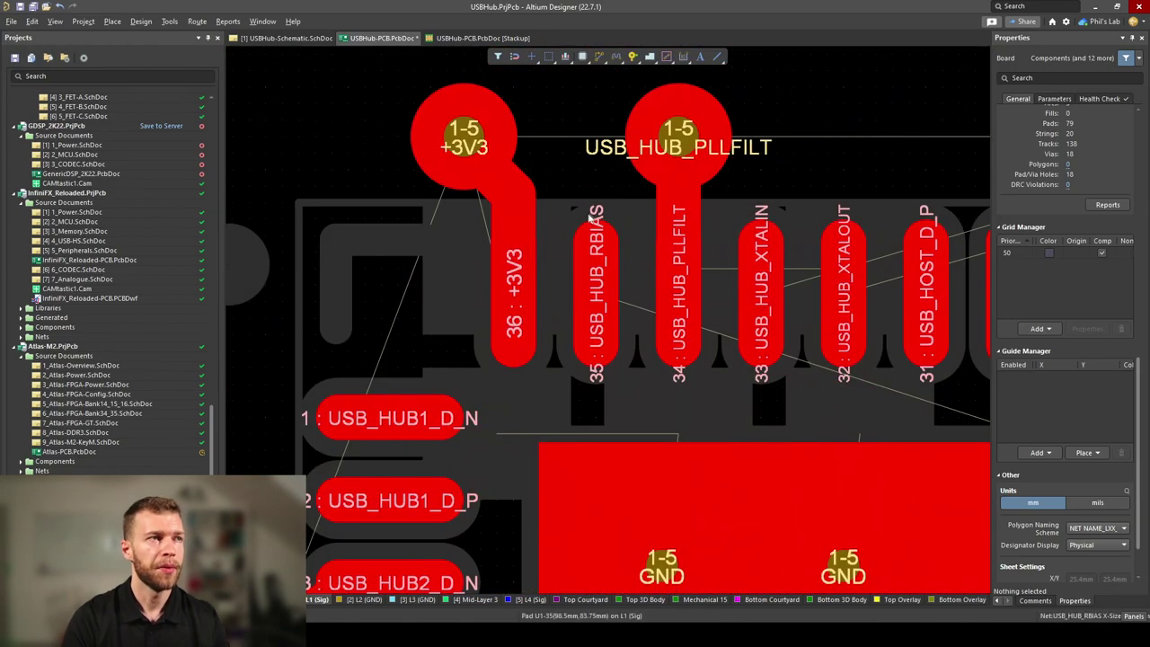
Step: Reposition the +3V3 via beside pad 36 so its track to the pad runs straight
{"action": "right_click_drag", "start_coordinate": [566, 249], "coordinate": [552, 324]}
{"action": "left_click_drag", "start_coordinate": [449, 209], "coordinate": [501, 210]}
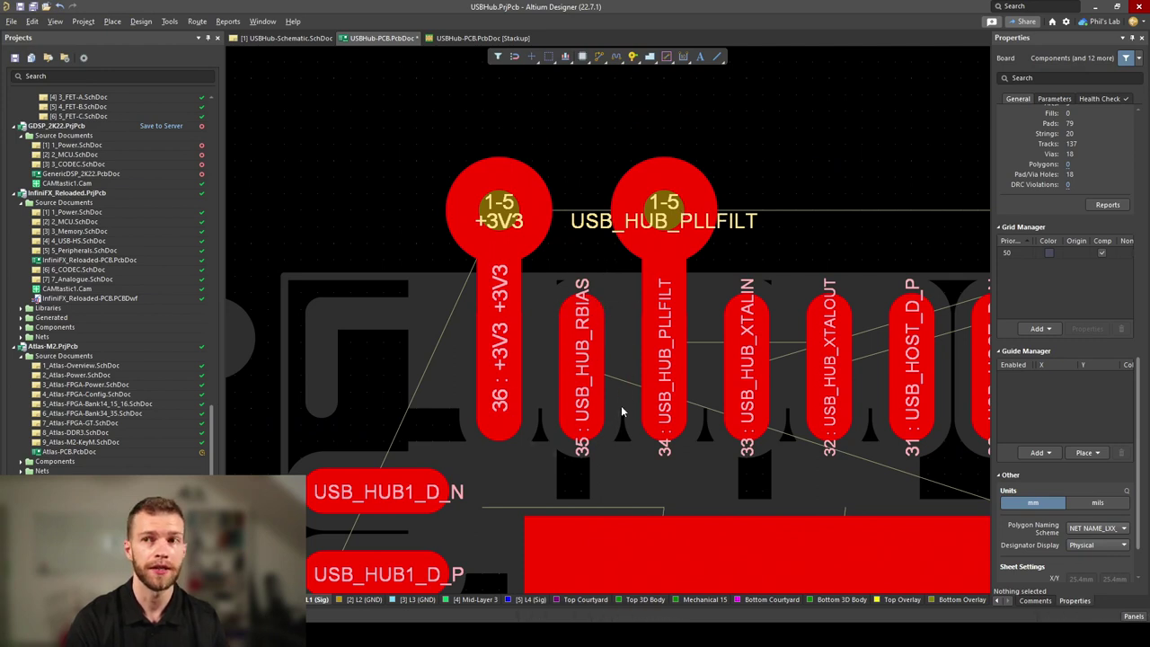
{"action": "left_click_drag", "start_coordinate": [500, 216], "coordinate": [450, 212]}
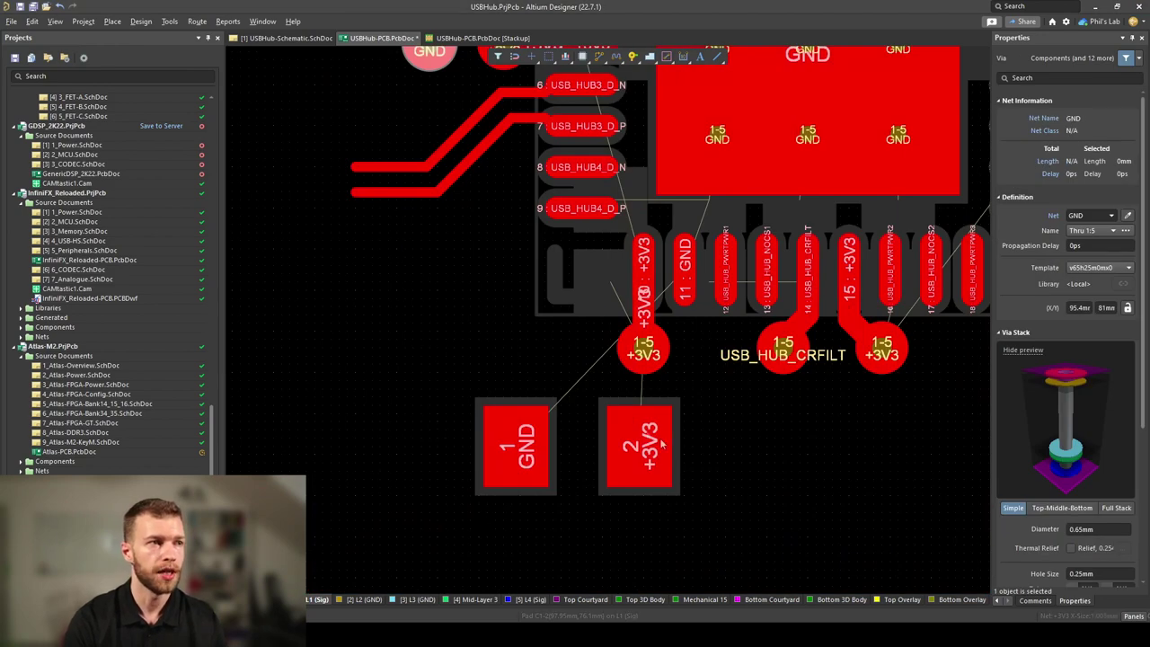
{"action": "scroll", "coordinate": [661, 445], "scroll_direction": "down", "scroll_amount": 3, "text": "ctrl"}
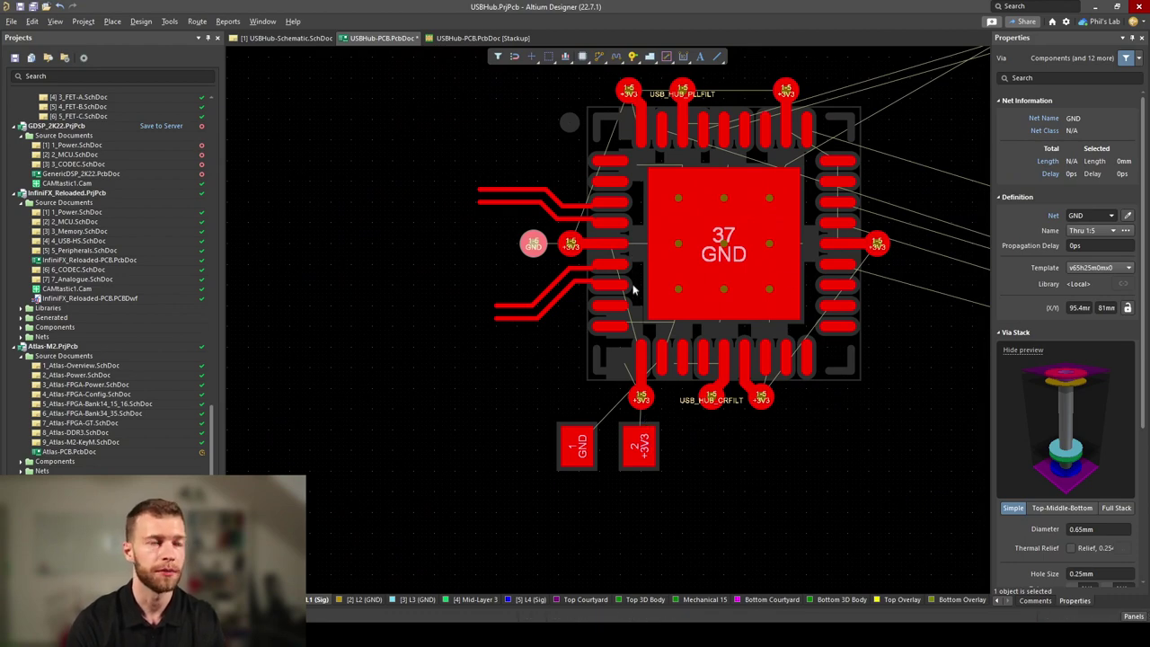
Step: Zoom in around the hub chip and display the L4 bottom layer
{"action": "scroll", "coordinate": [629, 378], "scroll_direction": "up", "scroll_amount": 2}
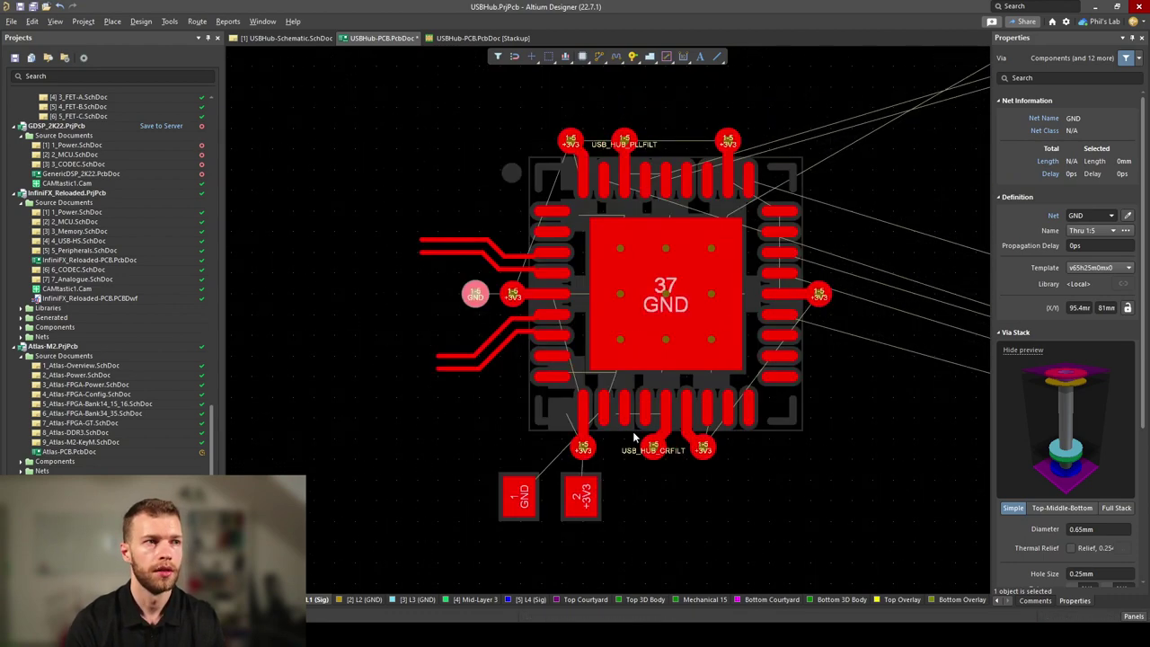
{"action": "scroll", "coordinate": [499, 308], "scroll_direction": "up", "scroll_amount": 3, "text": "ctrl"}
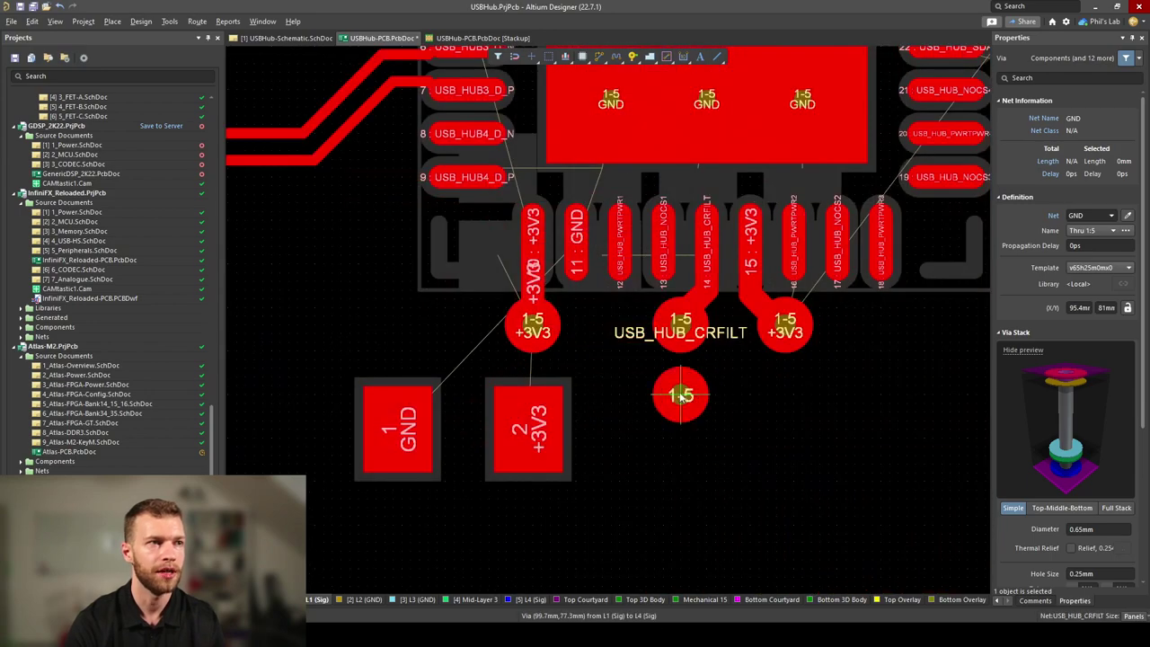
{"action": "scroll", "coordinate": [683, 398], "scroll_direction": "up", "scroll_amount": 2, "text": "ctrl"}
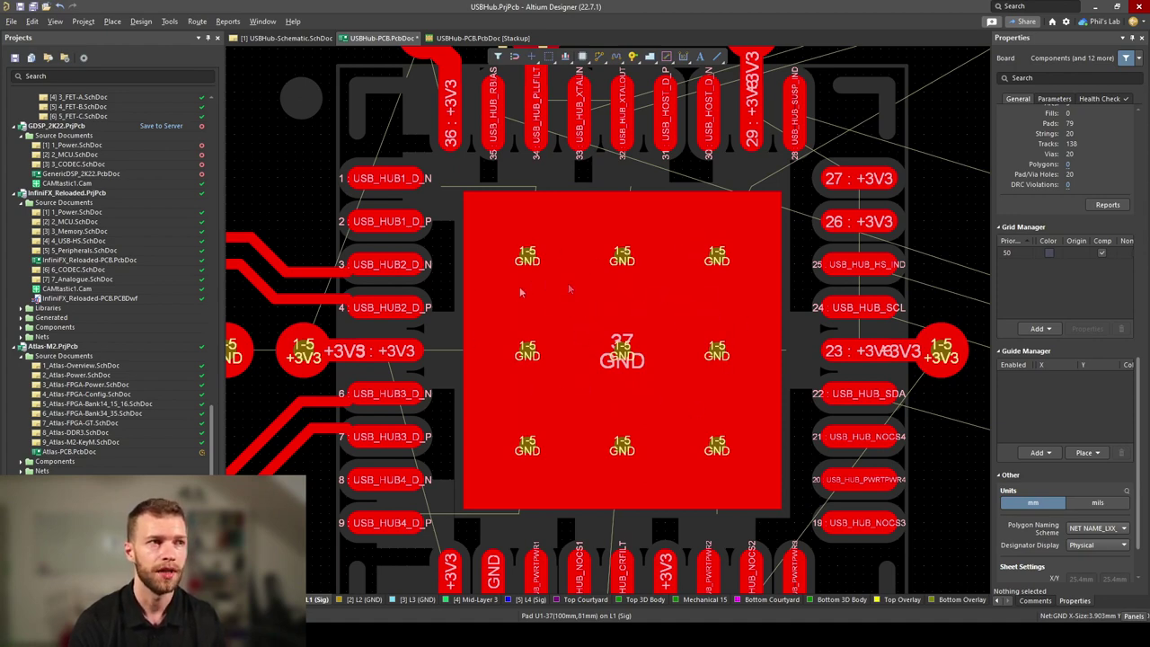
{"action": "scroll", "coordinate": [645, 409], "scroll_direction": "down", "scroll_amount": 2, "text": "ctrl"}
{"action": "key", "text": "KP_Multiply"}
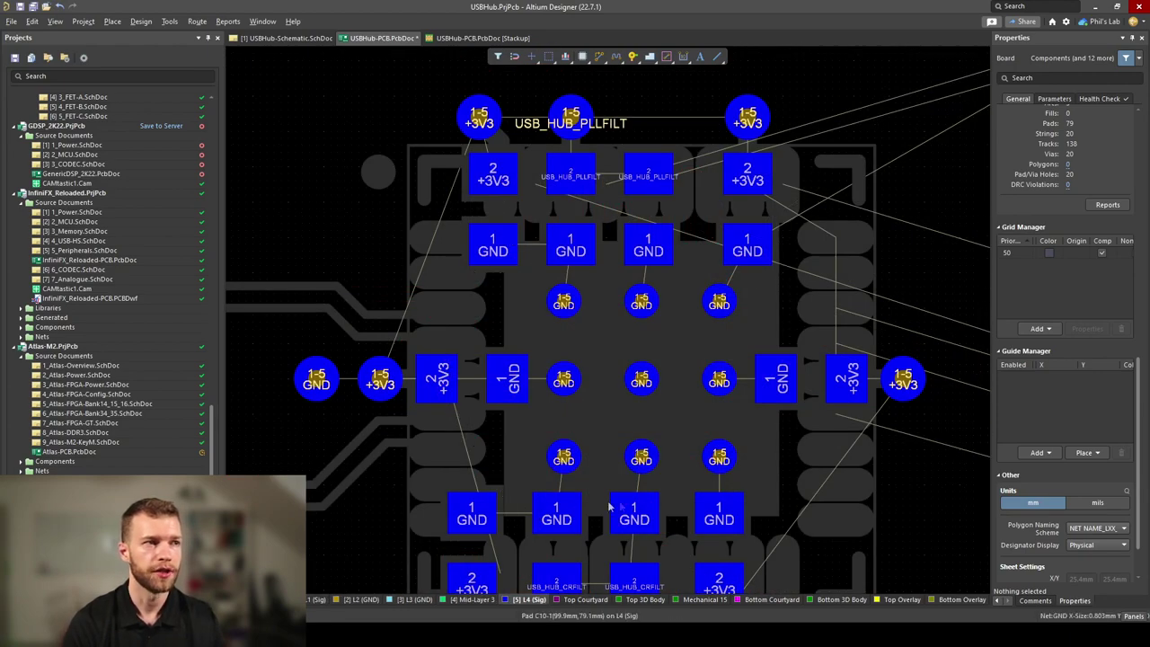
Step: Try a track from a bottom capacitor pad, cancel it, and return to the top L1 layer
{"action": "left_click_drag", "start_coordinate": [512, 375], "coordinate": [743, 377]}
{"action": "key", "text": "Escape"}
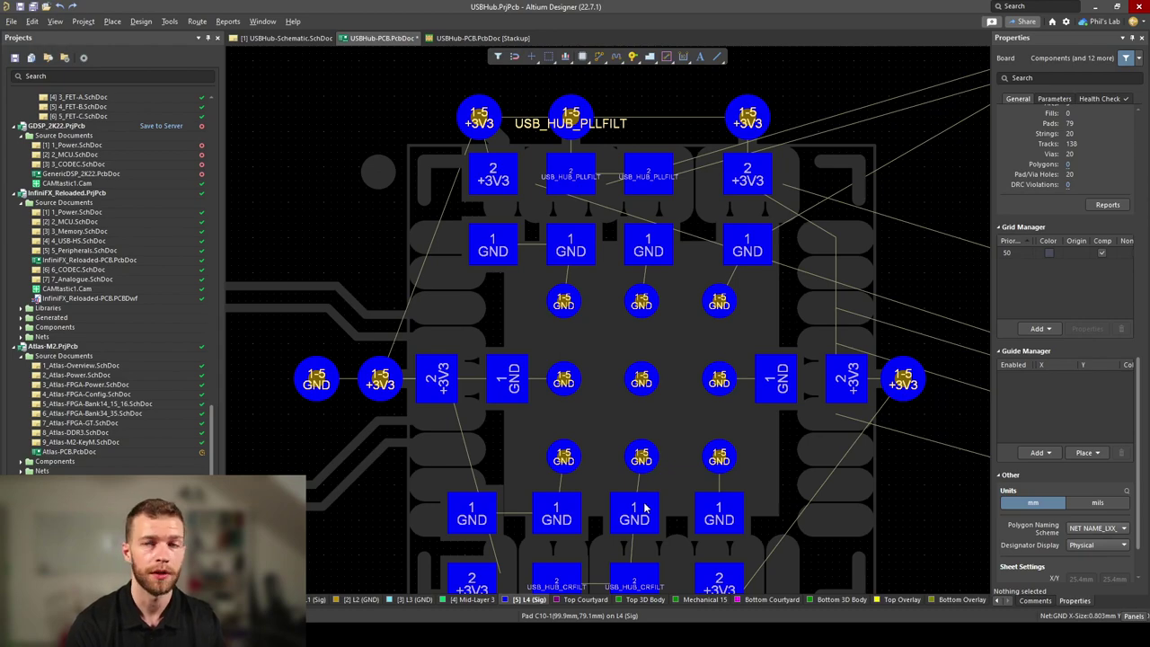
{"action": "left_click", "coordinate": [314, 600]}
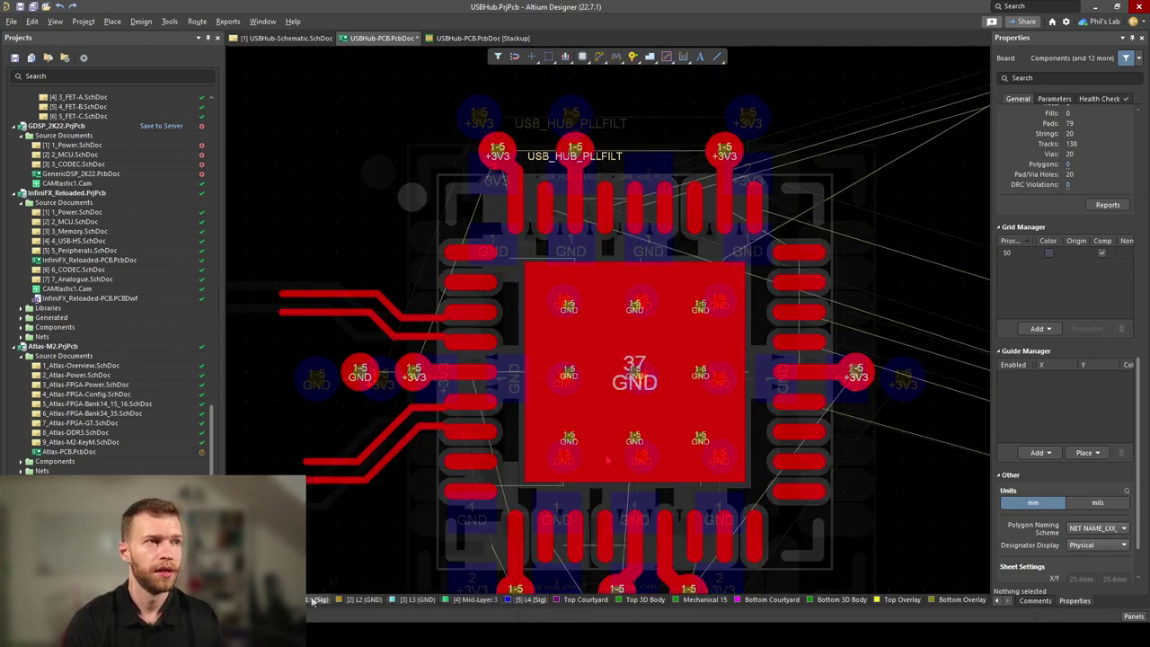
{"action": "scroll", "coordinate": [679, 340], "scroll_direction": "down", "scroll_amount": 5, "text": "ctrl"}
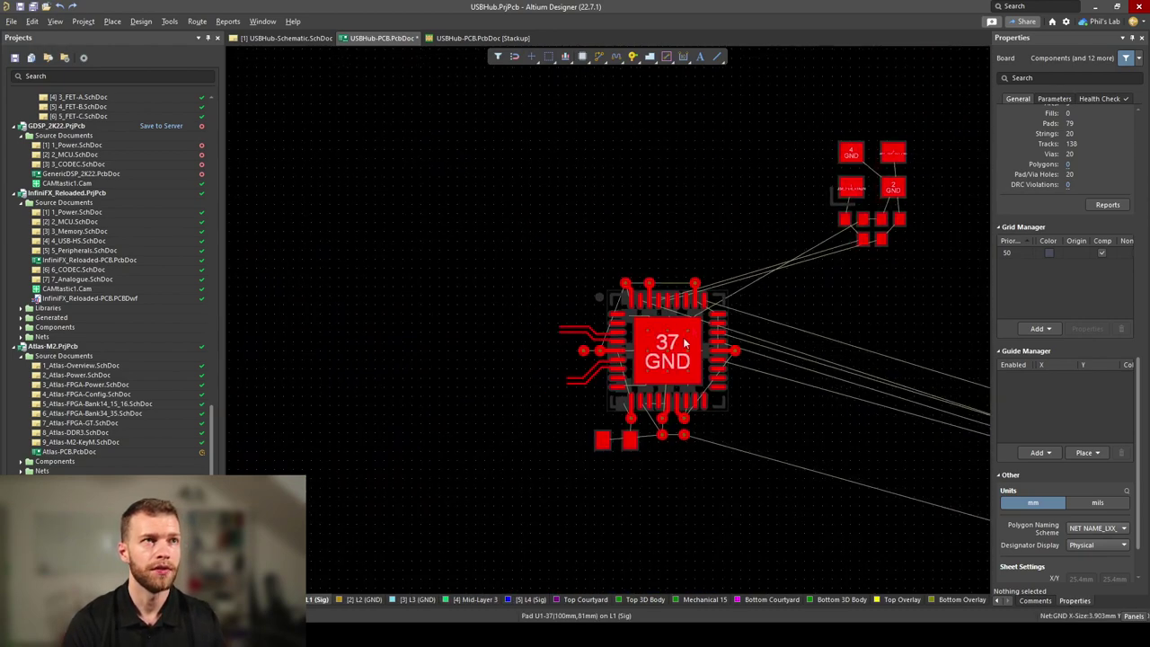
Step: Move the crystal component group to sit above the hub chip
{"action": "scroll", "coordinate": [745, 333], "scroll_direction": "up", "scroll_amount": 2, "text": "ctrl"}
{"action": "left_click", "coordinate": [921, 290]}
{"action": "left_click_drag", "start_coordinate": [861, 229], "coordinate": [647, 245]}
{"action": "scroll", "coordinate": [647, 244], "scroll_direction": "up", "scroll_amount": 5, "text": "ctrl"}
{"action": "left_click", "coordinate": [686, 371]}
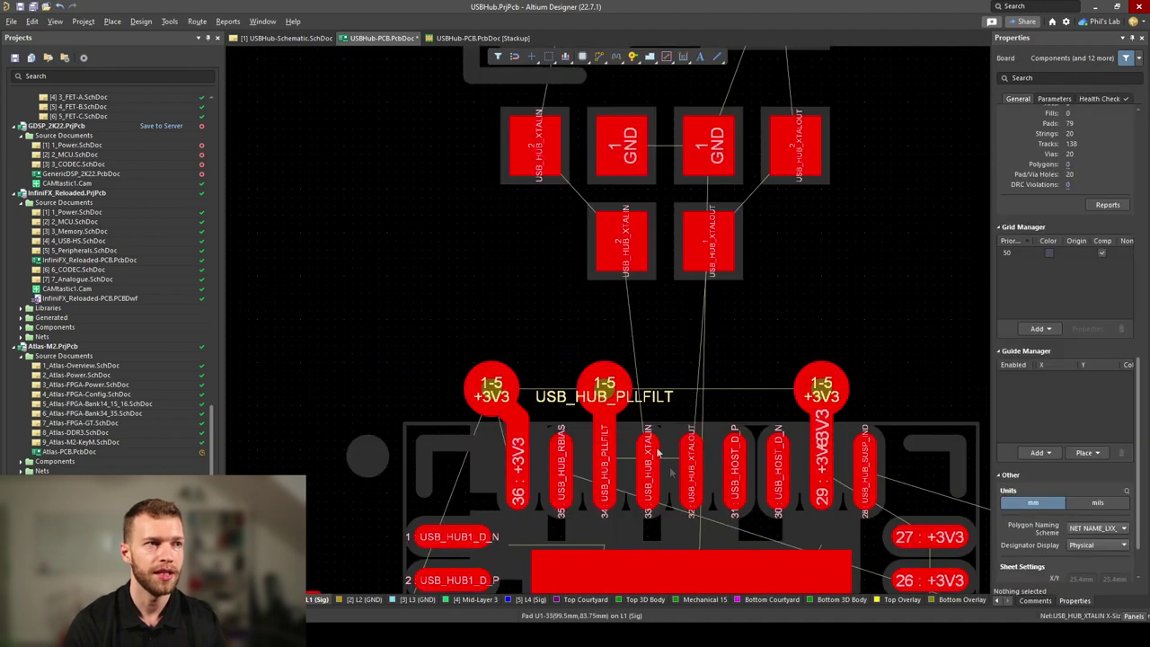
Step: Route USB_HUB_XTALIN from pin 33 and USB_HUB_XTALOUT from pin 32 up to the crystal pads
{"action": "key", "text": "ctrl+w"}
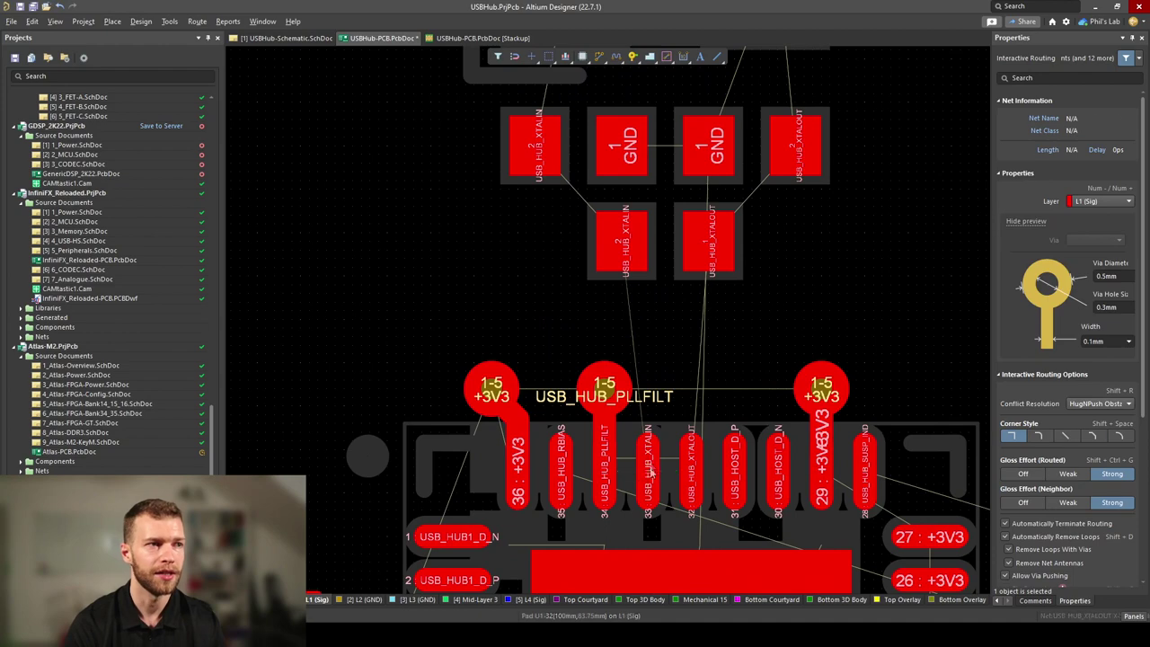
{"action": "left_click", "coordinate": [646, 467]}
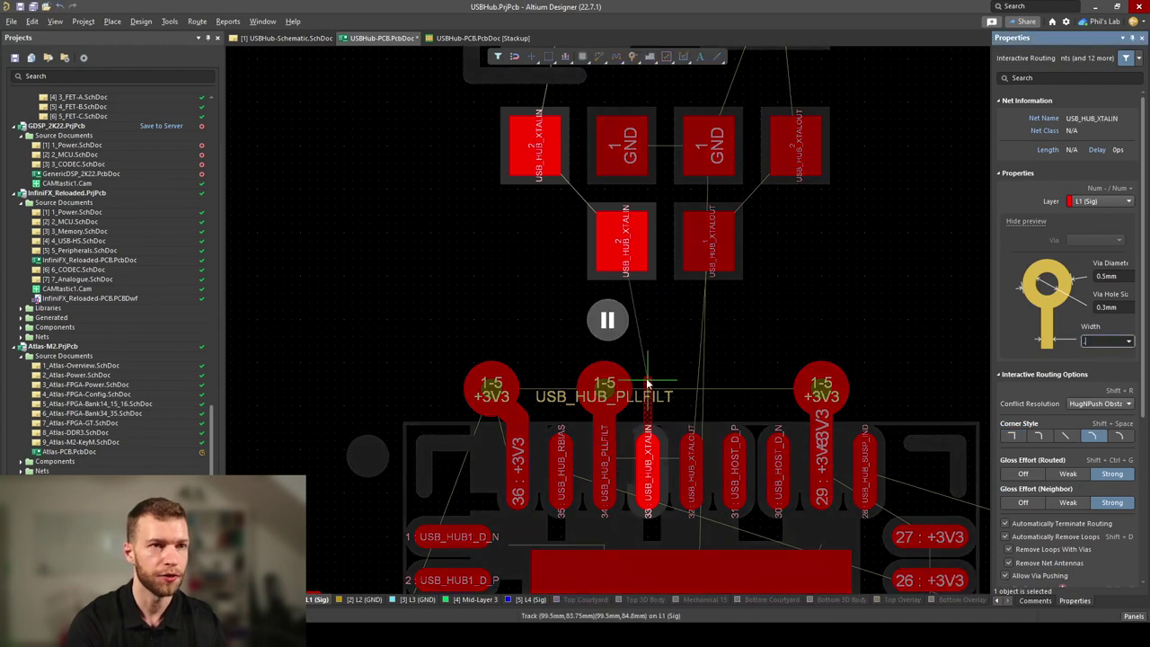
{"action": "scroll", "coordinate": [647, 382], "scroll_direction": "up", "scroll_amount": 3, "text": "ctrl"}
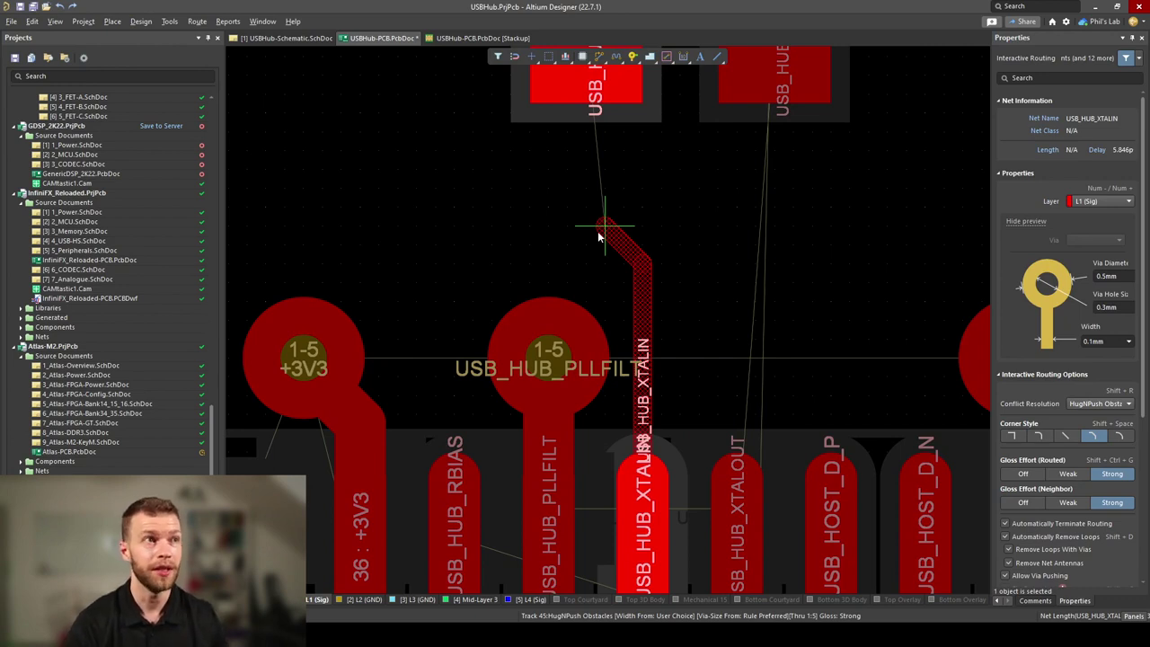
{"action": "left_click", "coordinate": [597, 231]}
{"action": "left_click", "coordinate": [596, 77]}
{"action": "left_click", "coordinate": [737, 476]}
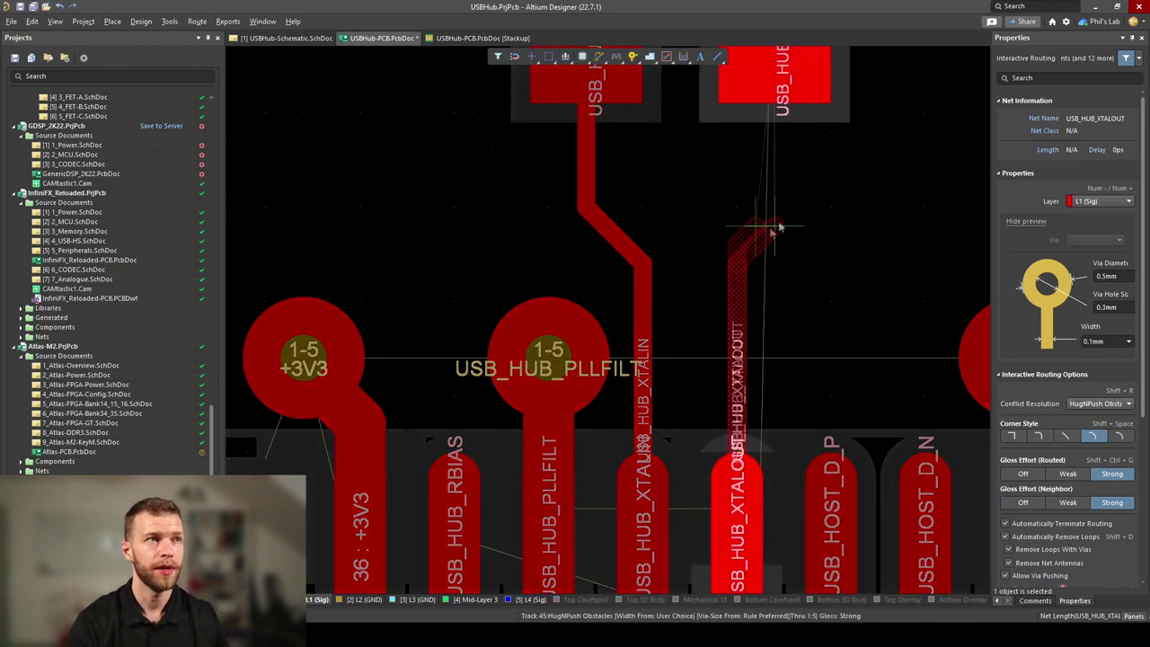
{"action": "left_click", "coordinate": [774, 81]}
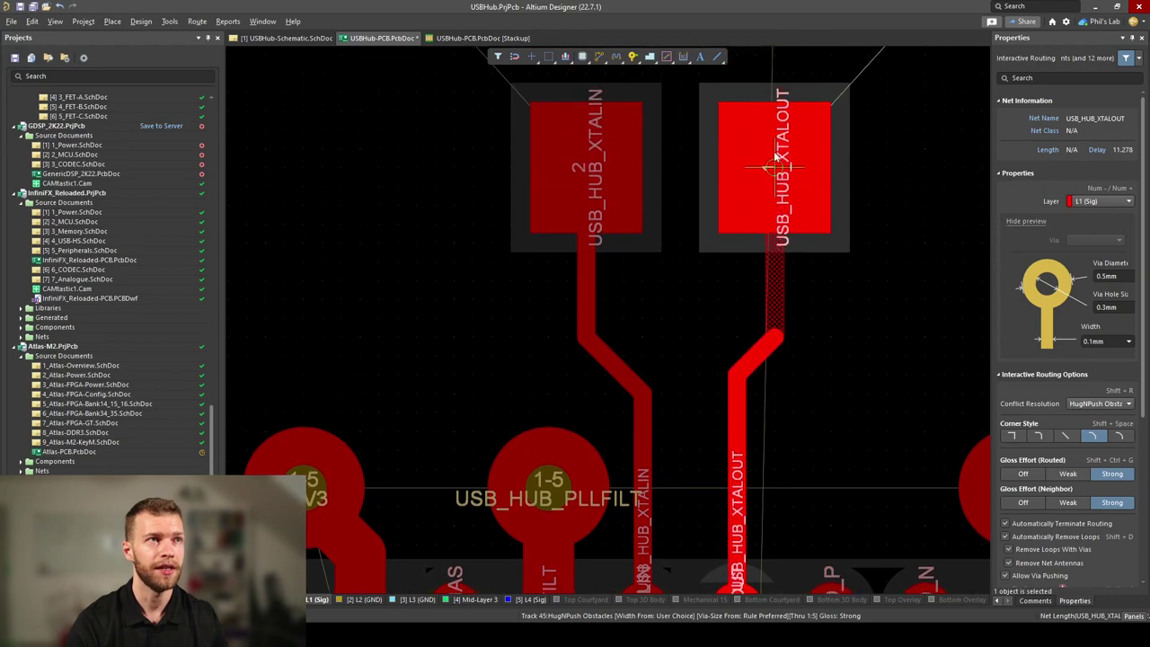
{"action": "key", "text": "Escape"}
Step: Delete the straight XTALIN stub and reroute XTALIN from pad 33 to join its upper run
{"action": "scroll", "coordinate": [773, 180], "scroll_direction": "down", "scroll_amount": 2, "text": "ctrl"}
{"action": "scroll", "coordinate": [662, 402], "scroll_direction": "up", "scroll_amount": 4, "text": "ctrl"}
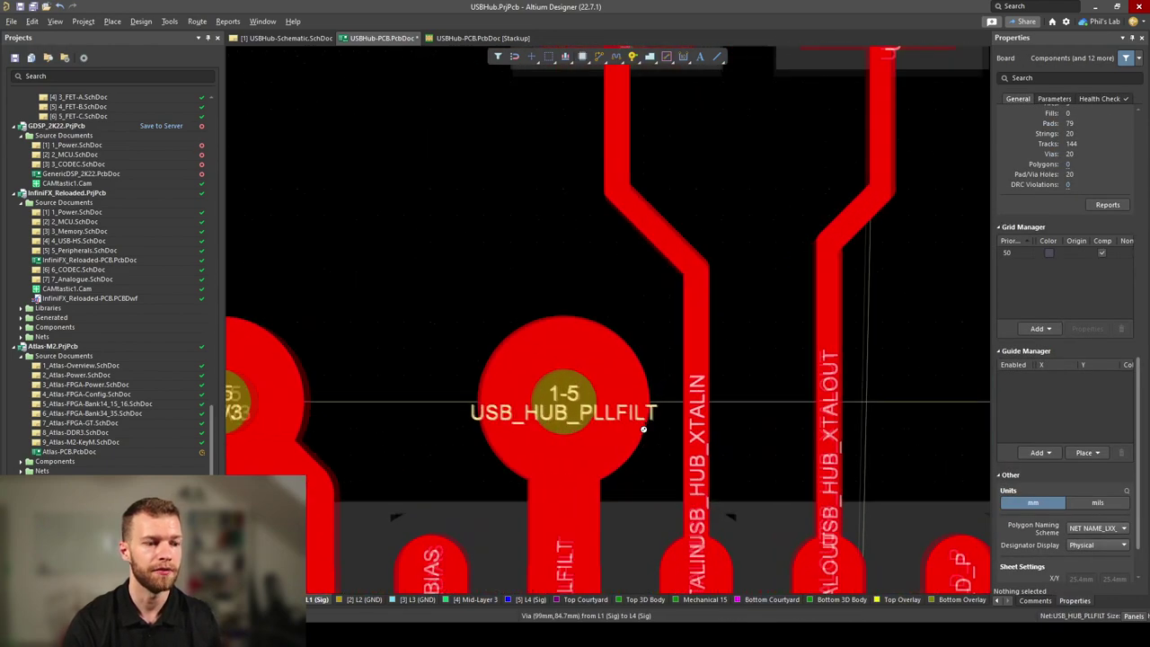
{"action": "left_click", "coordinate": [705, 283]}
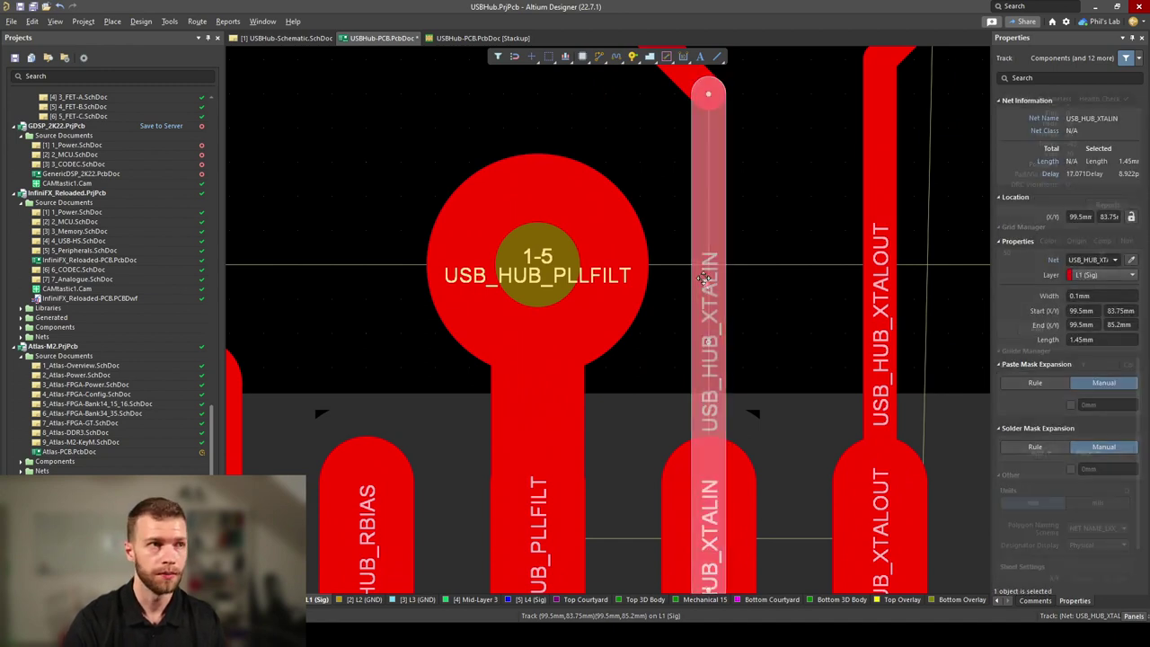
{"action": "key", "text": "Delete"}
{"action": "key", "text": "ctrl+w"}
{"action": "left_click", "coordinate": [750, 481]}
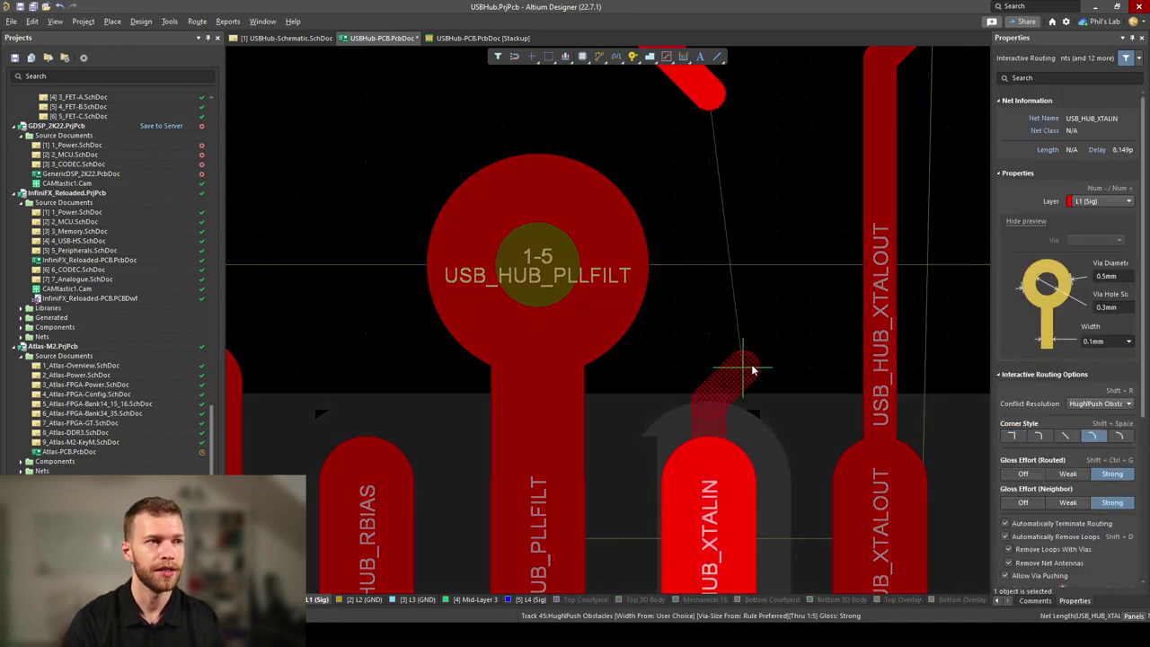
{"action": "left_click", "coordinate": [718, 100]}
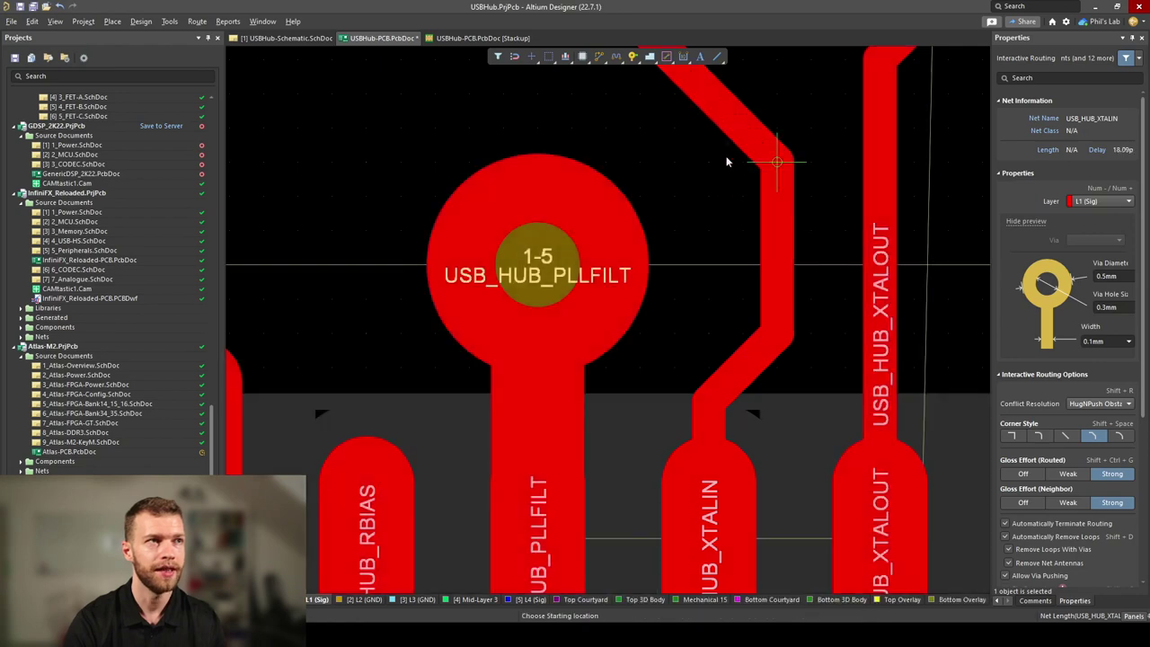
{"action": "right_click", "coordinate": [724, 207]}
Step: Shift the XTALIN track's vertical run left so it runs parallel to XTALOUT
{"action": "scroll", "coordinate": [709, 299], "scroll_direction": "down", "scroll_amount": 1, "text": "ctrl"}
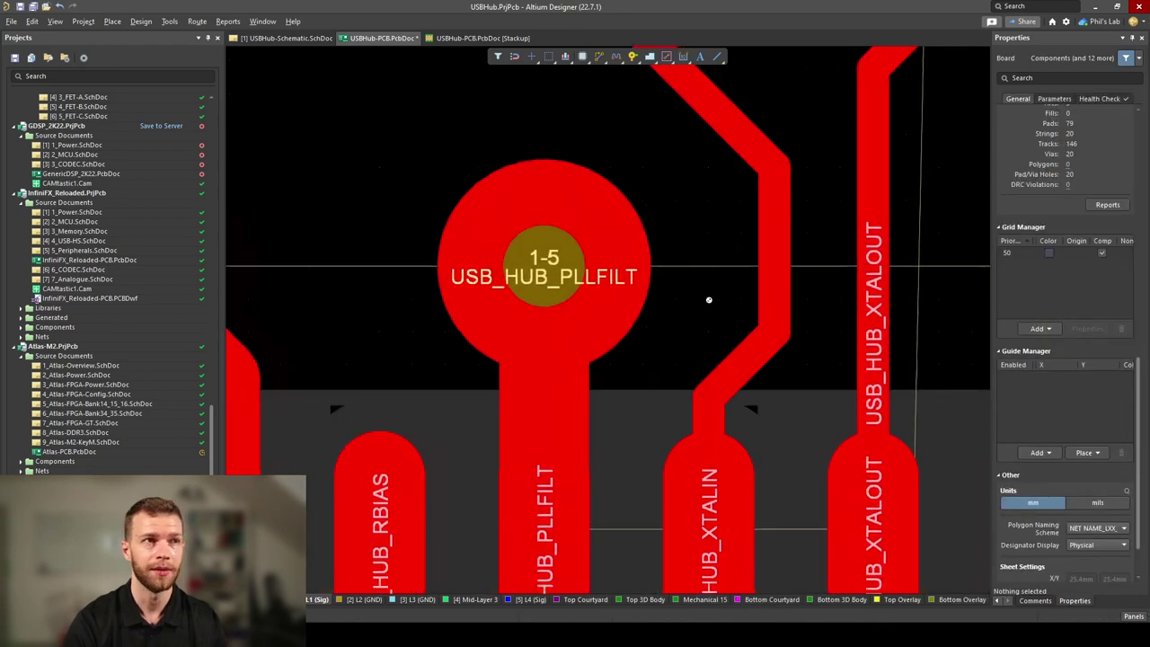
{"action": "scroll", "coordinate": [709, 300], "scroll_direction": "down", "scroll_amount": 2, "text": "ctrl"}
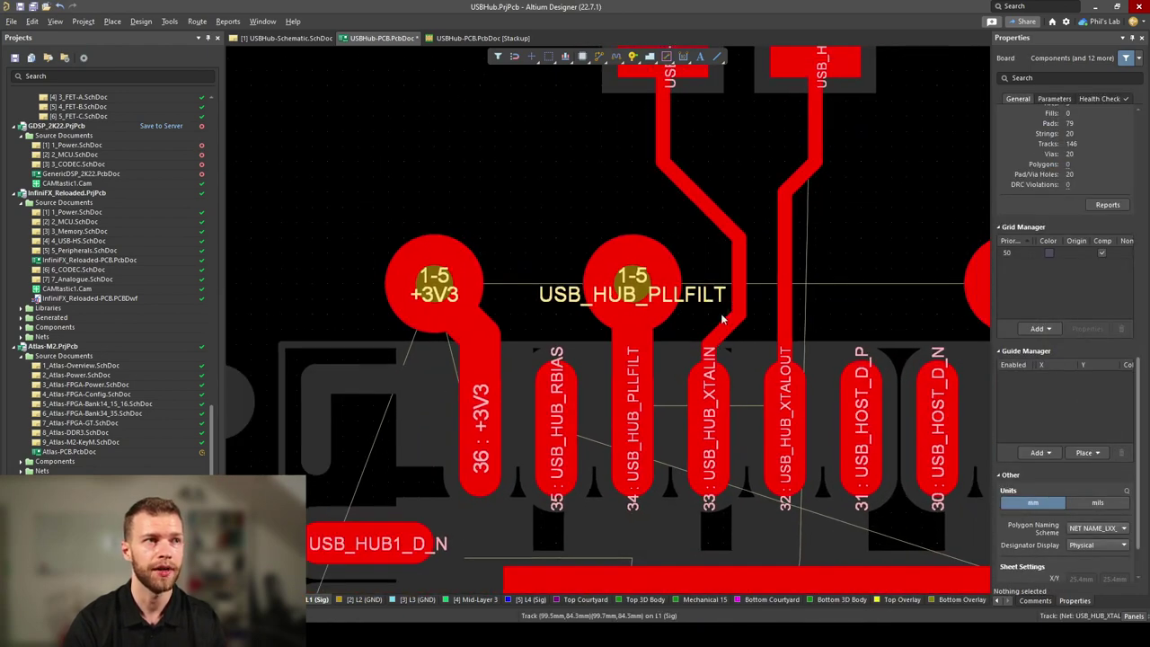
{"action": "left_click_drag", "start_coordinate": [742, 241], "coordinate": [732, 208]}
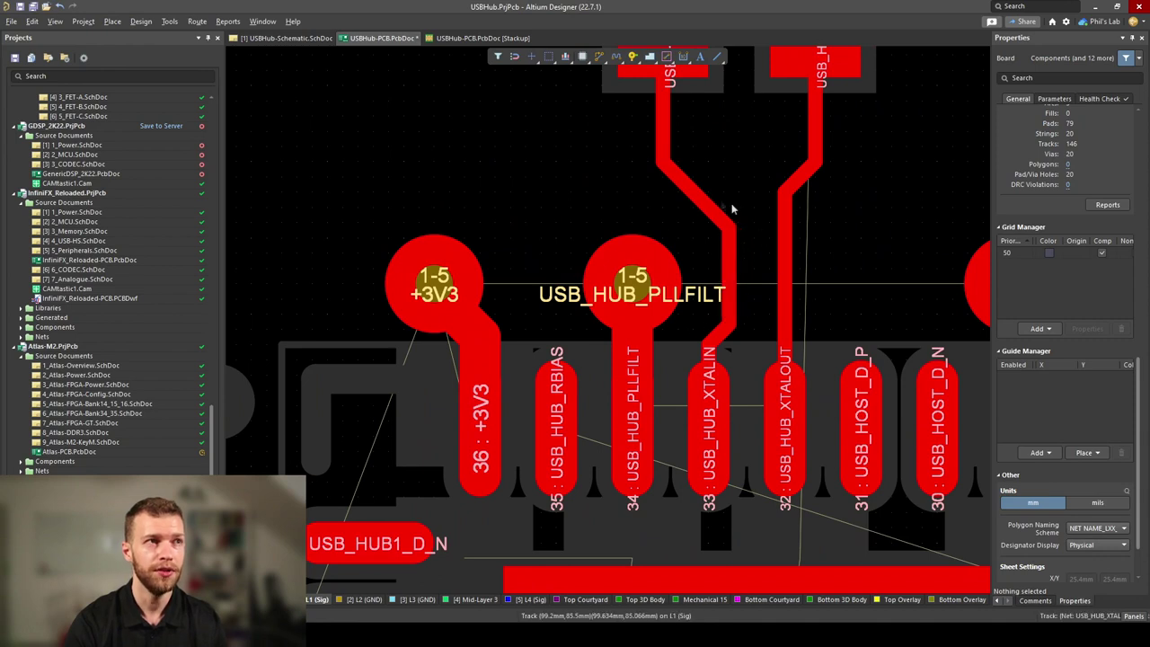